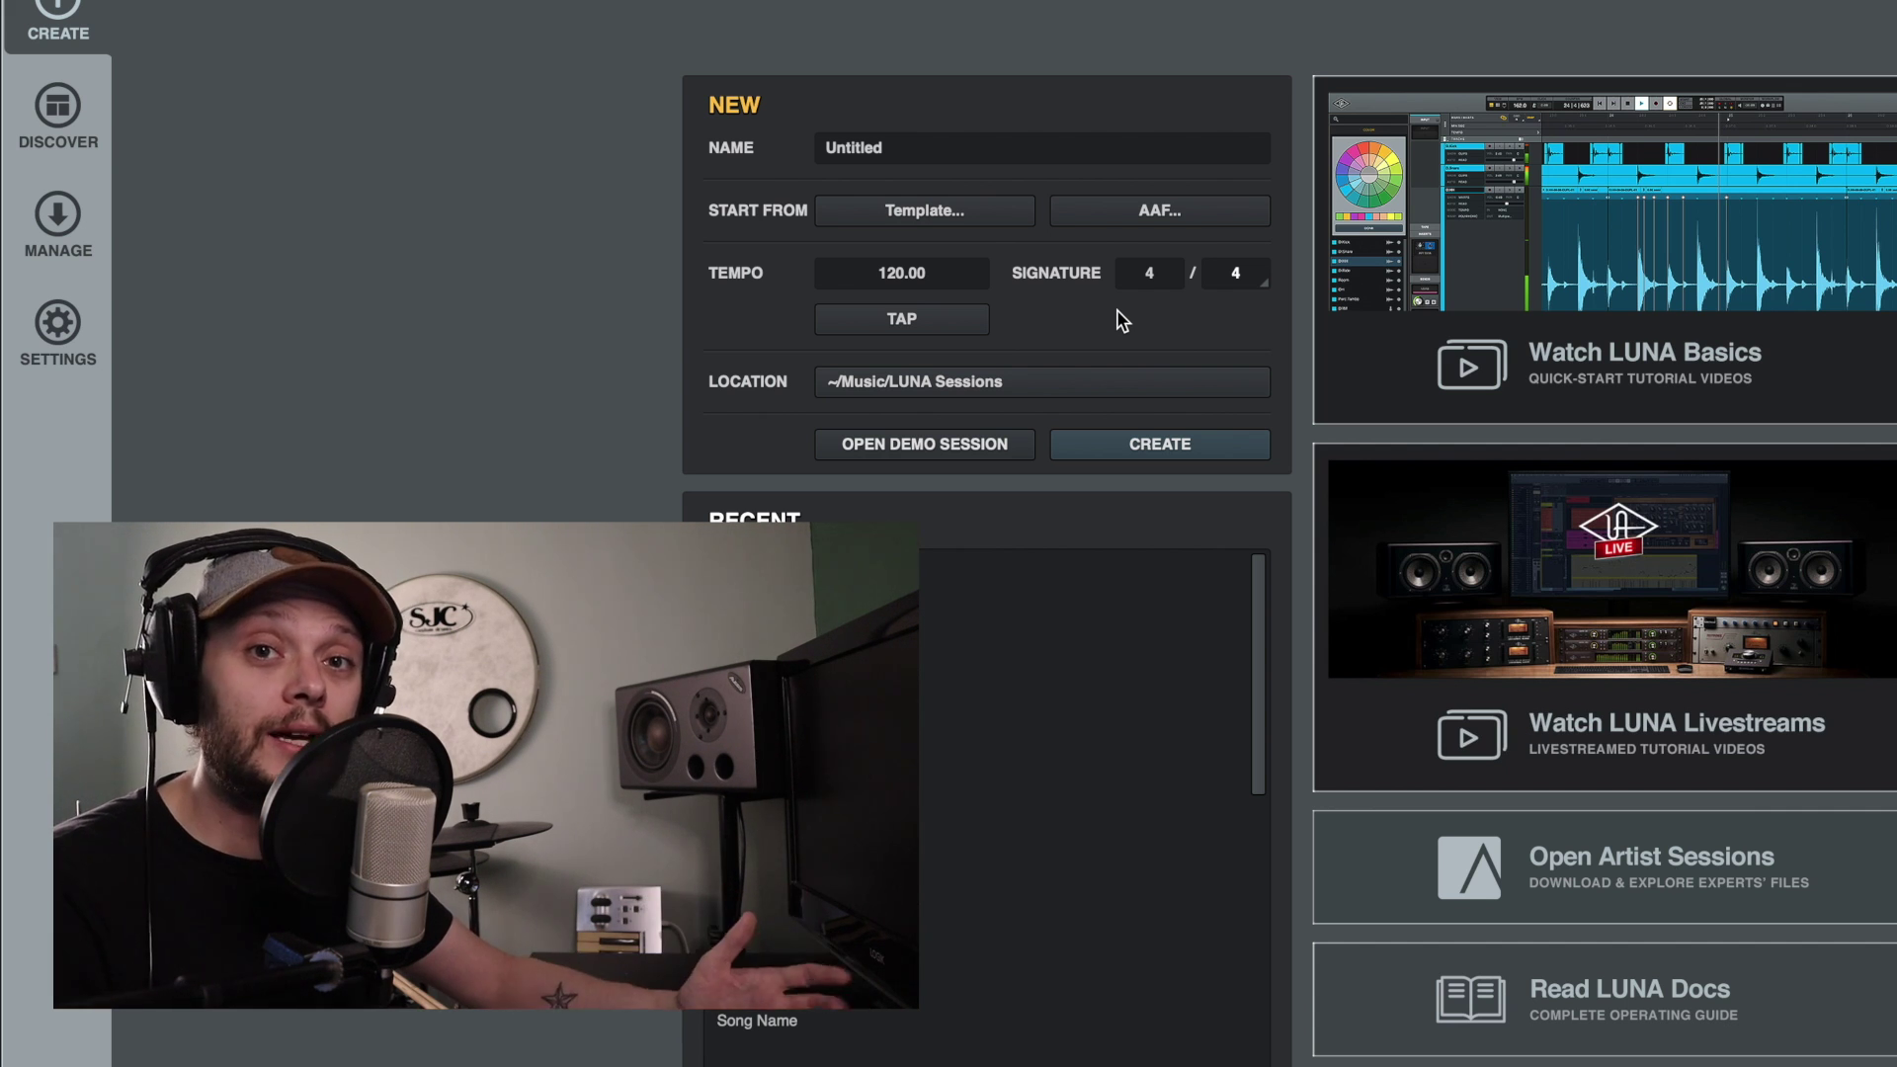
# Step: Enter 130 as the new session's tempo and set the signature numerator to 3 for 3/4
pyautogui.doubleClick(932, 277)
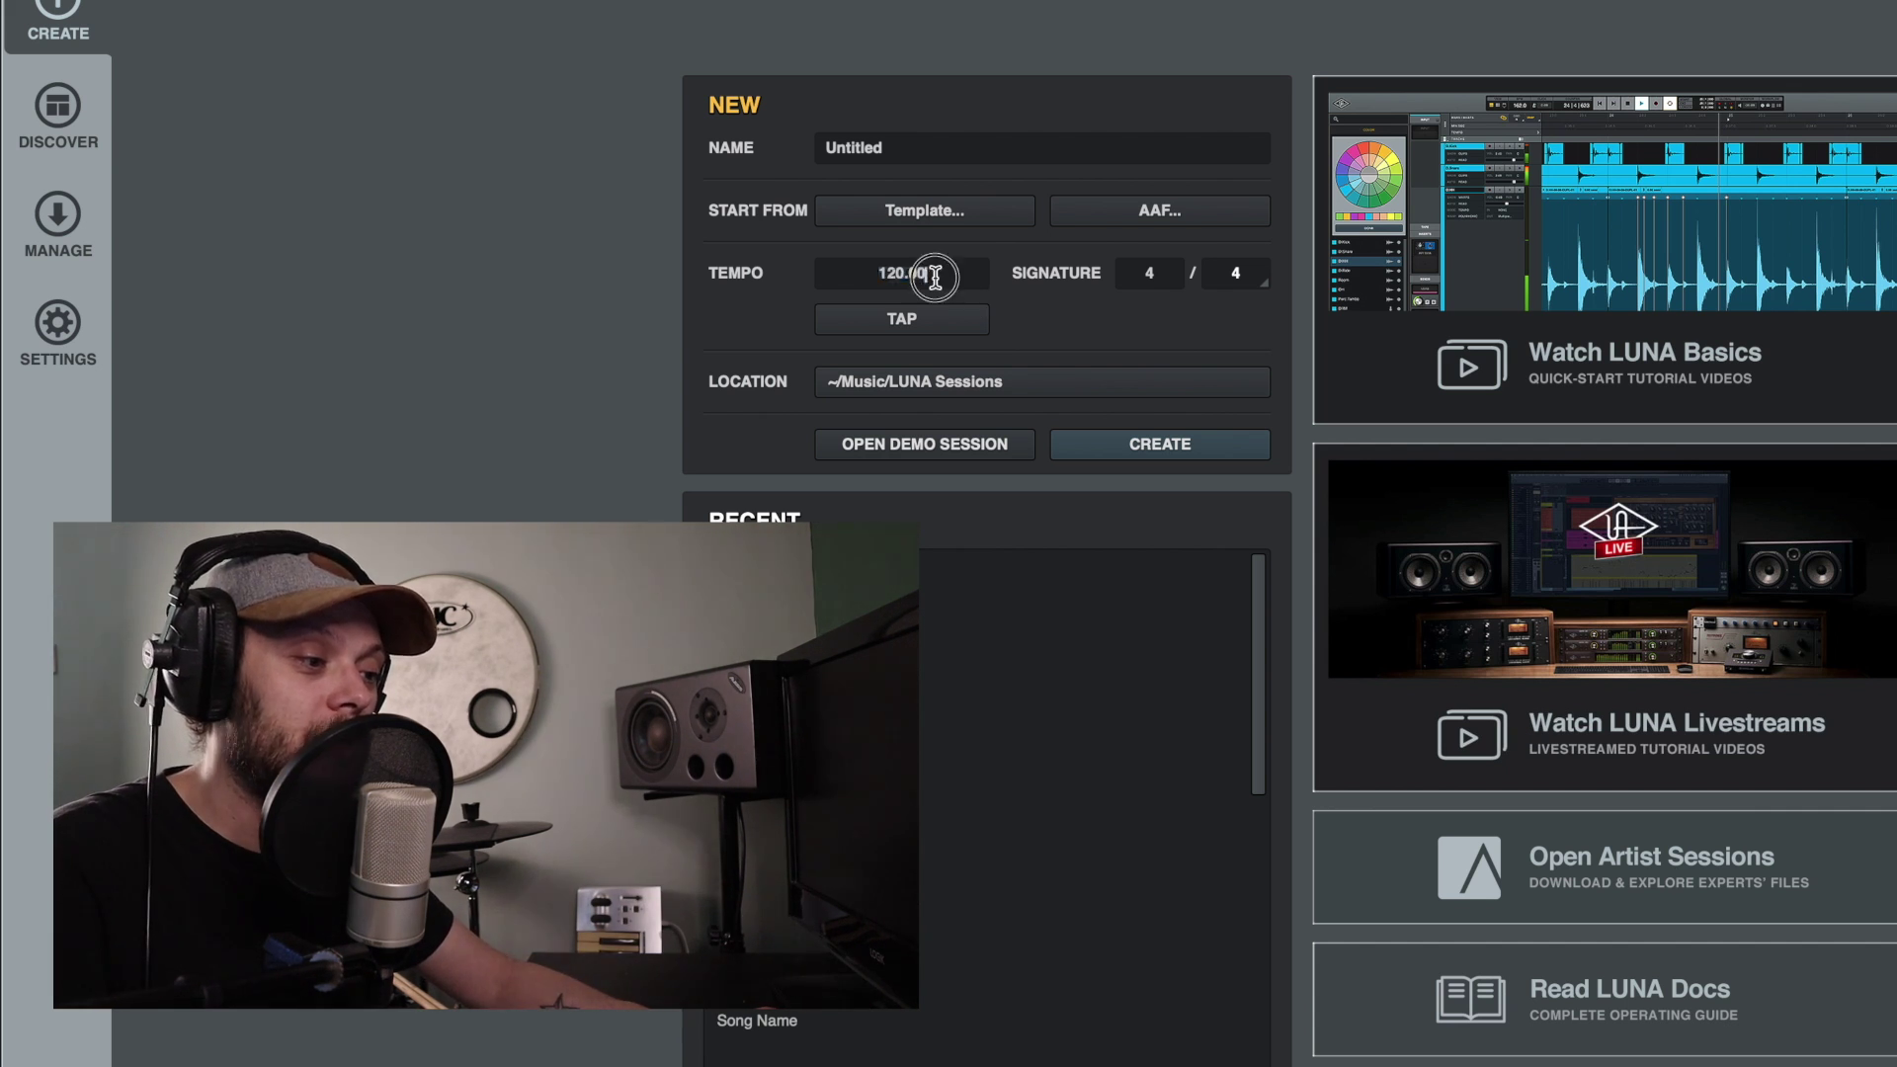
pyautogui.press('BackSpace')
pyautogui.press('BackSpace')
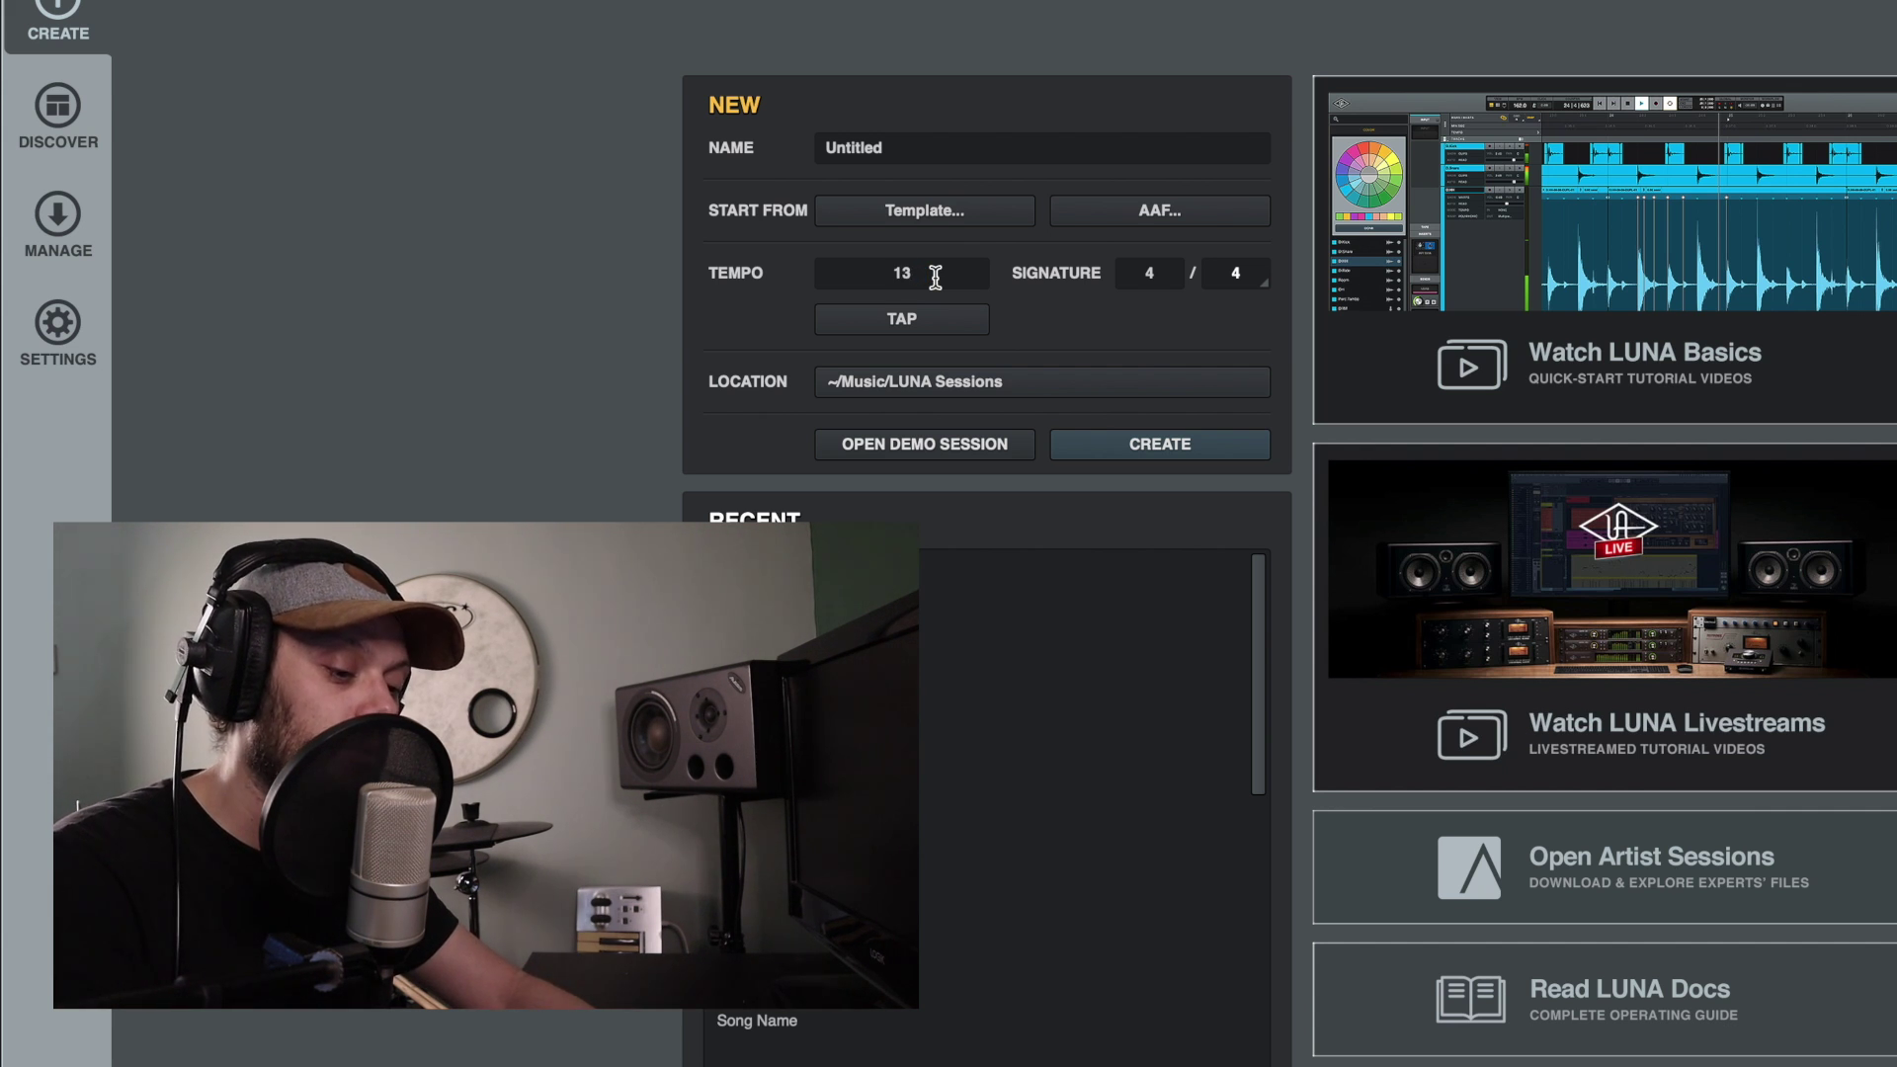
pyautogui.write('0')
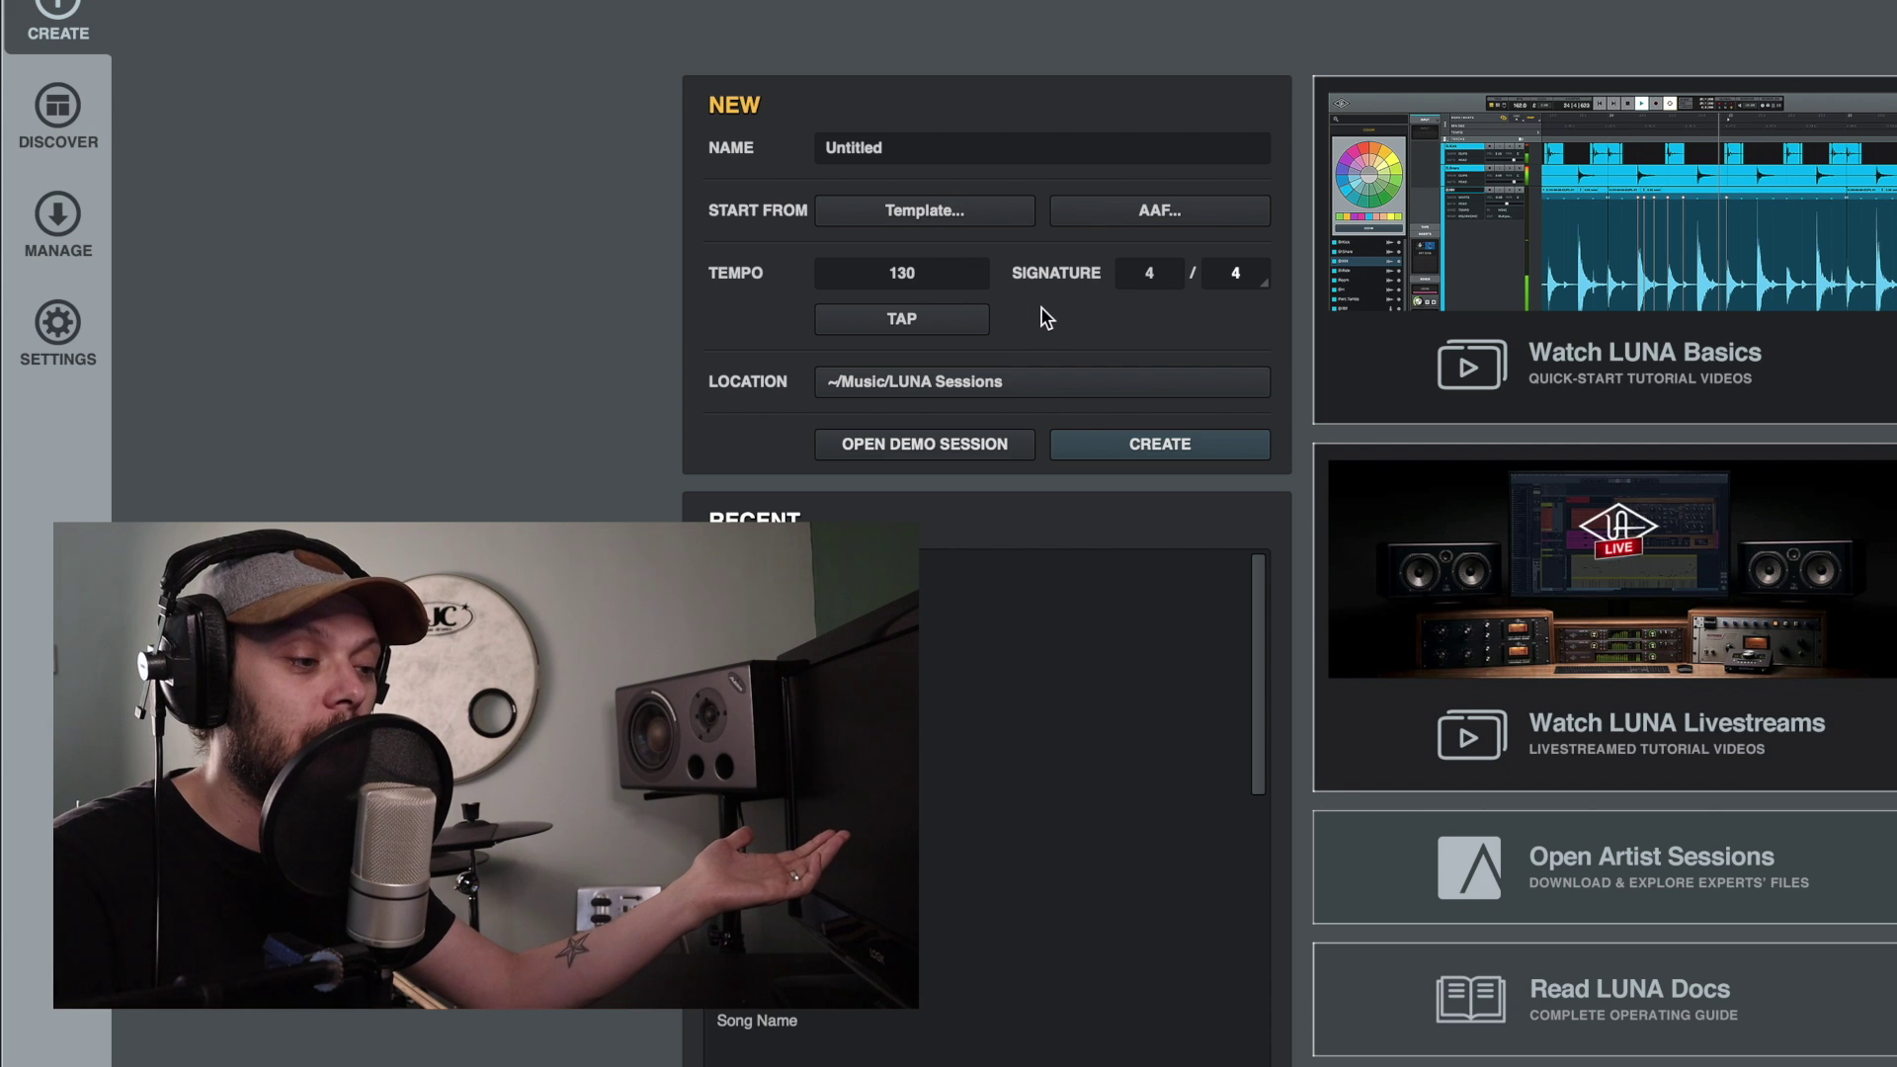
pyautogui.doubleClick(1152, 276)
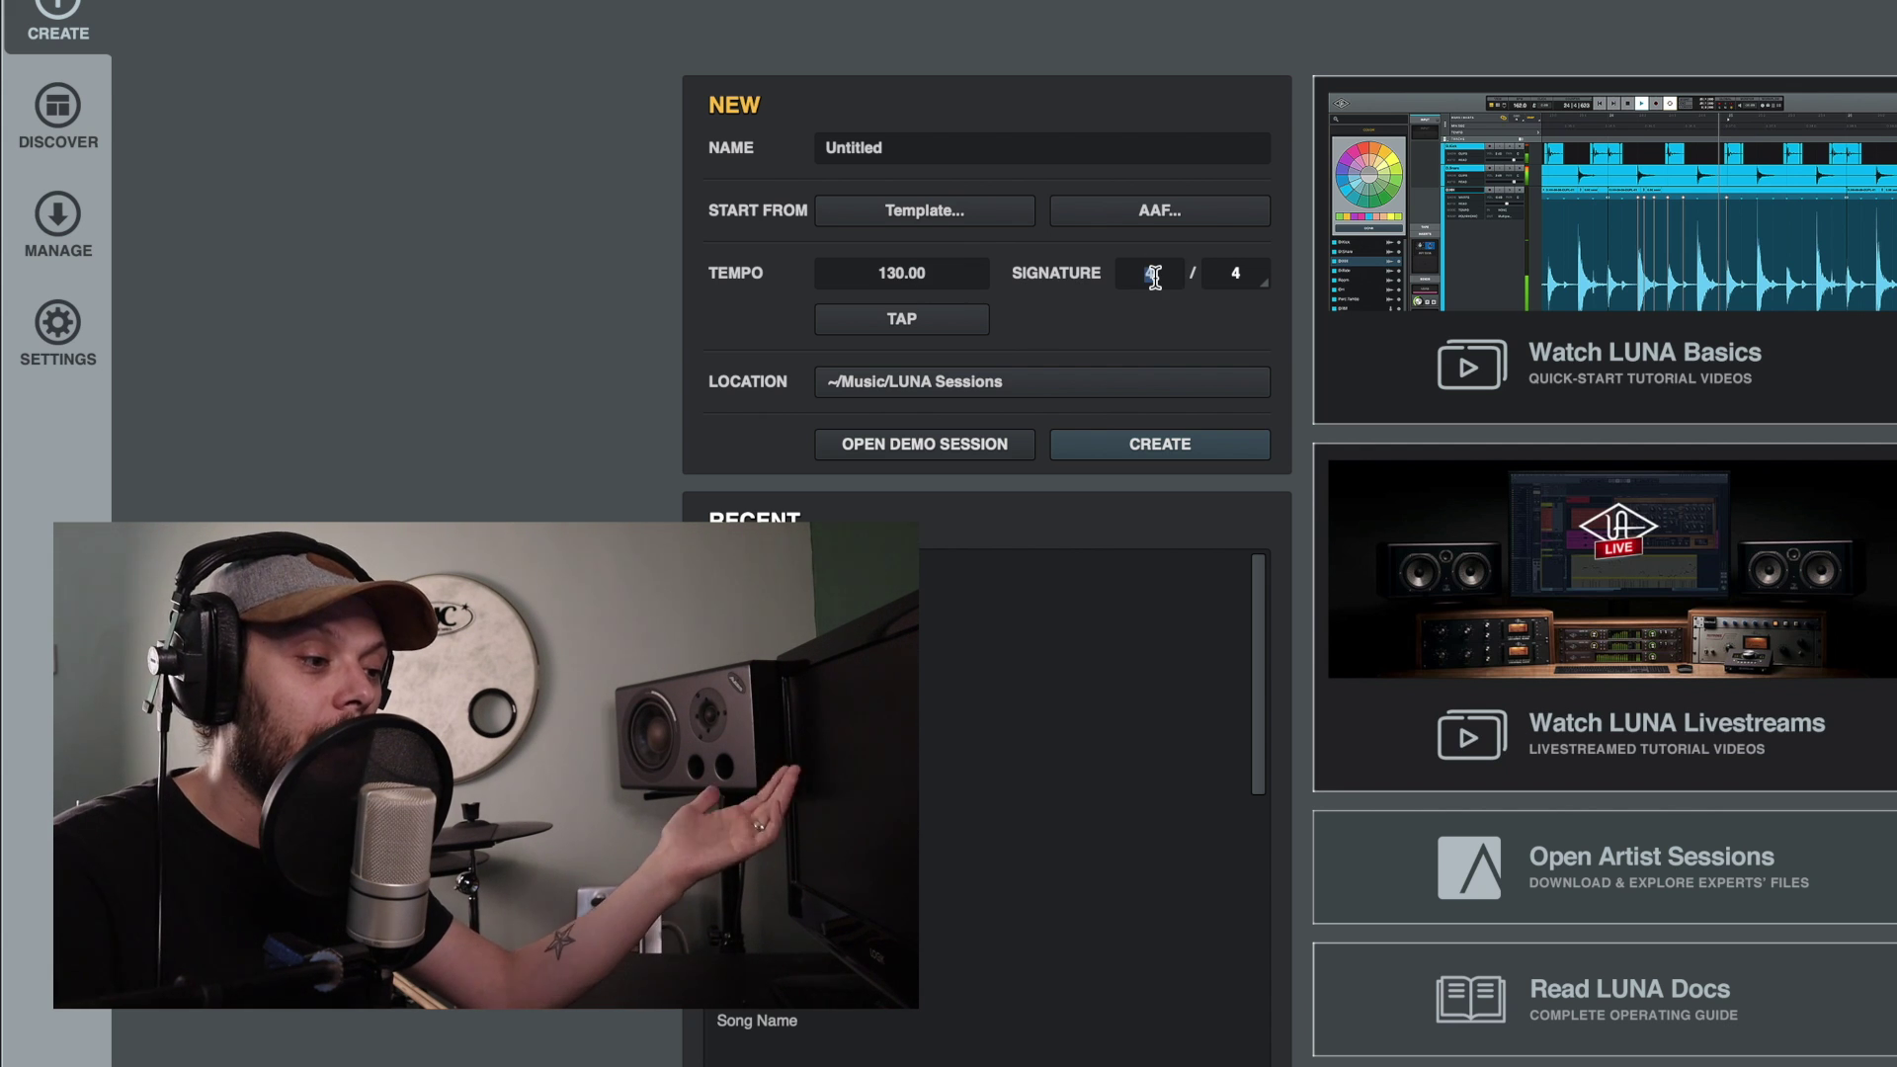
pyautogui.write('3')
pyautogui.press('Return')
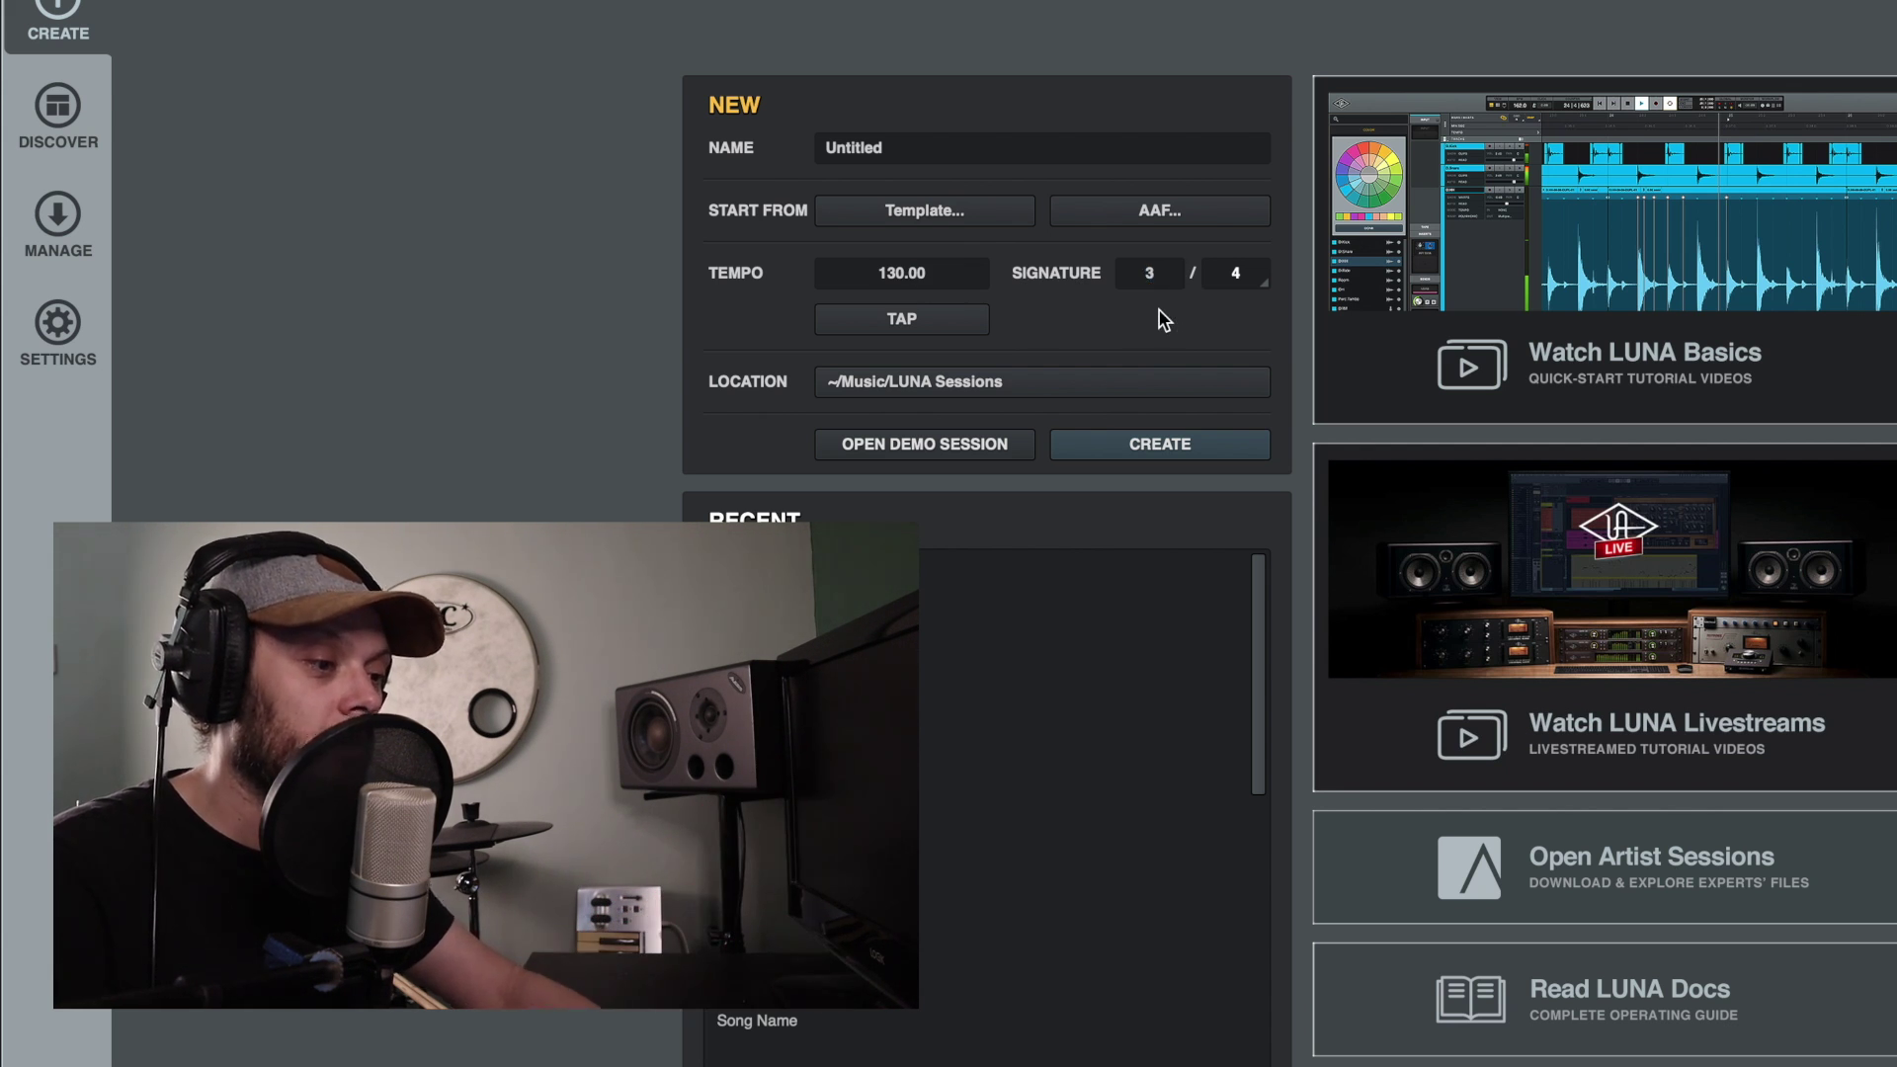
# Step: Tap in a tempo by hand on the TAP button
pyautogui.click(935, 326)
pyautogui.click(935, 326)
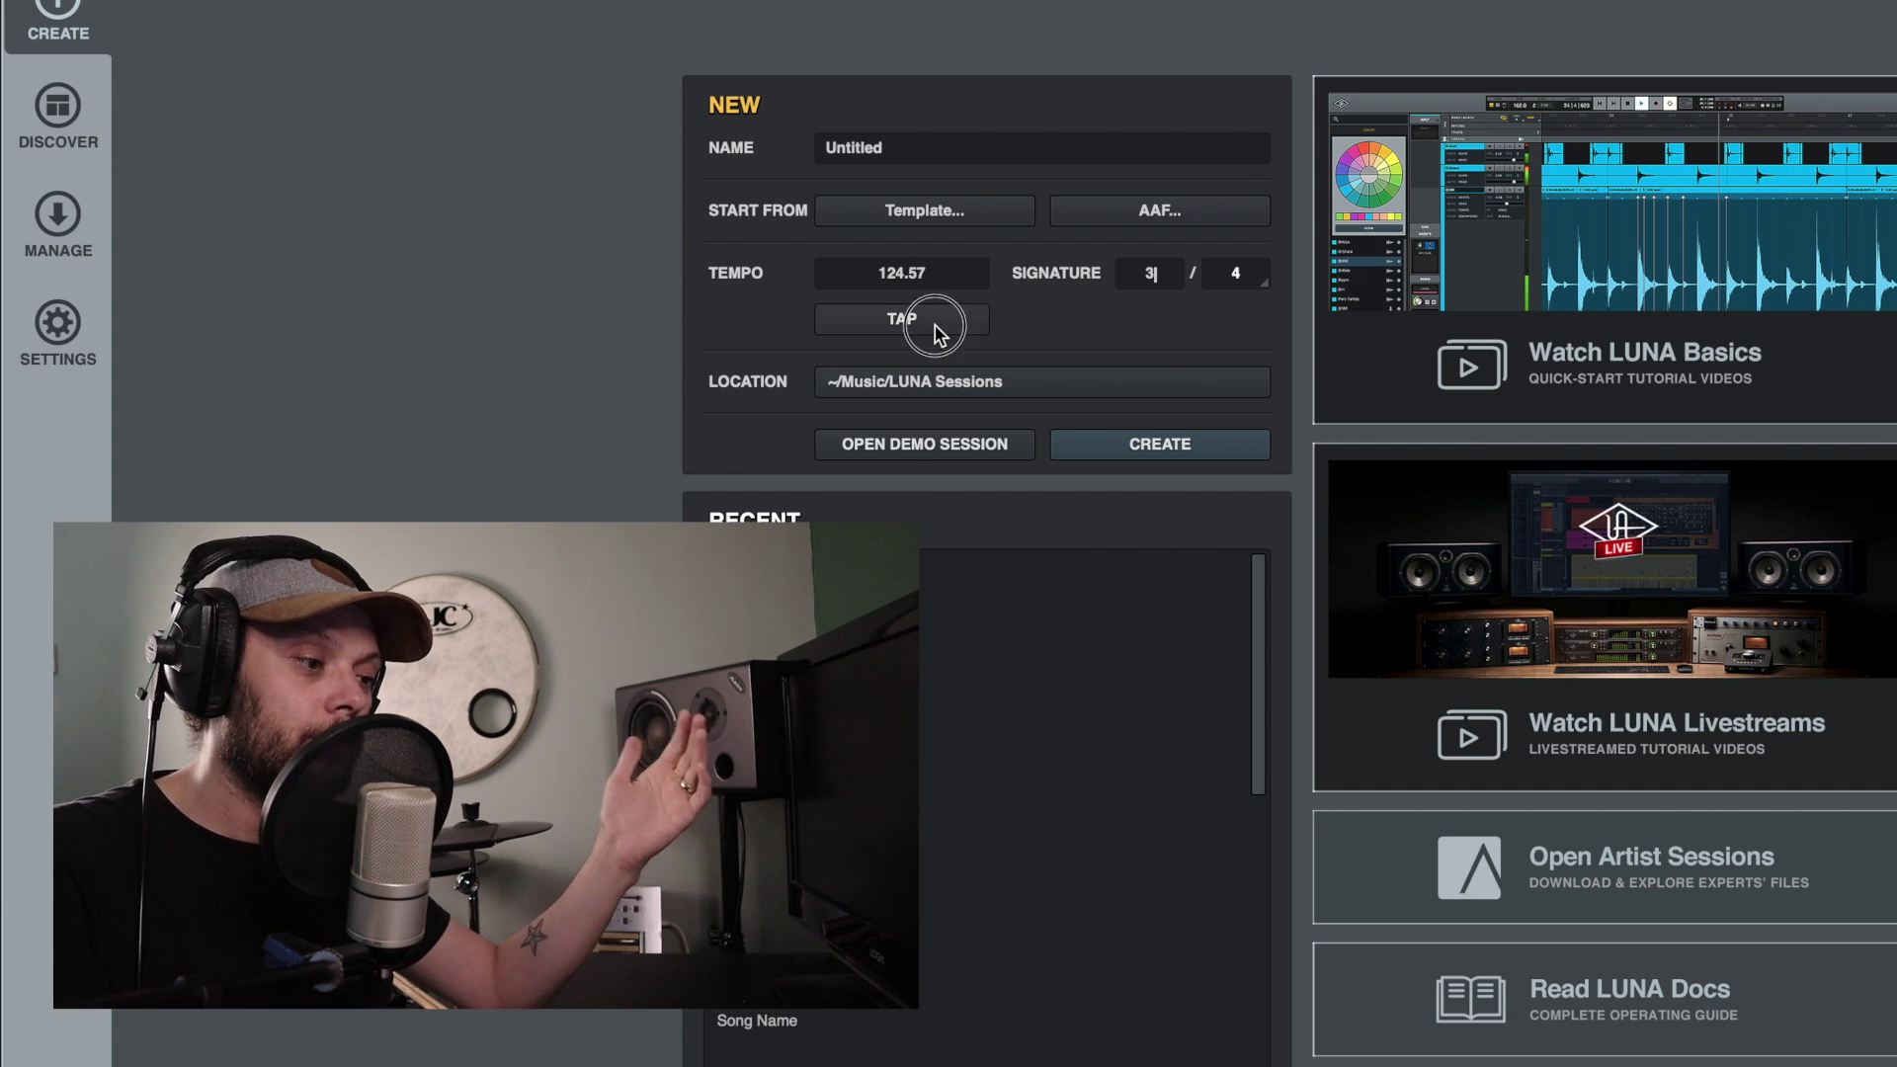
pyautogui.click(934, 326)
pyautogui.click(935, 324)
pyautogui.click(935, 324)
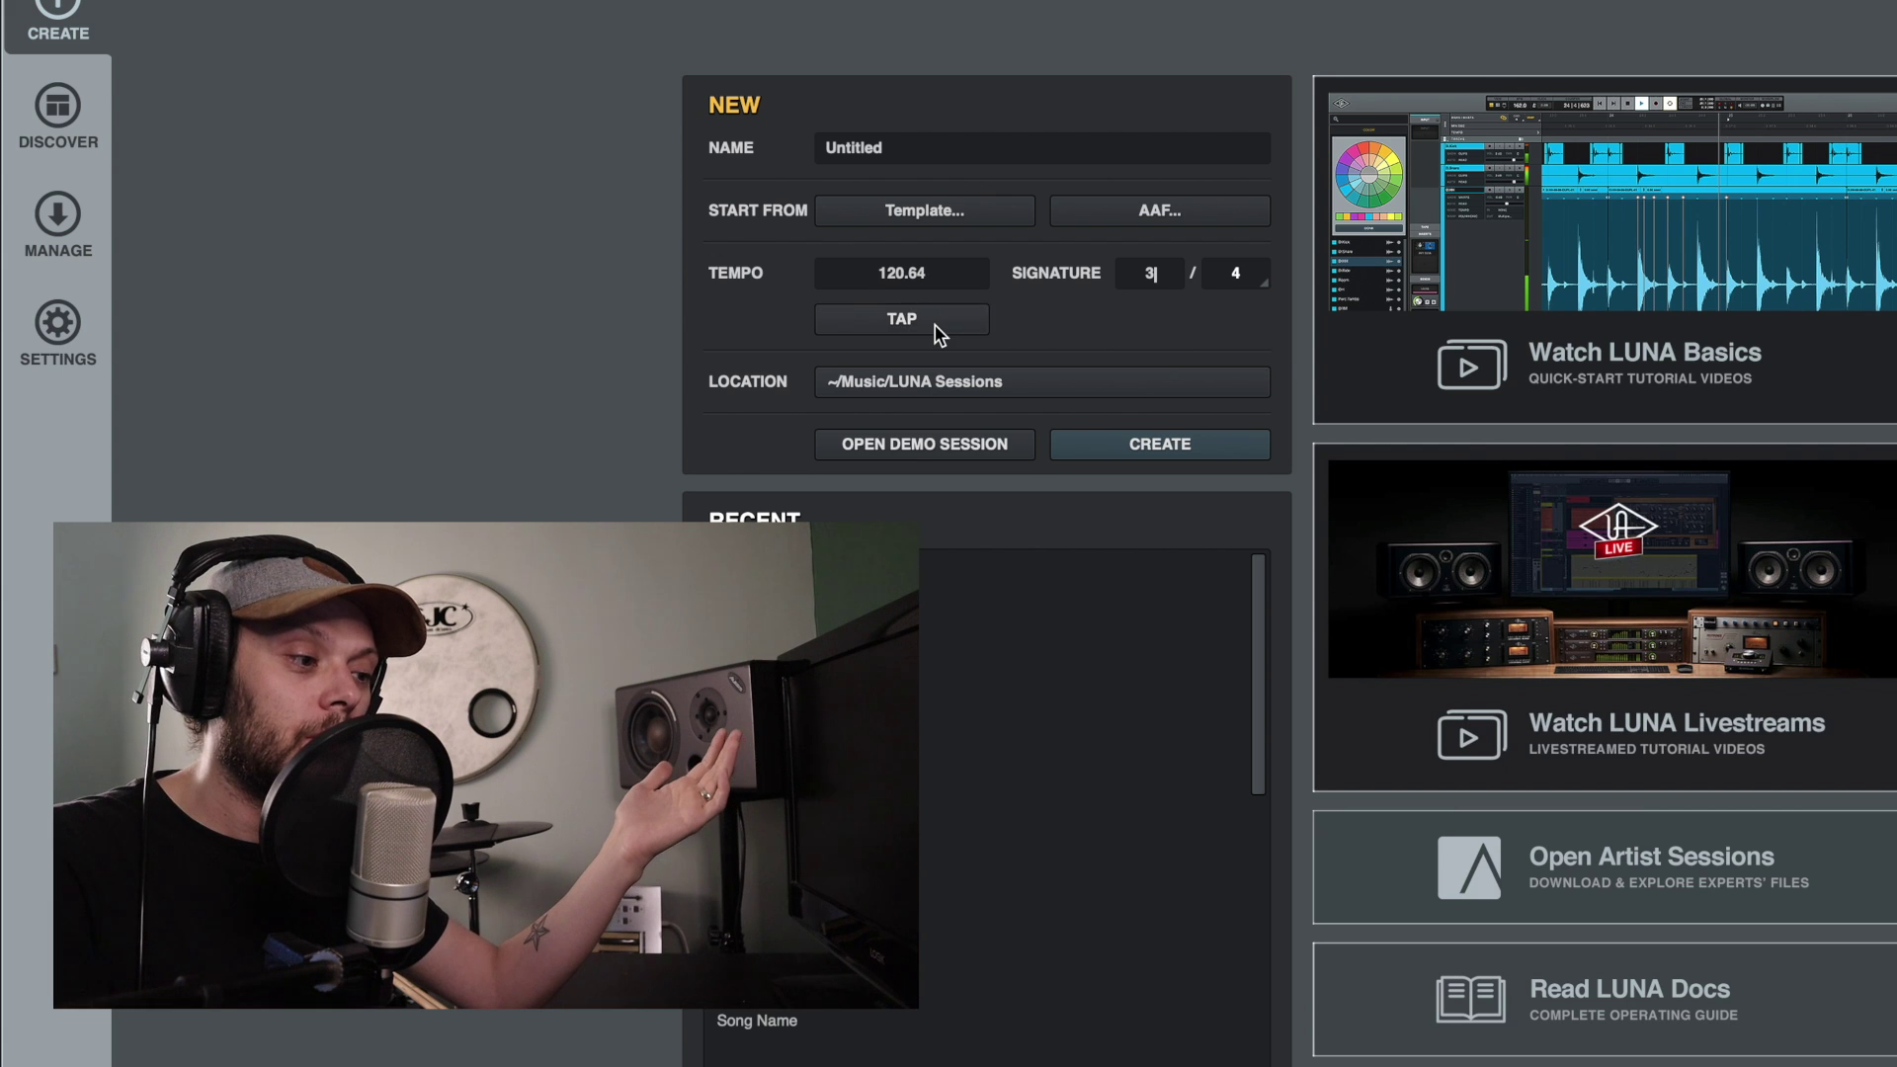
pyautogui.click(935, 324)
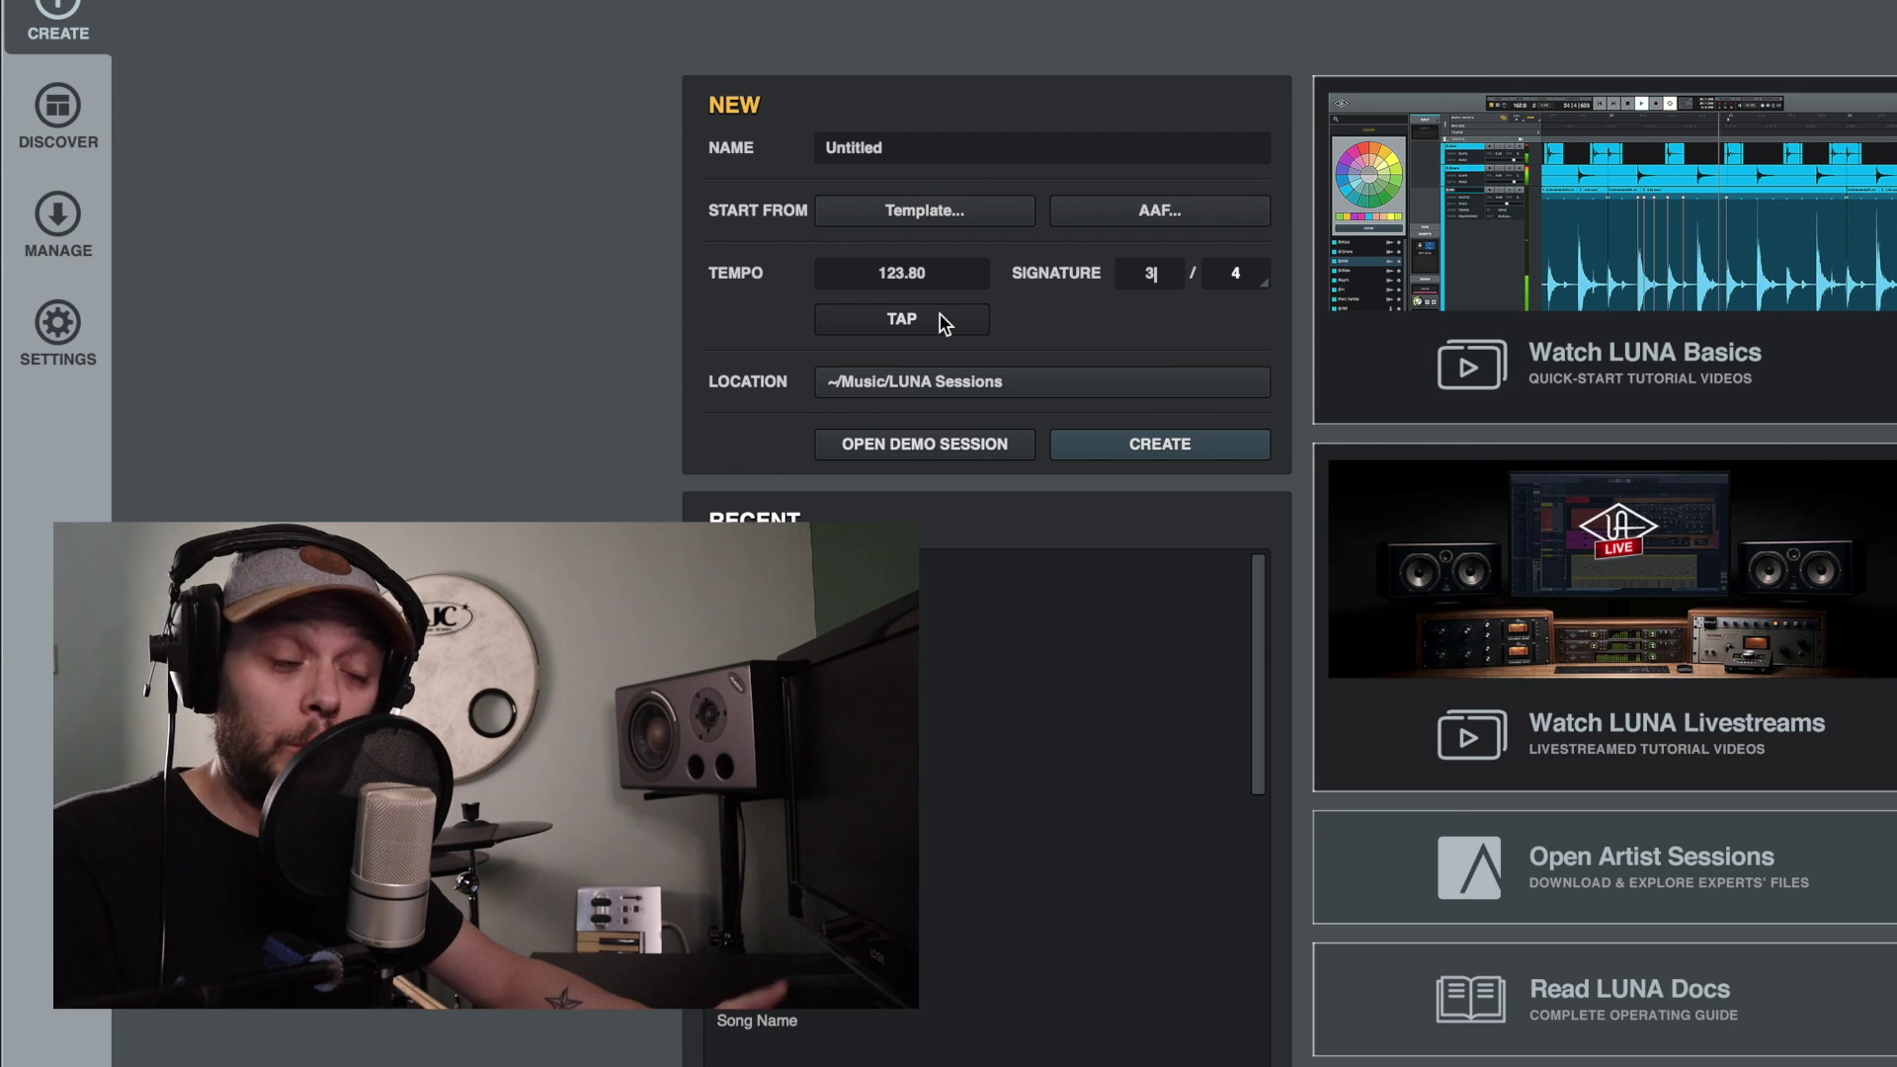
# Step: Replace the tapped tempo with 120 BPM and create the 3/4 session
pyautogui.click(933, 273)
pyautogui.doubleClick(932, 272)
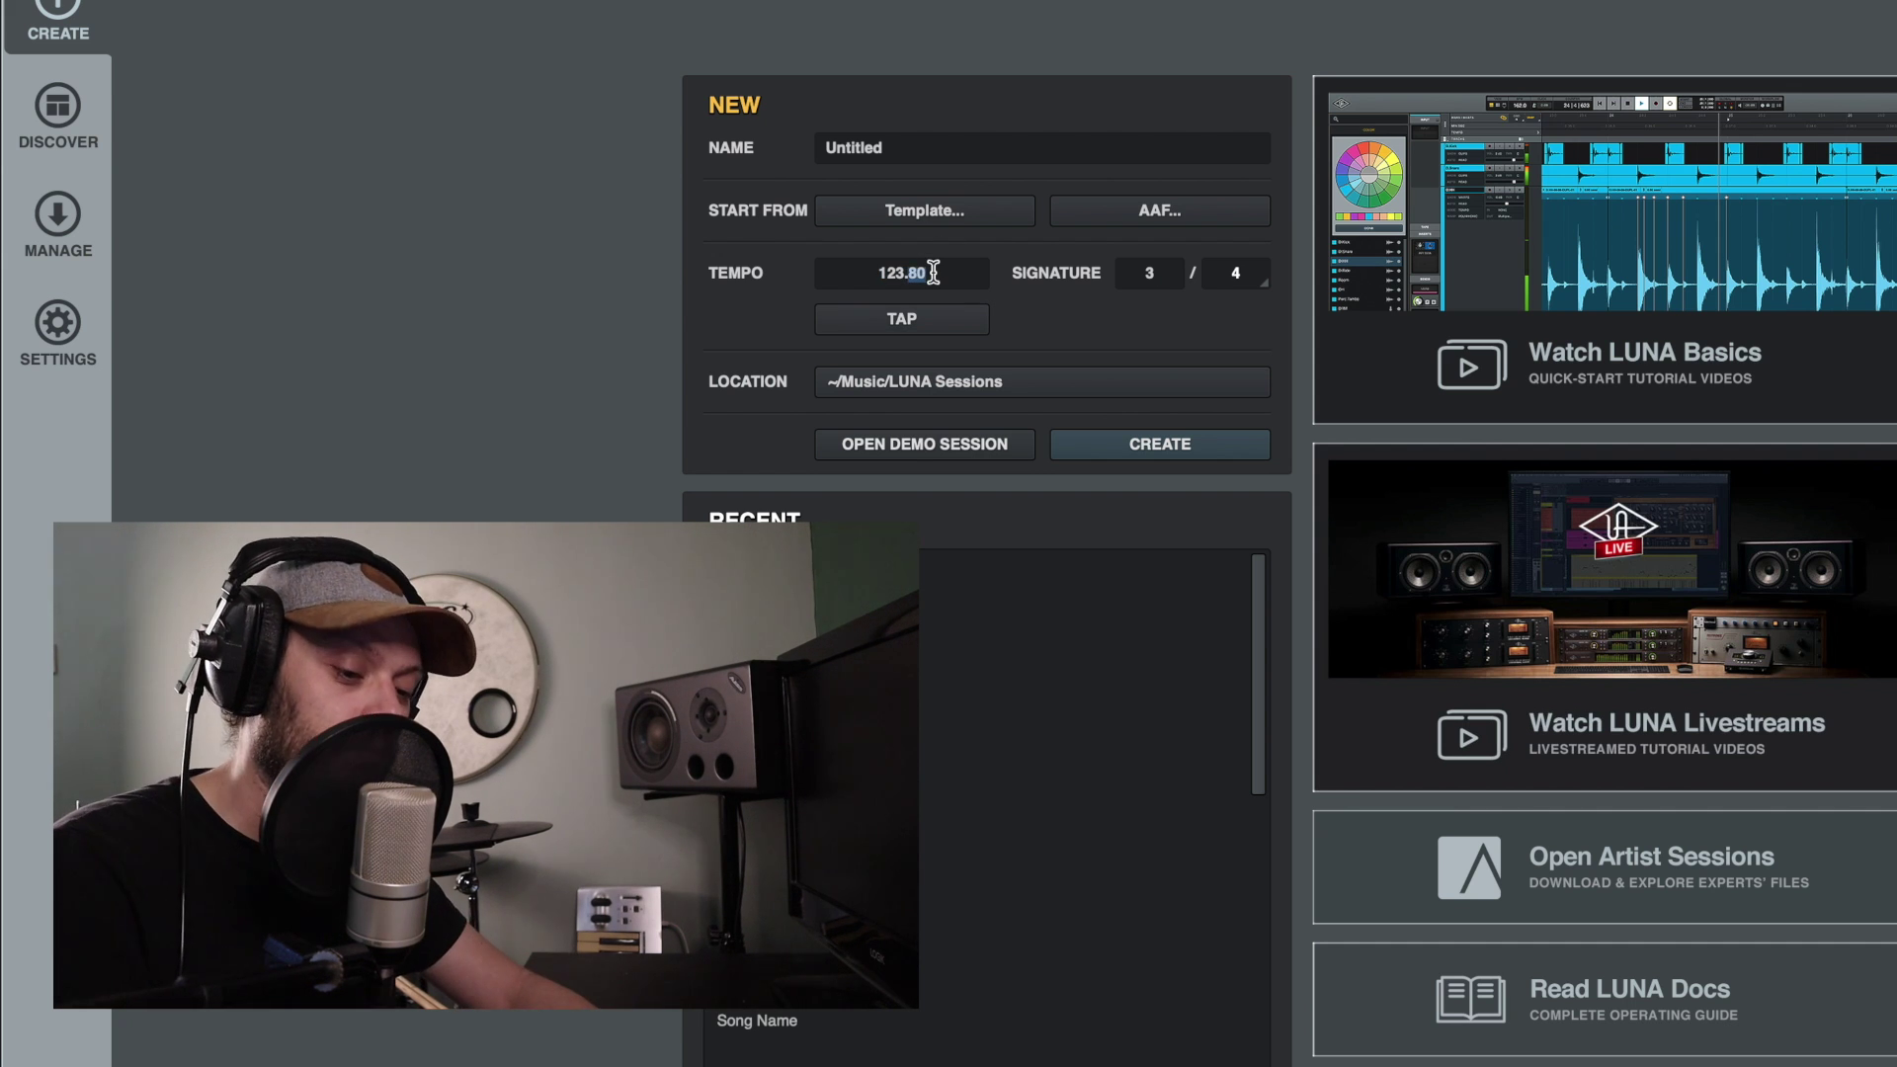
pyautogui.write('120')
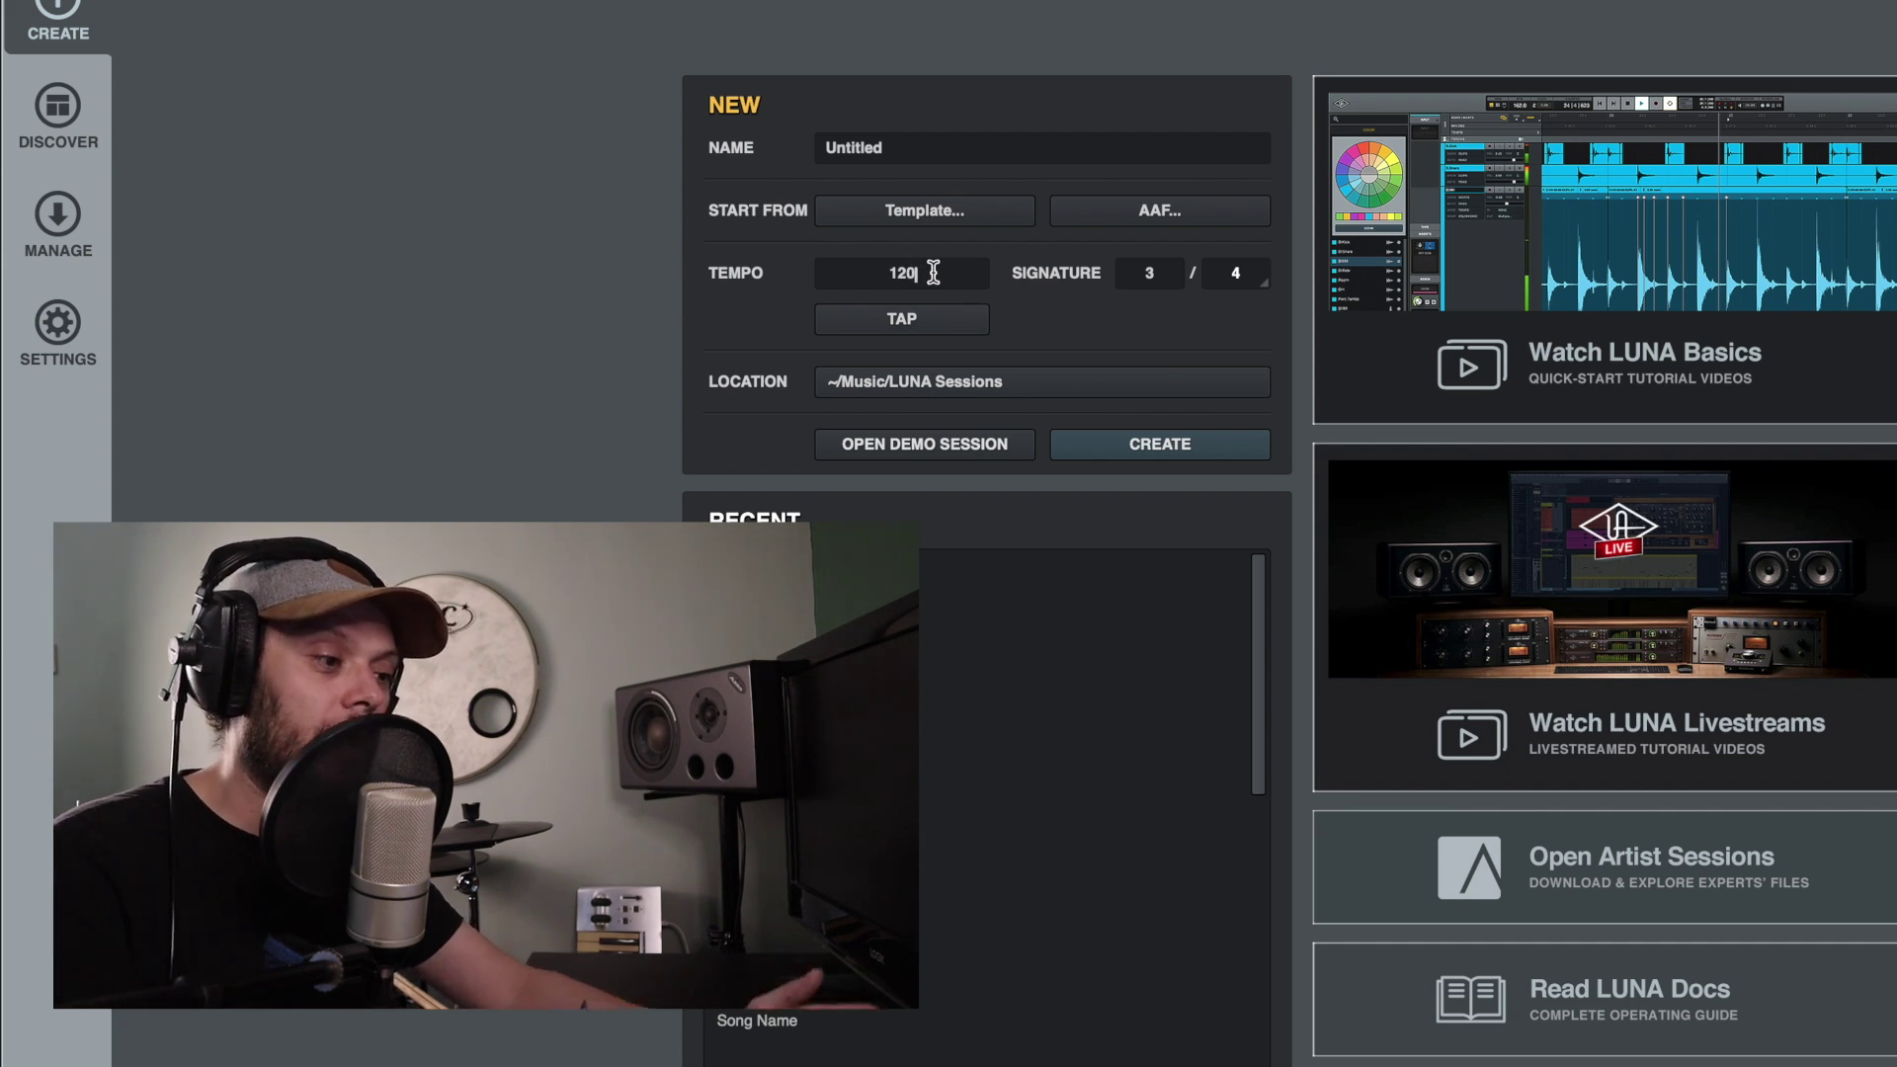
pyautogui.press('Return')
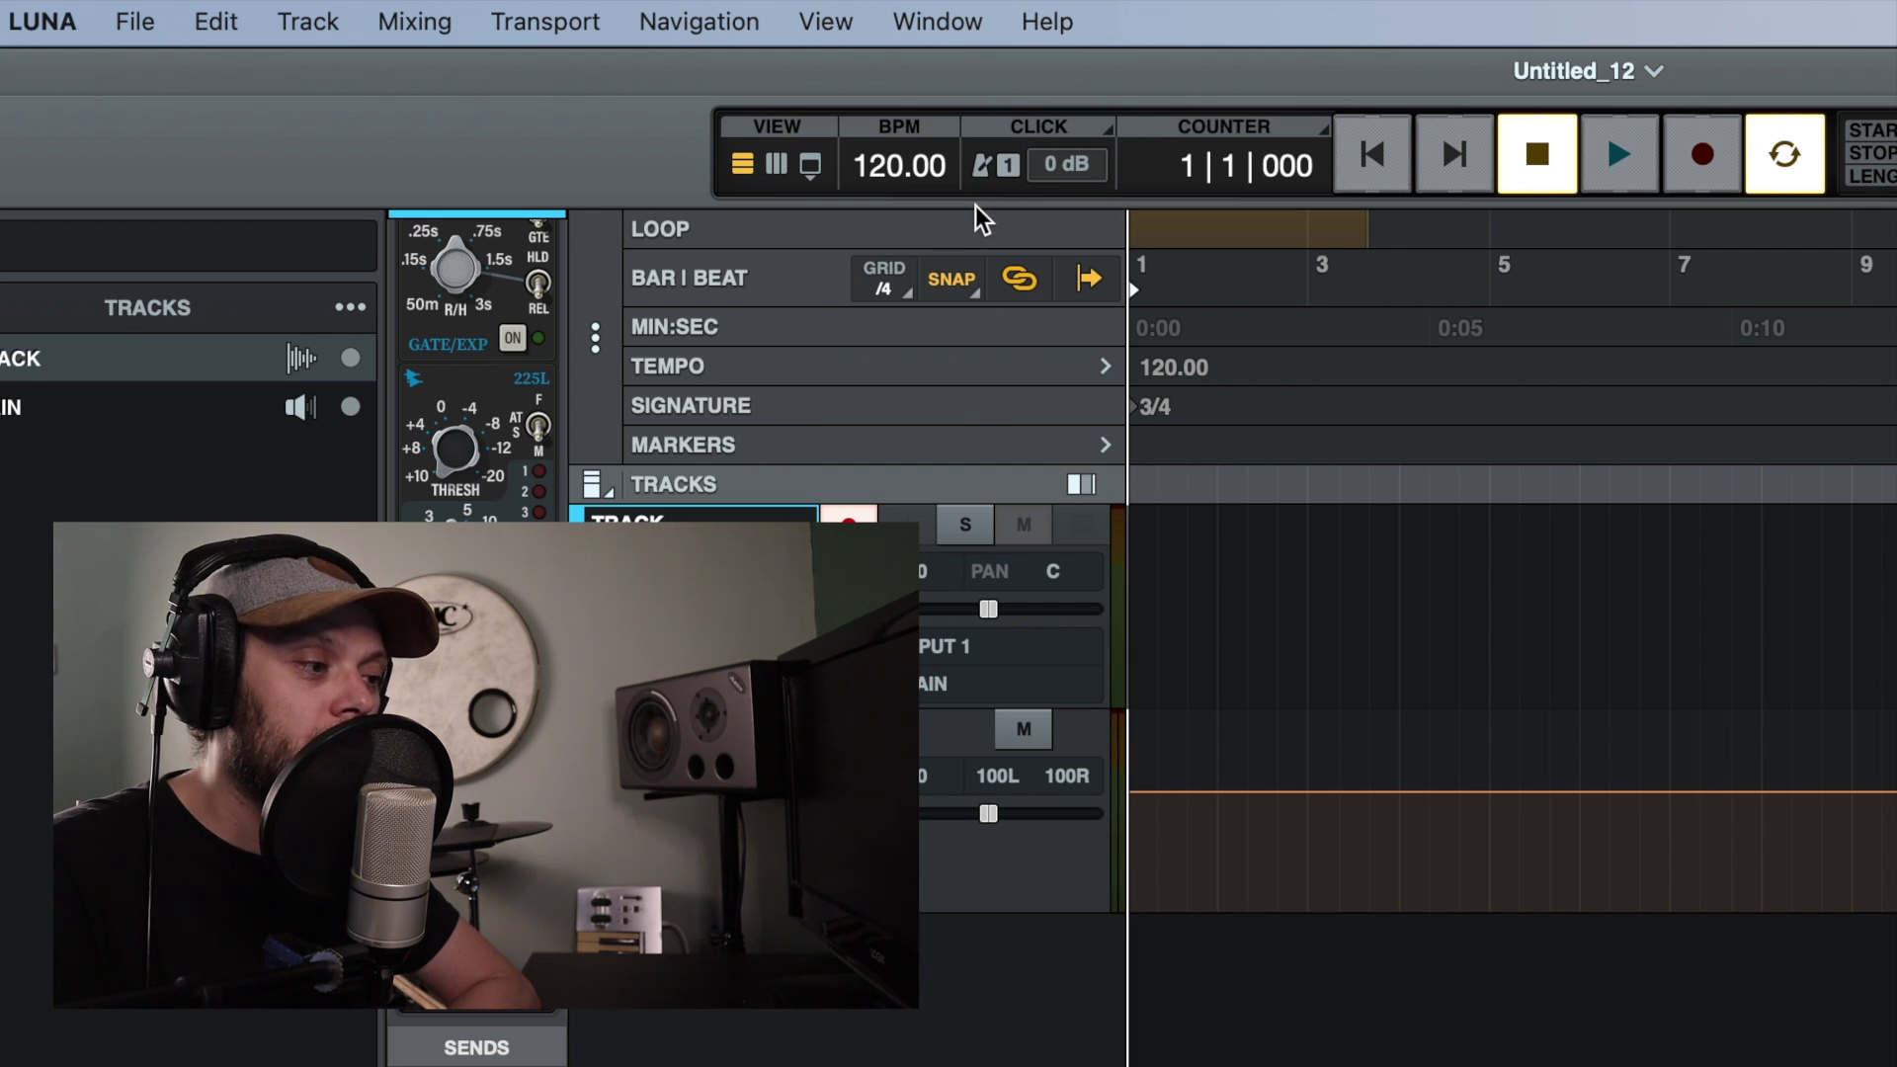
# Step: Toggle the metronome click on and back off, then enable Auto-Scroll in the transport
pyautogui.click(982, 178)
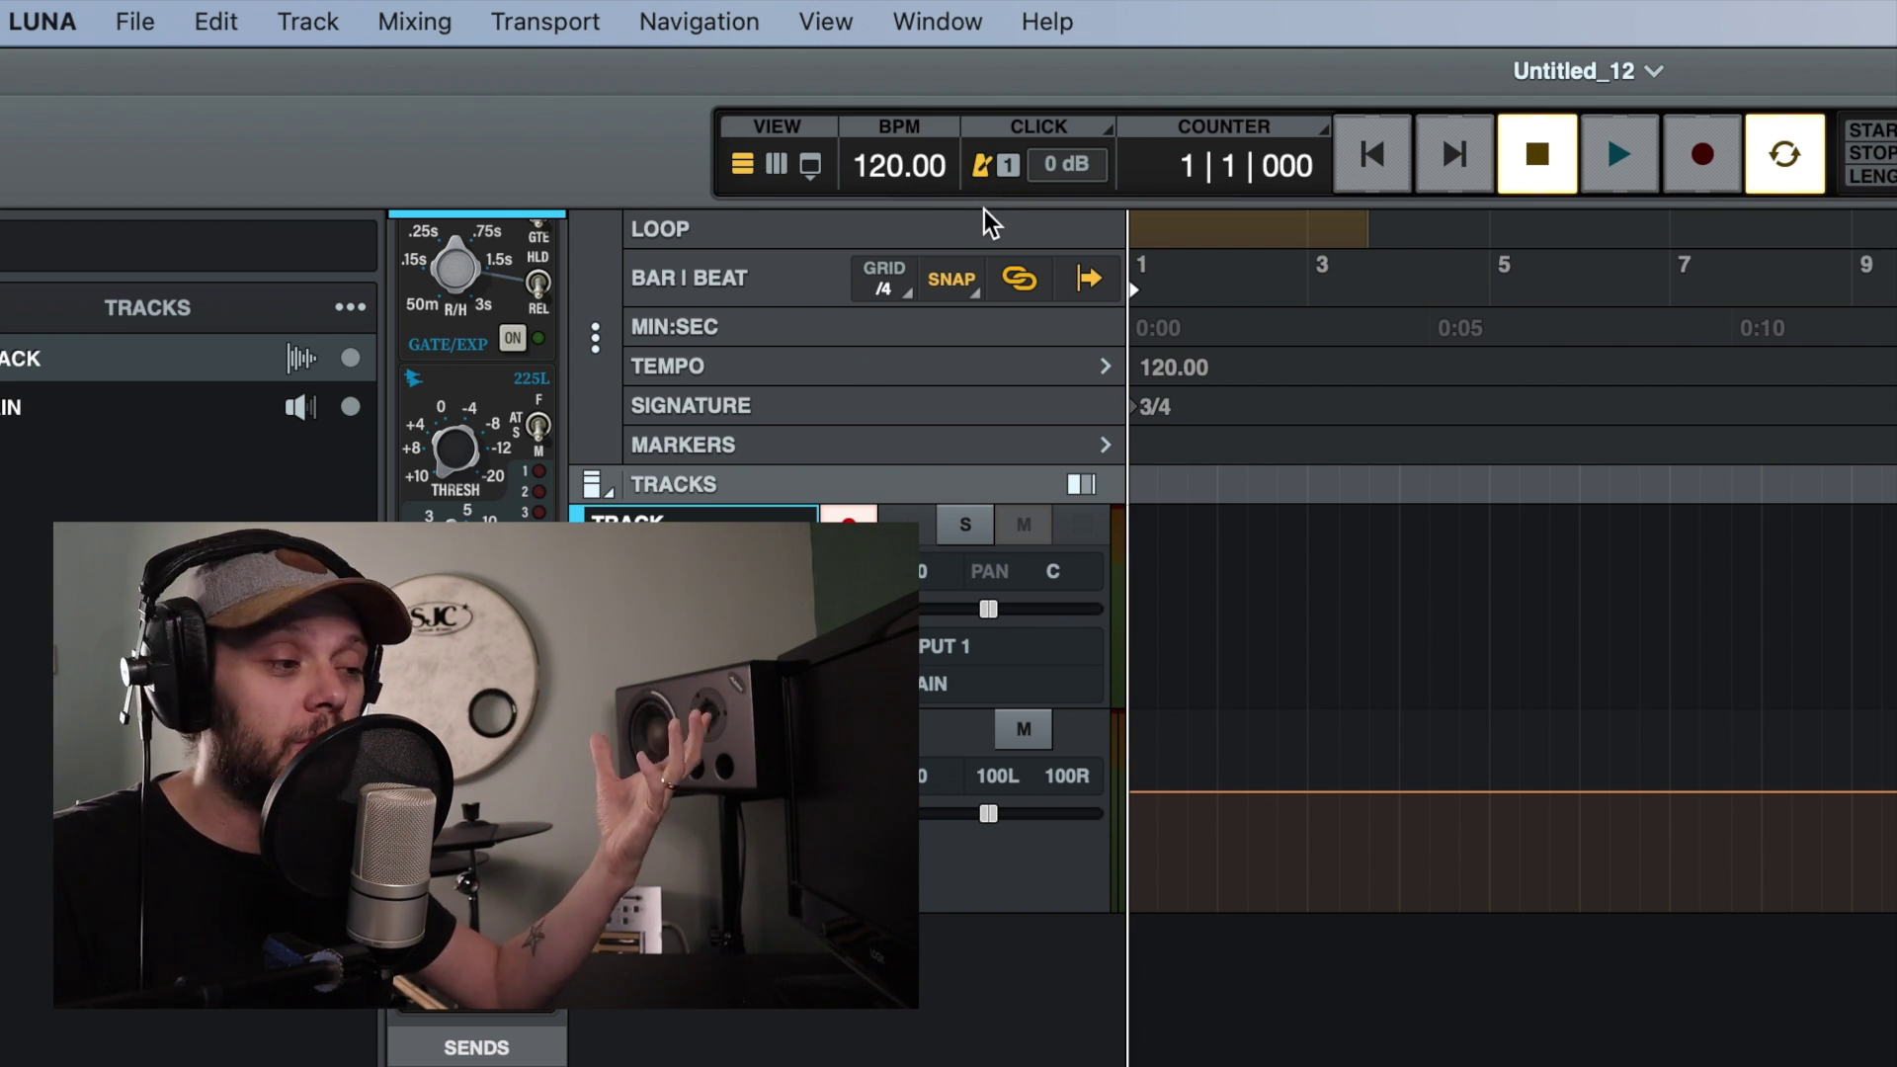
pyautogui.click(978, 175)
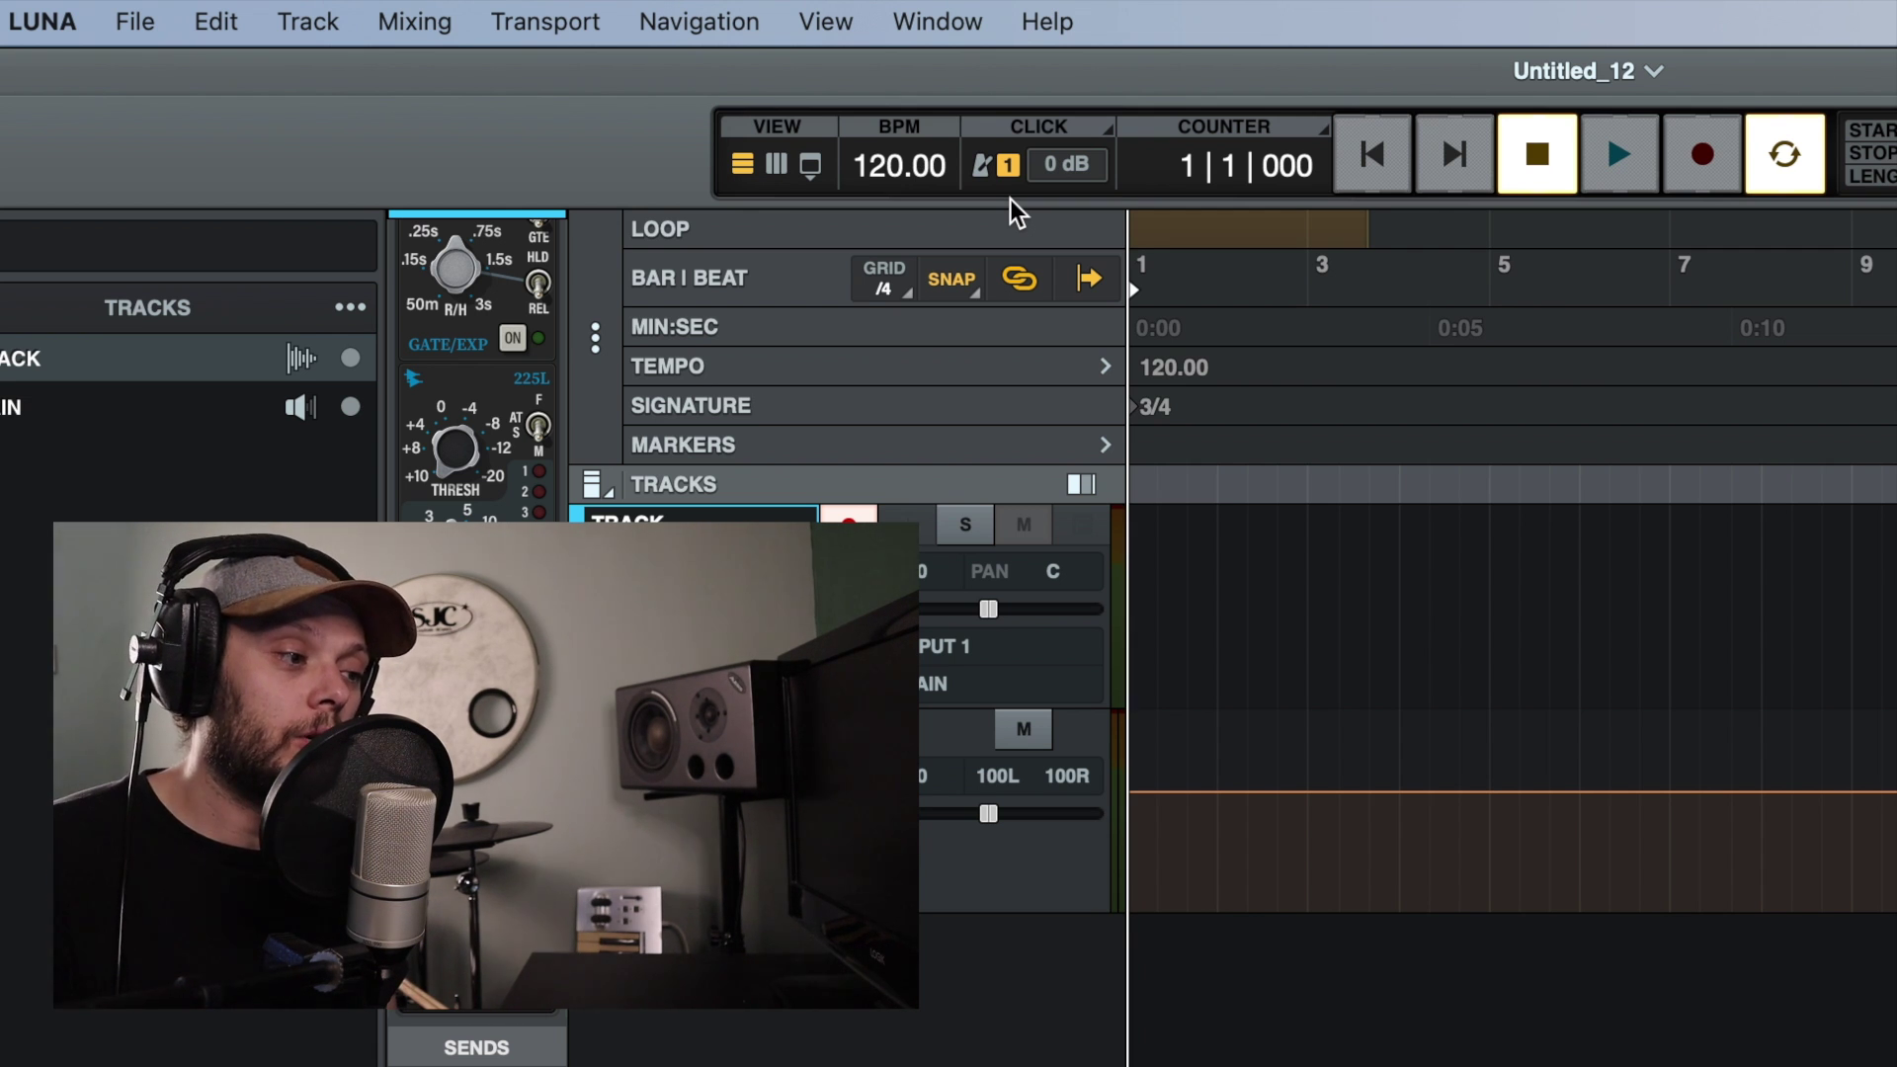
pyautogui.click(1110, 265)
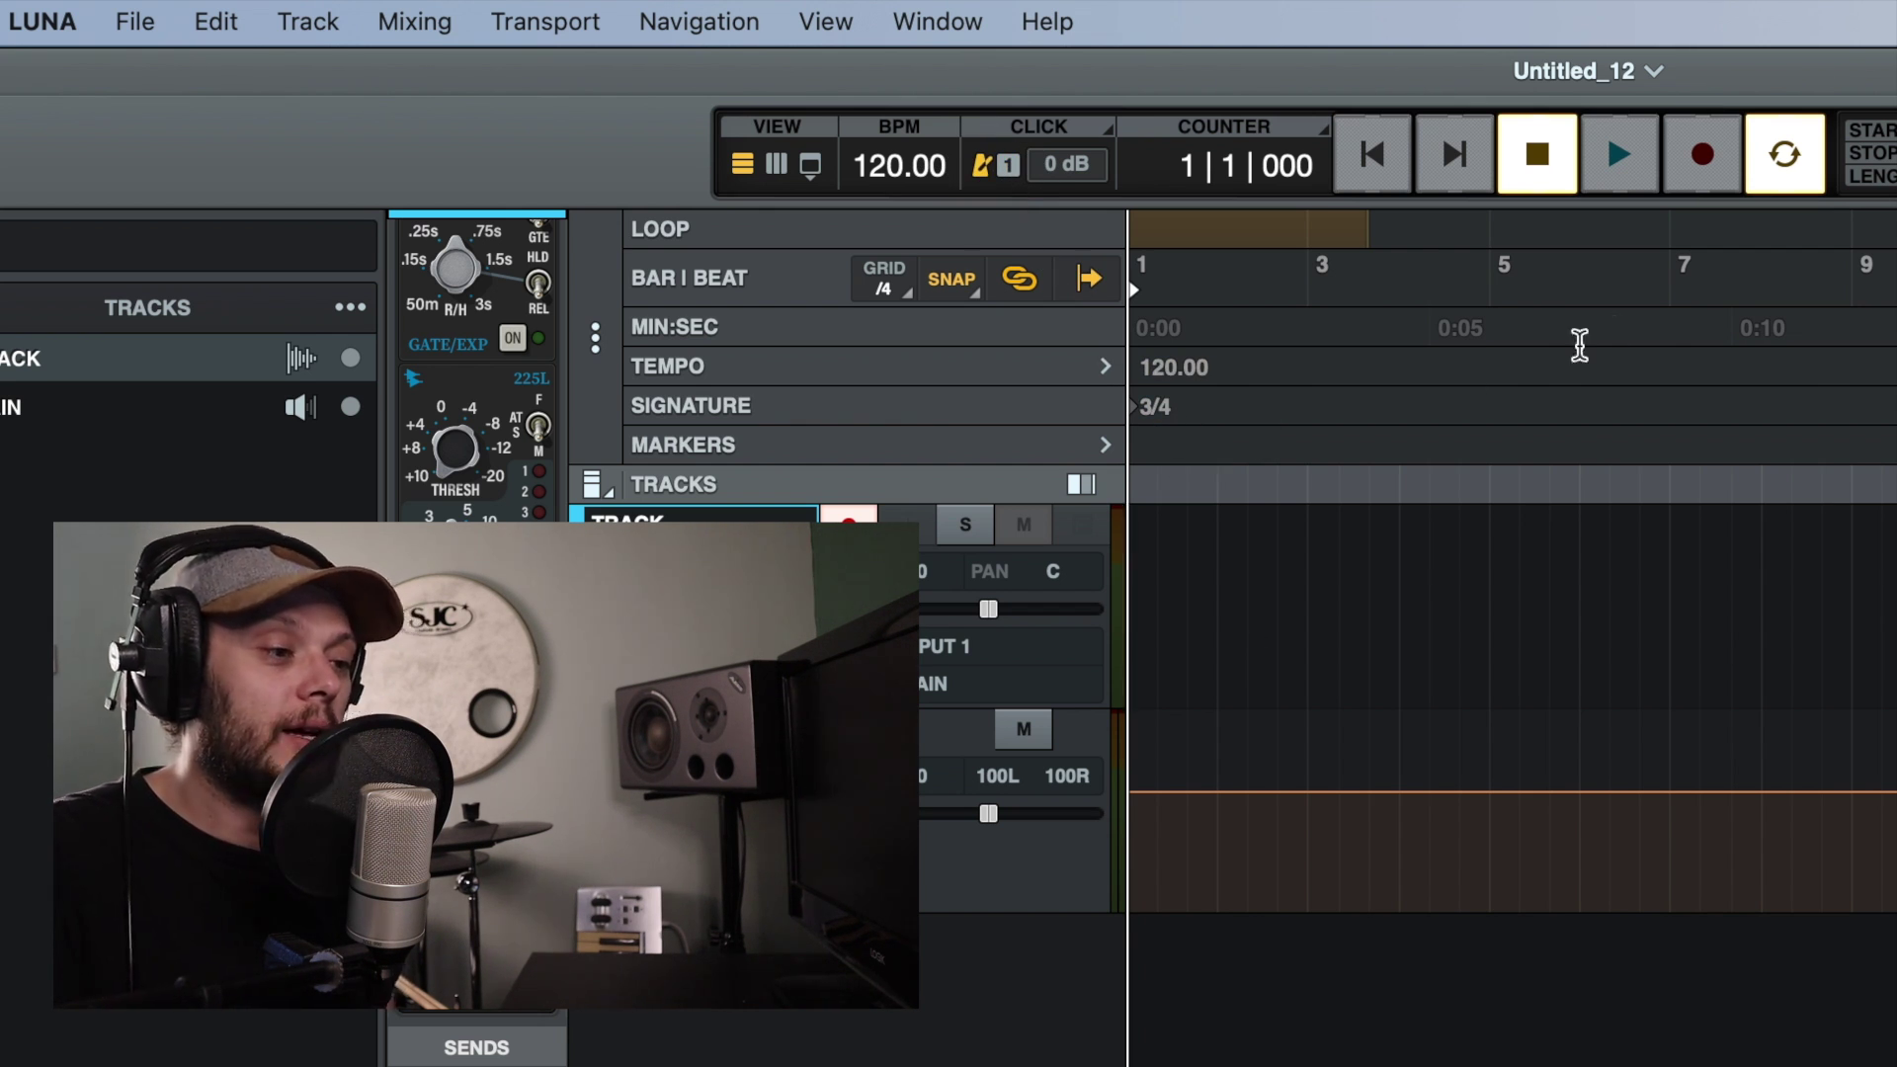
# Step: Record a short test take, return to the session start and undo it
pyautogui.click(1692, 170)
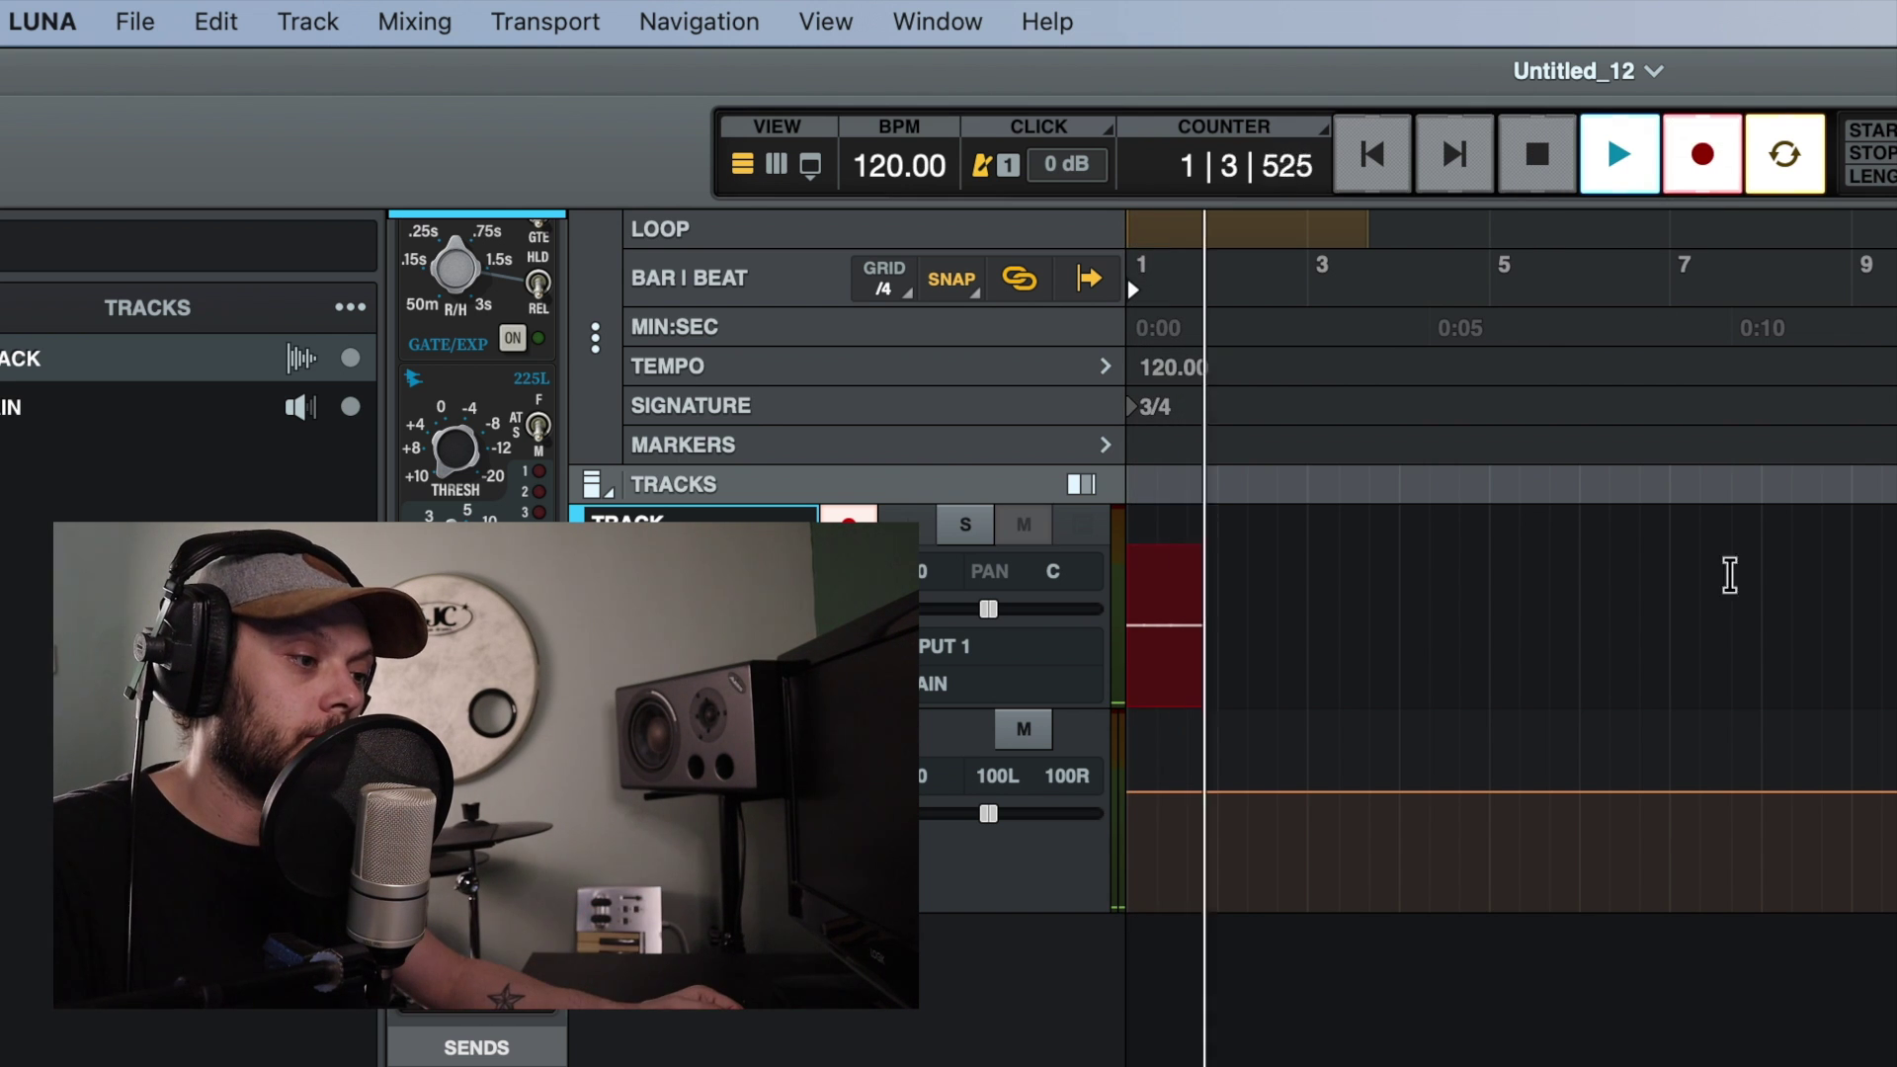
pyautogui.click(1548, 176)
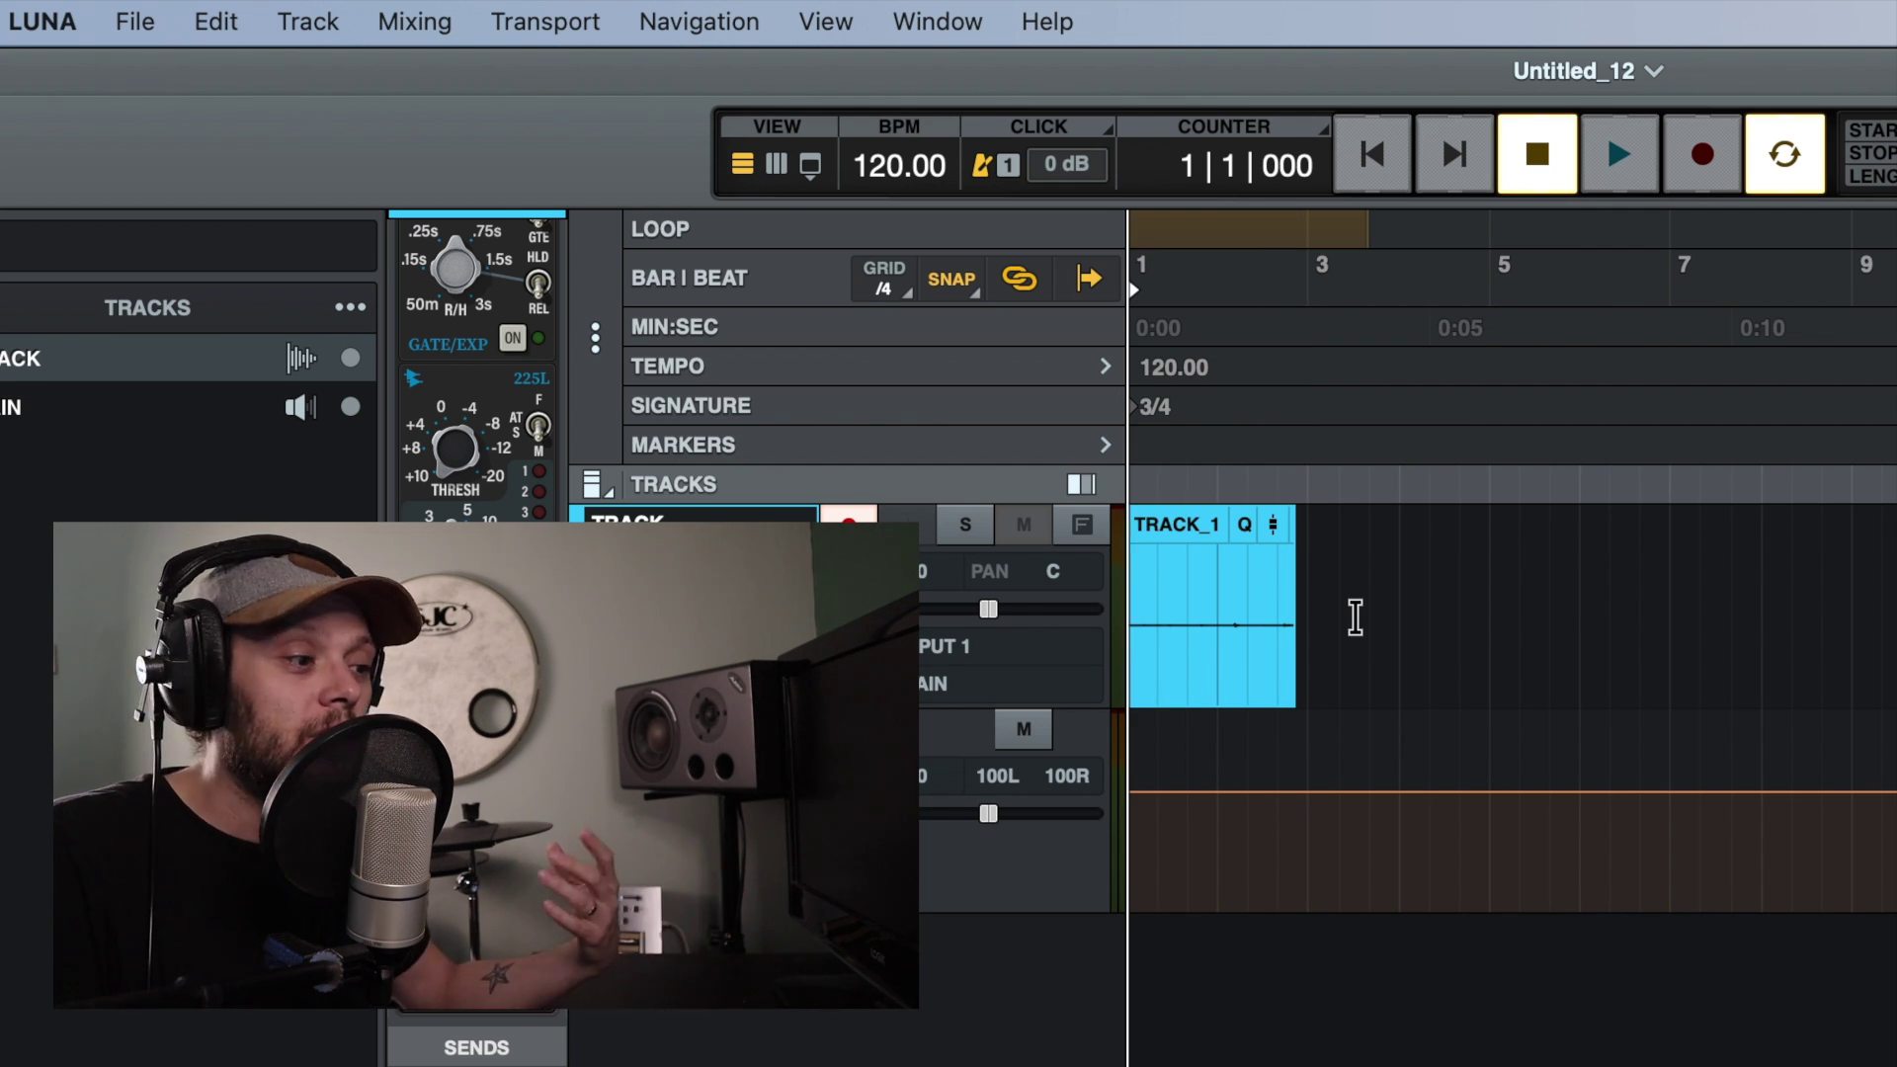
pyautogui.click(1355, 617)
pyautogui.press('Return')
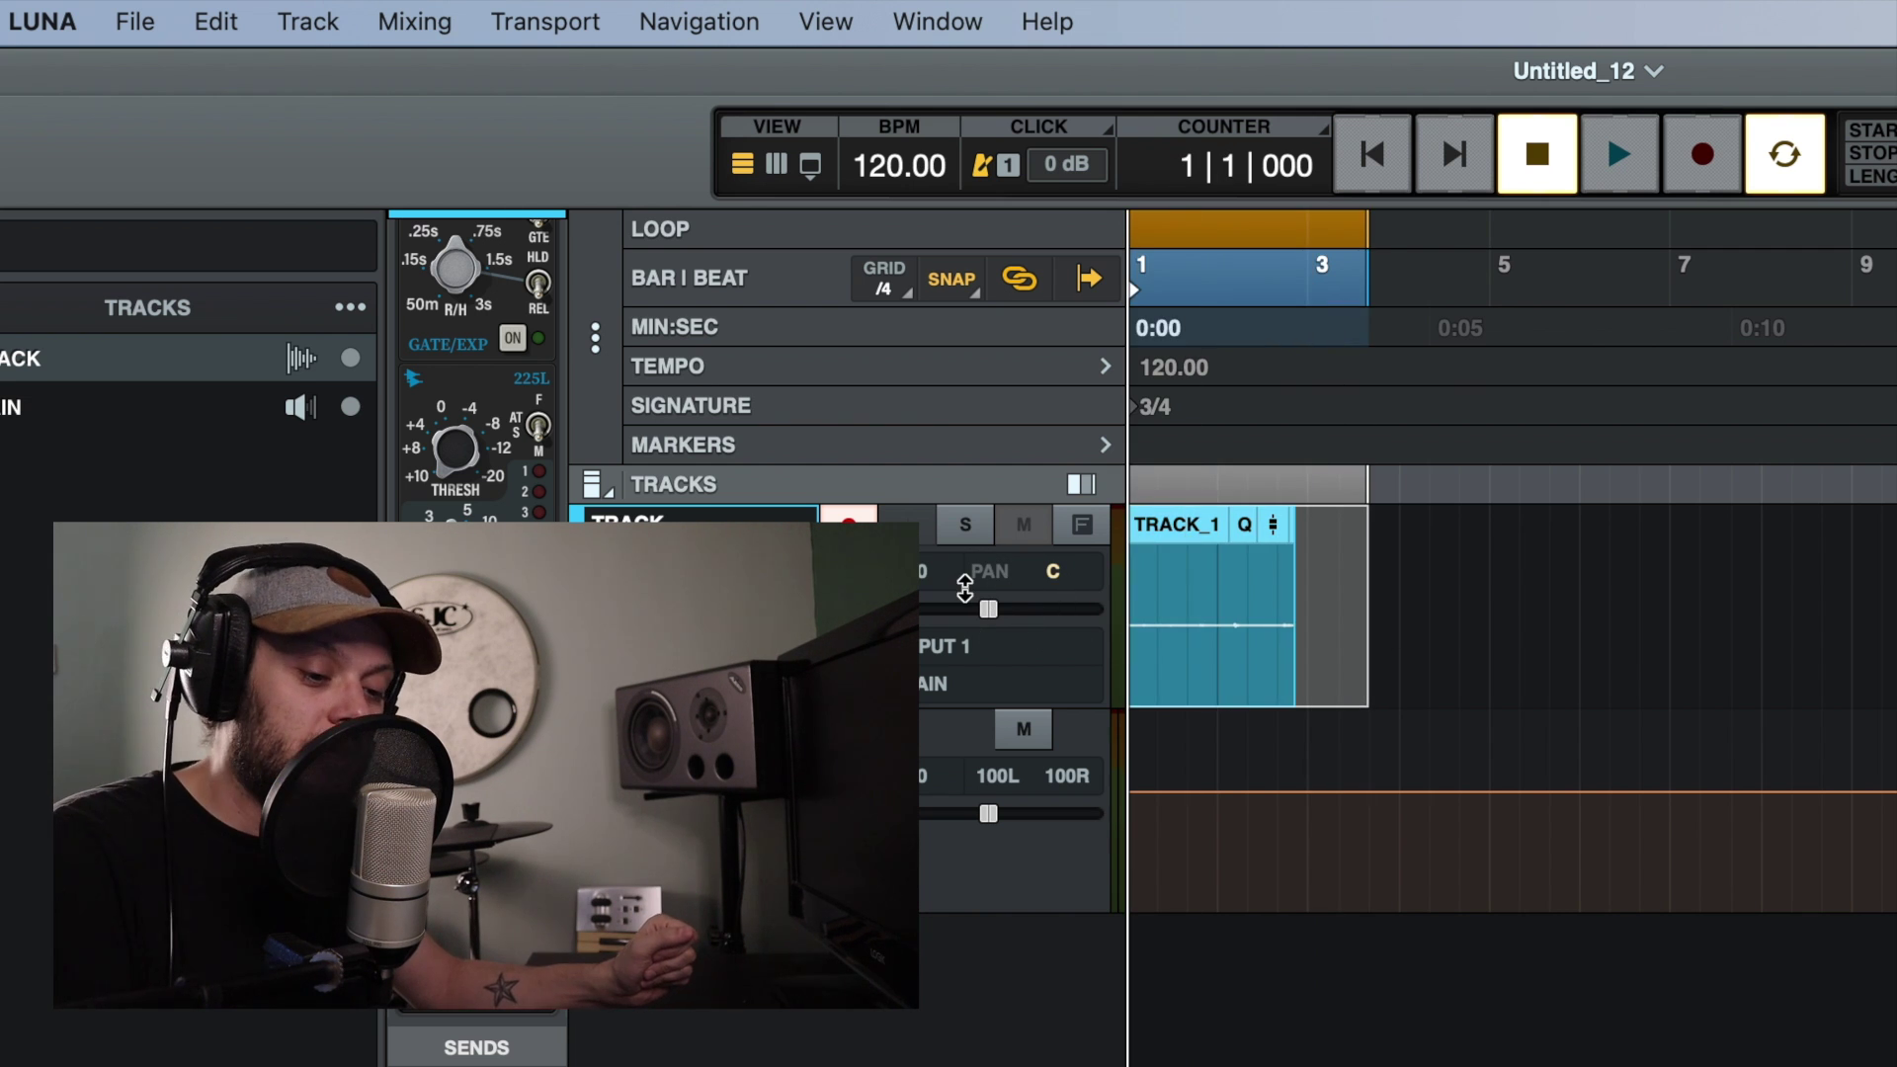
pyautogui.hotkey('ctrl', 'z')
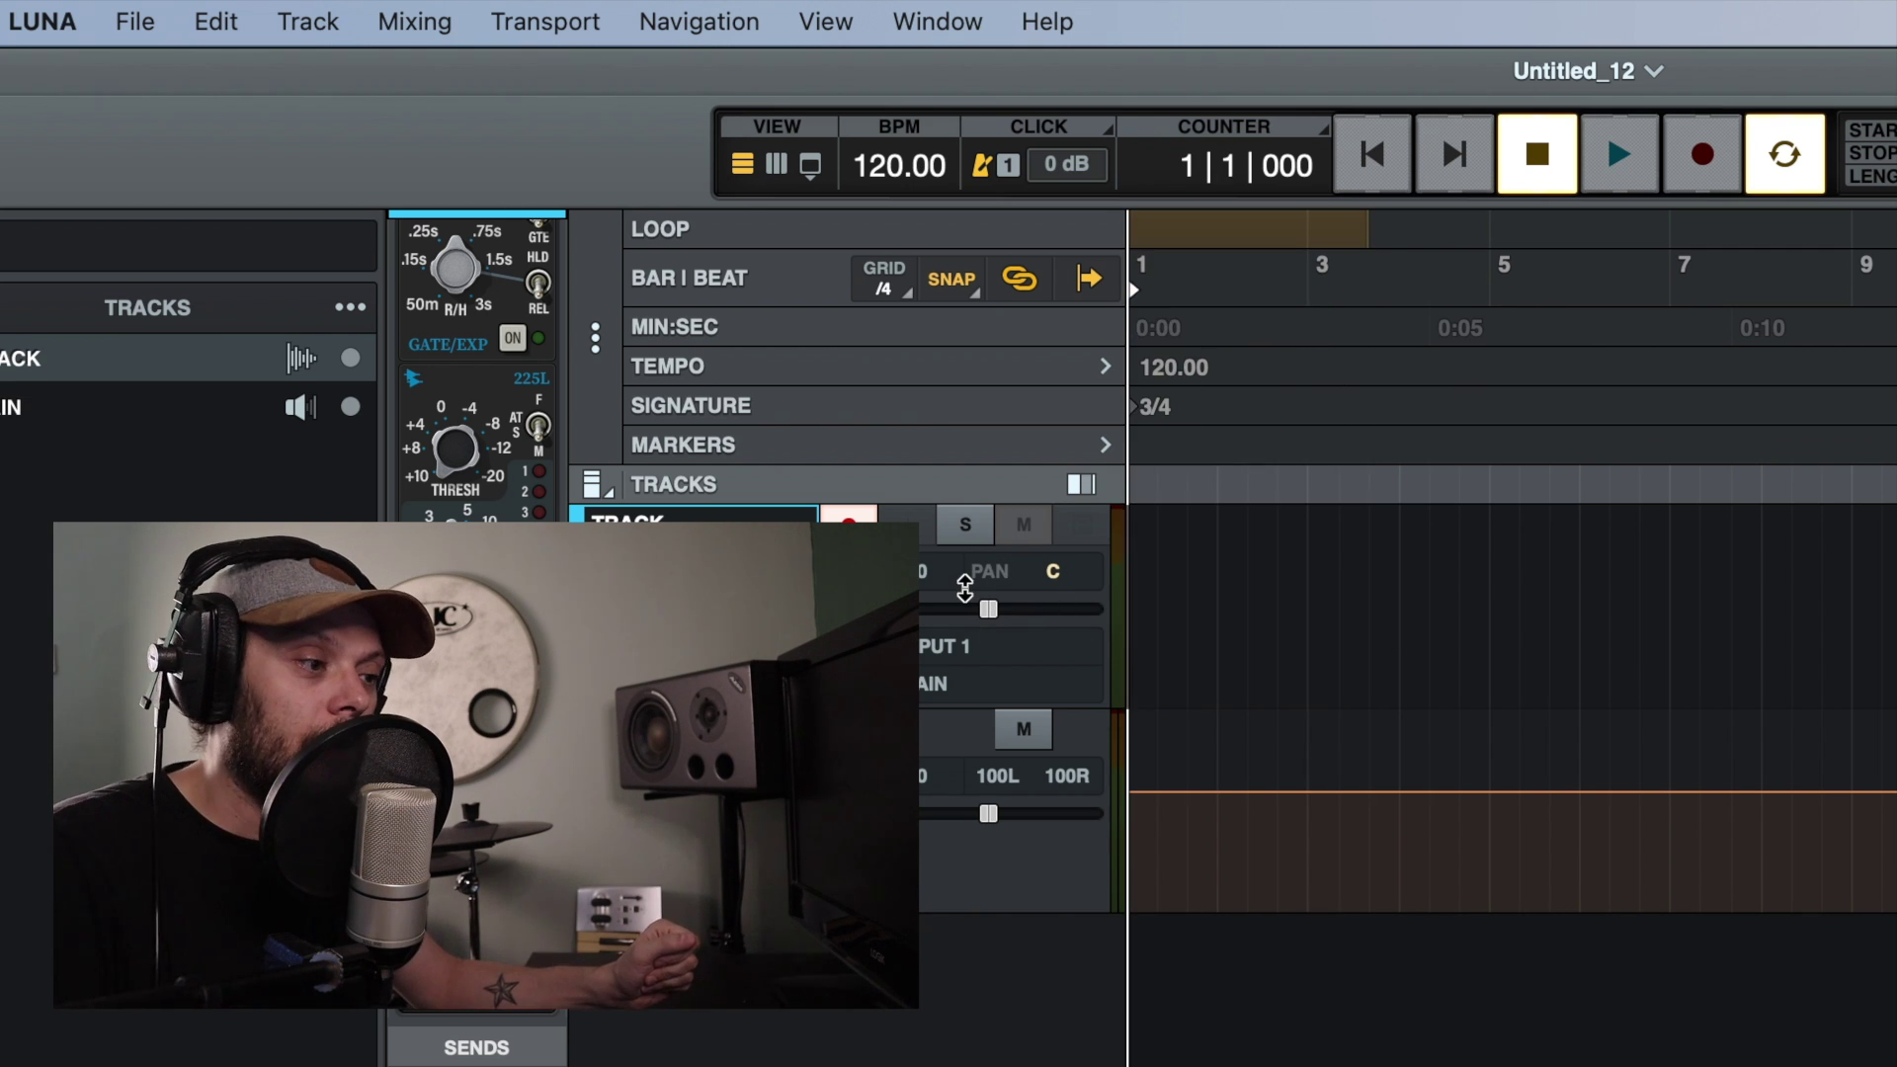
# Step: Turn on the one-bar count-in, record another test take, then delete it
pyautogui.click(1006, 164)
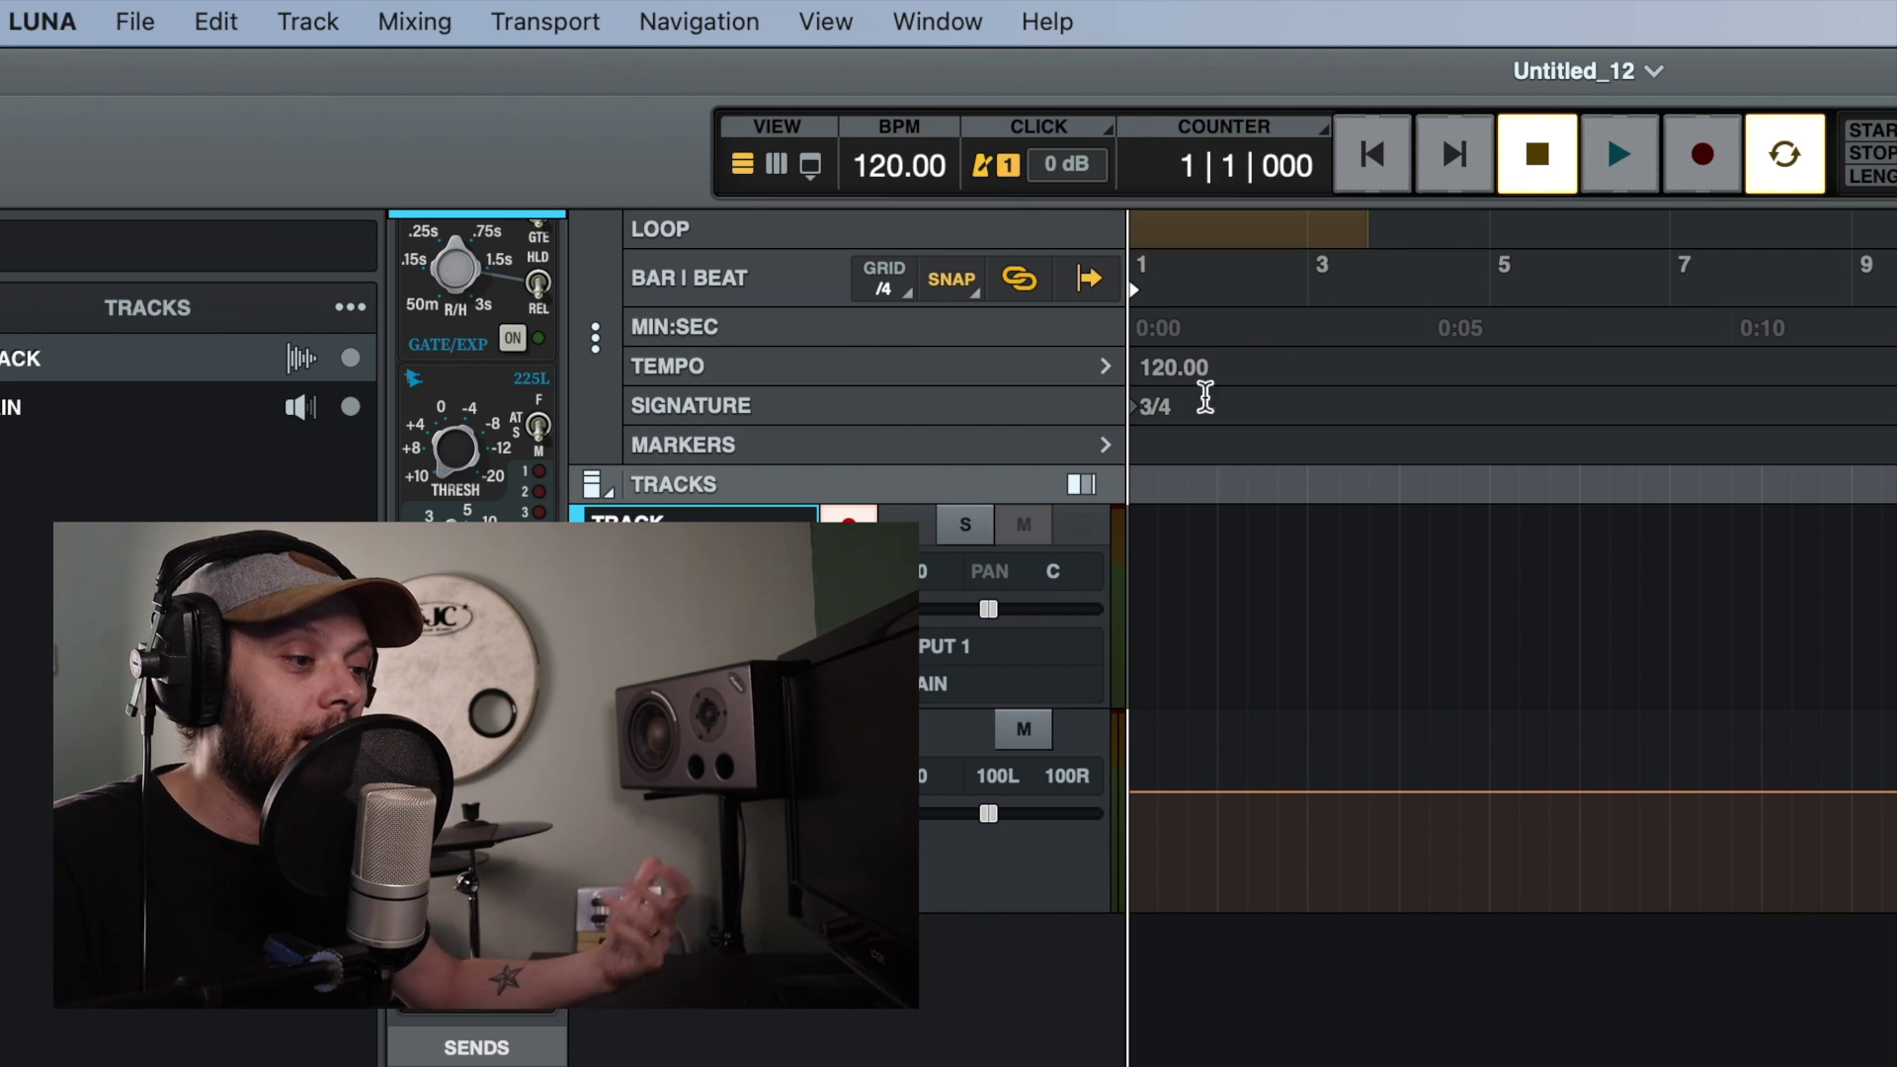
pyautogui.click(1701, 163)
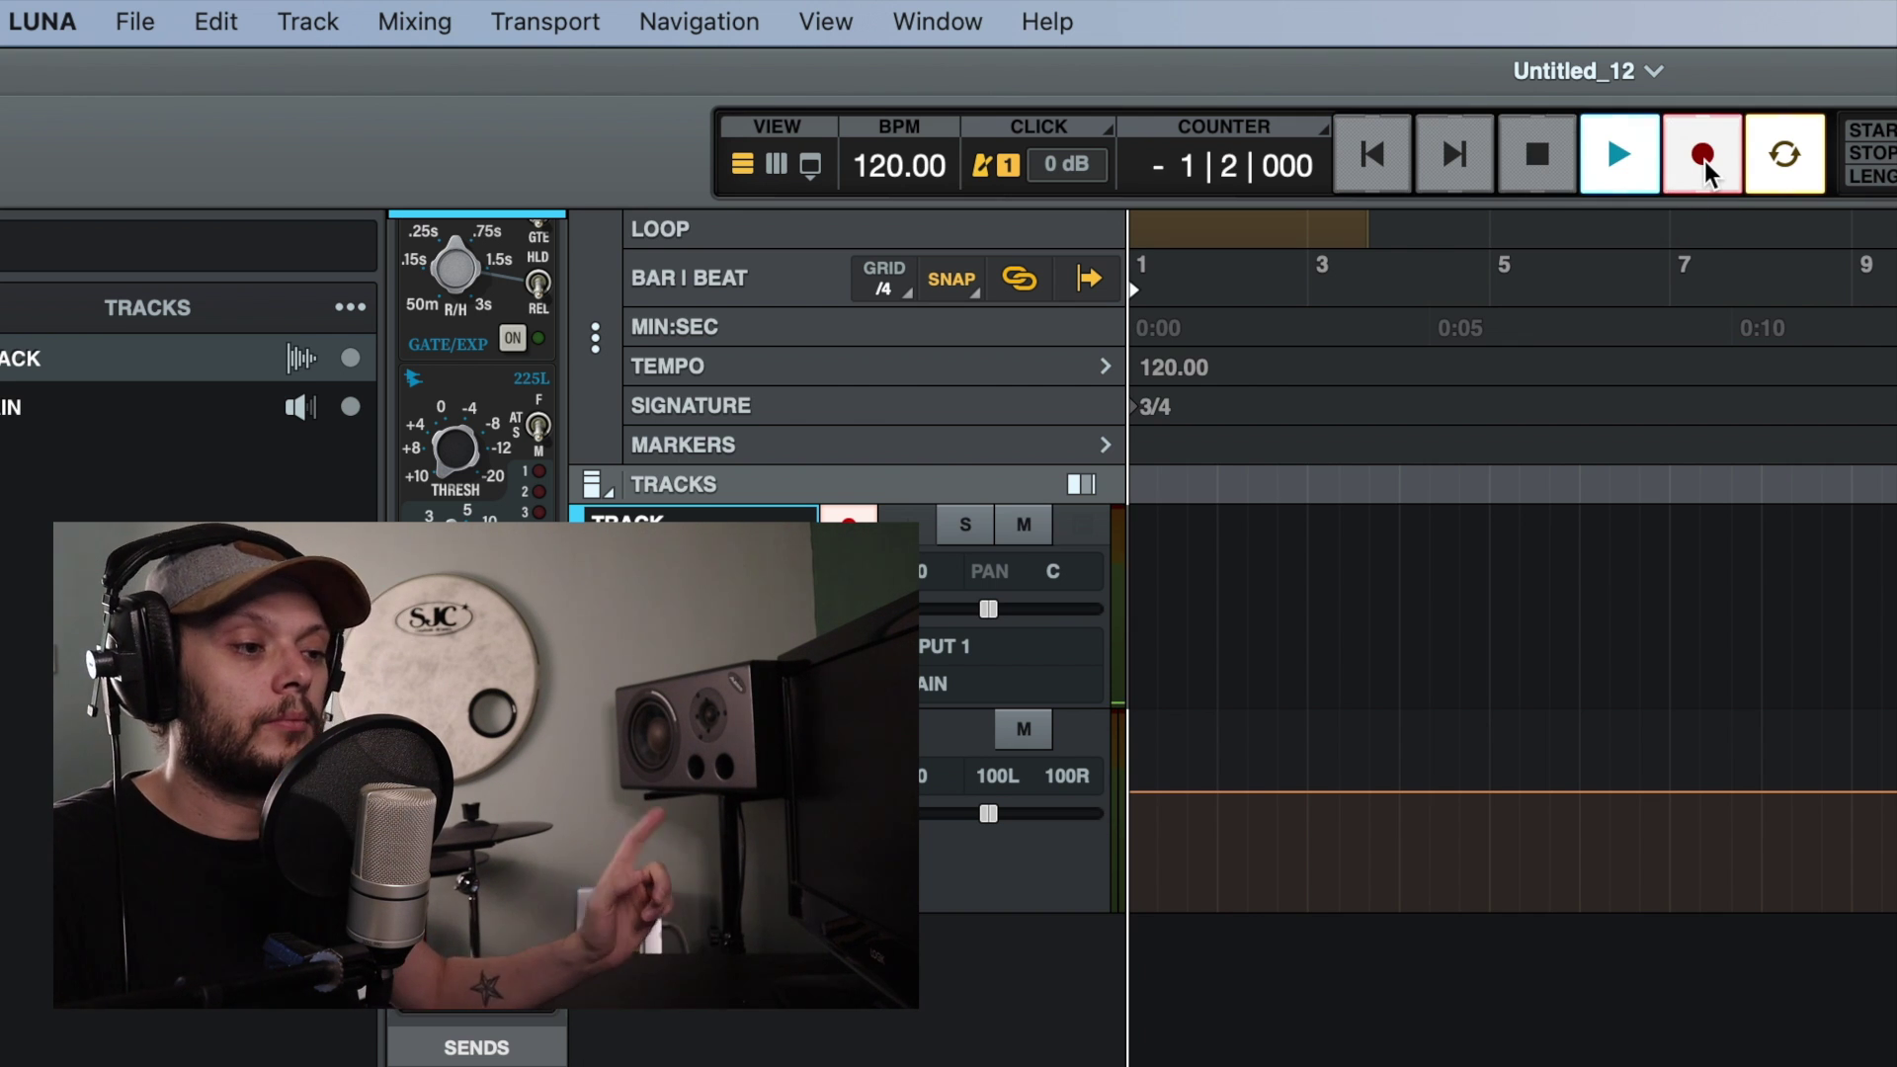
pyautogui.click(1514, 156)
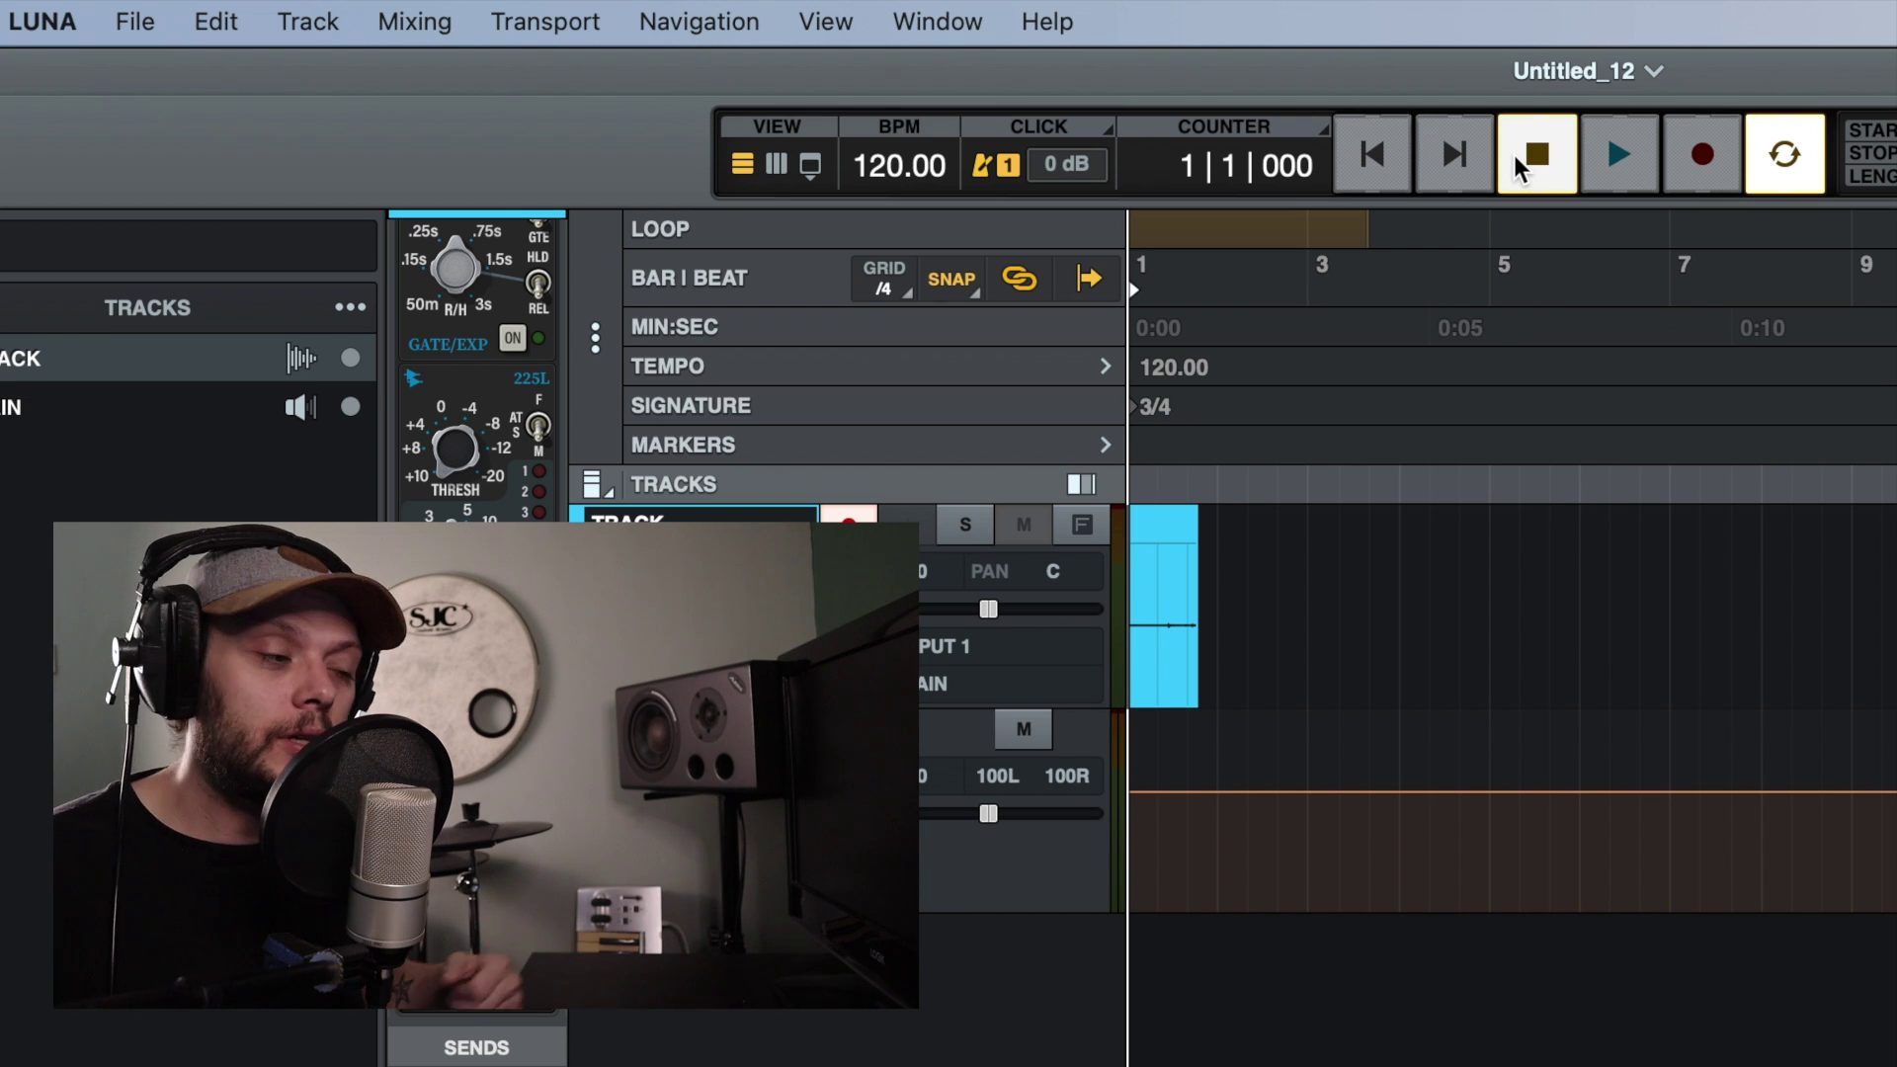
pyautogui.press('Delete')
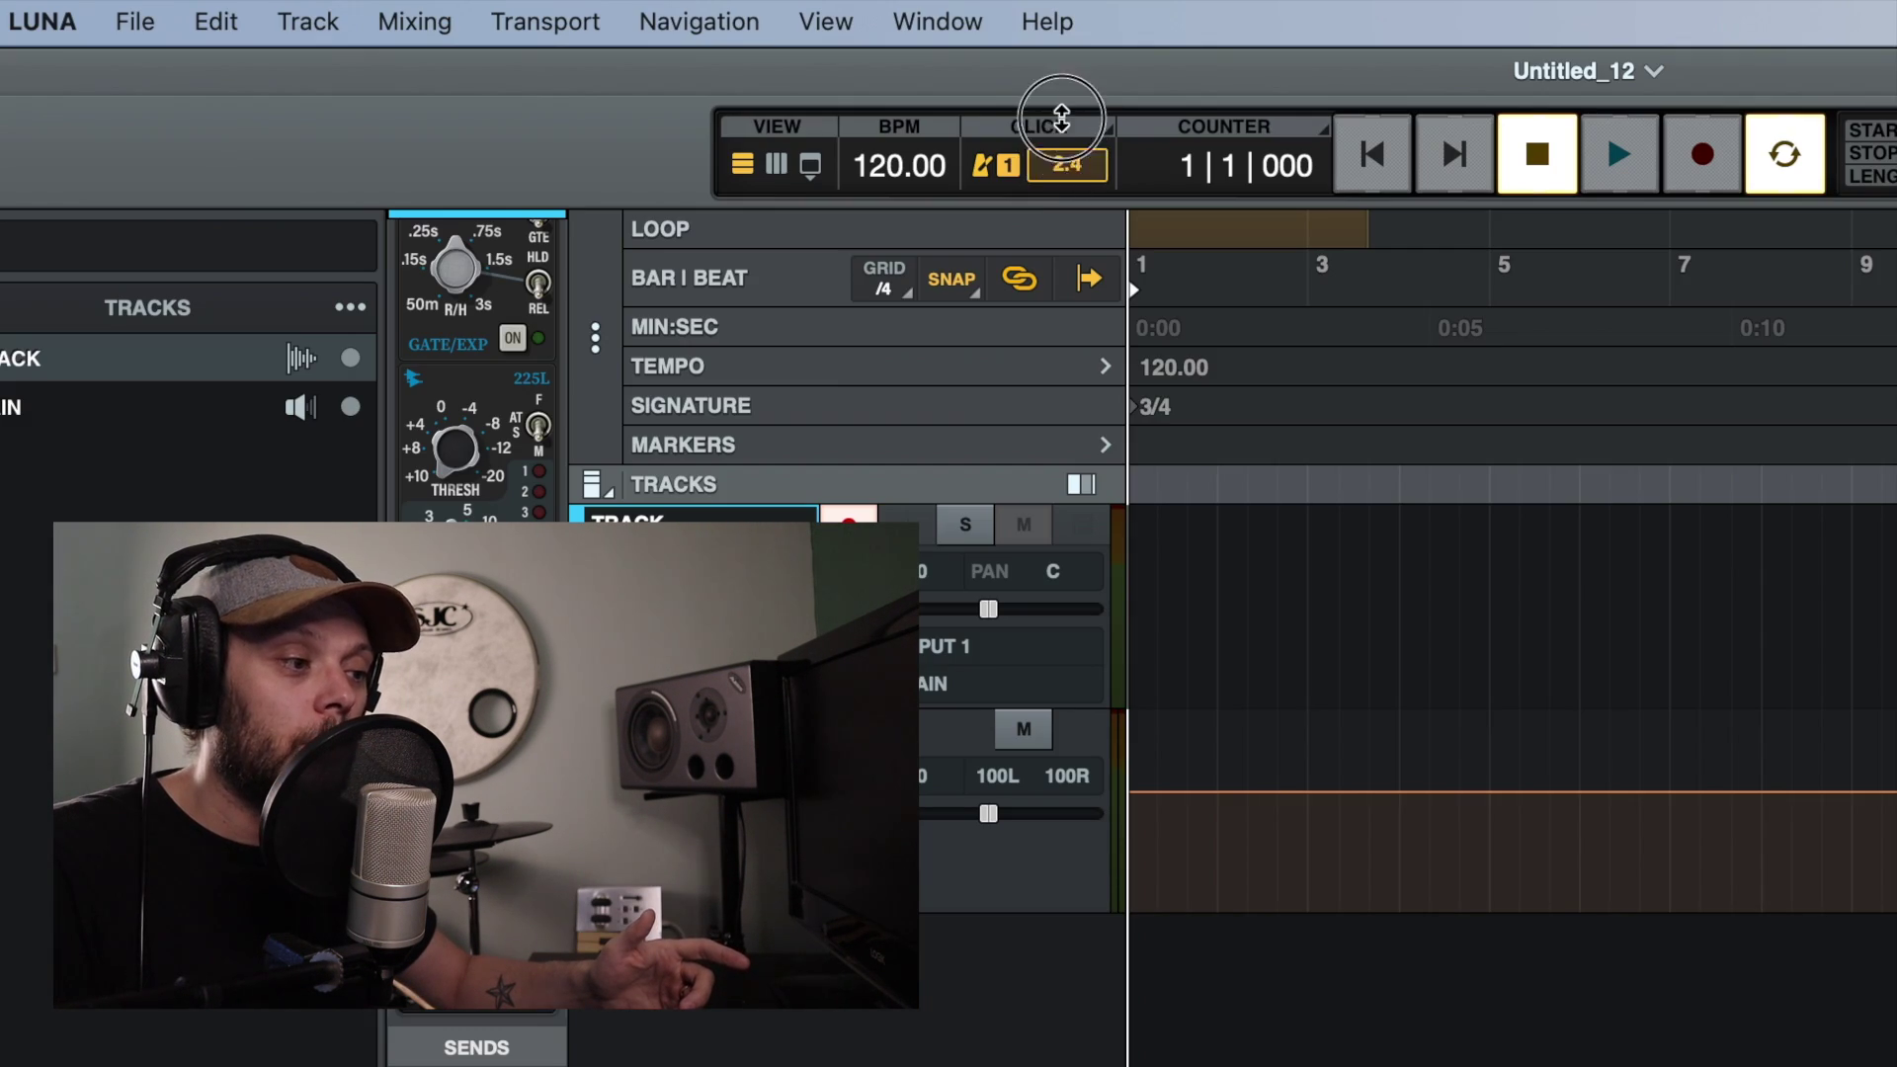
pyautogui.moveTo(1061, 119); pyautogui.dragTo(1018, 771)
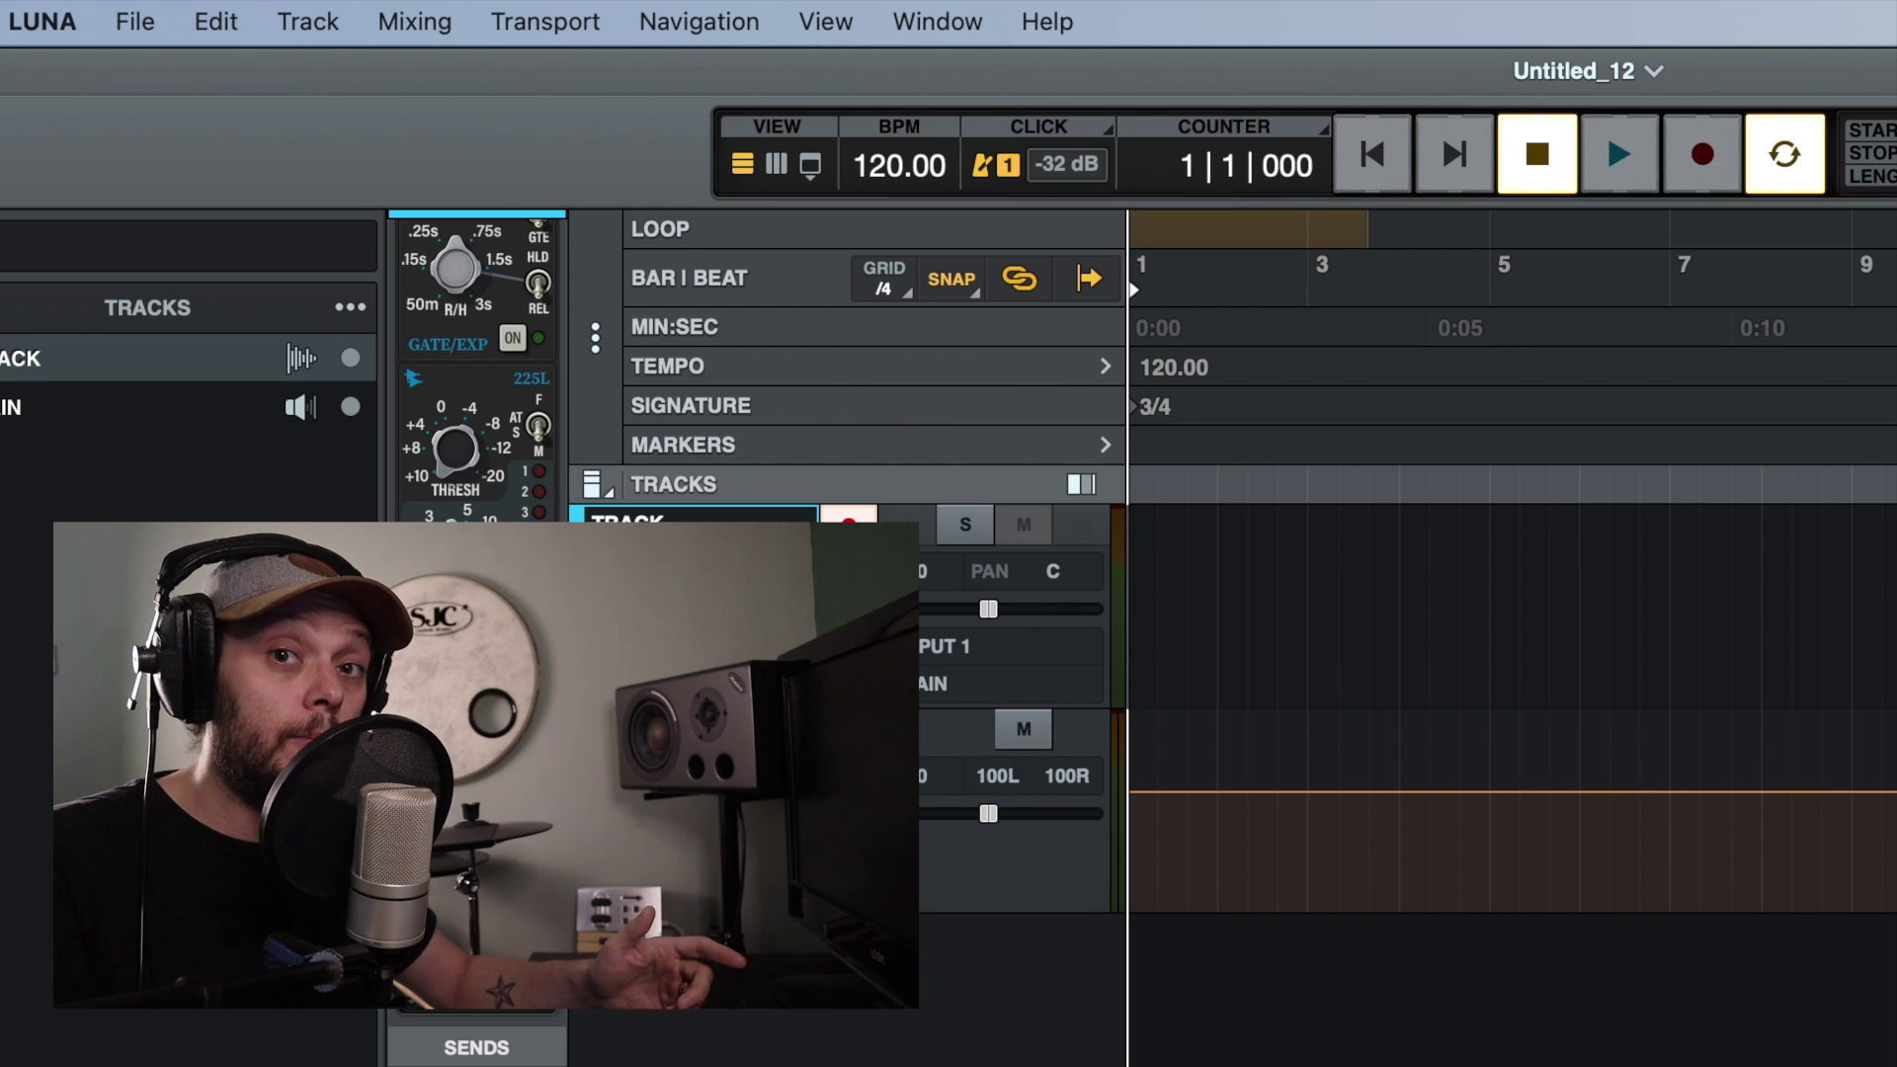
pyautogui.doubleClick(1054, 166)
pyautogui.write('0')
pyautogui.press('Return')
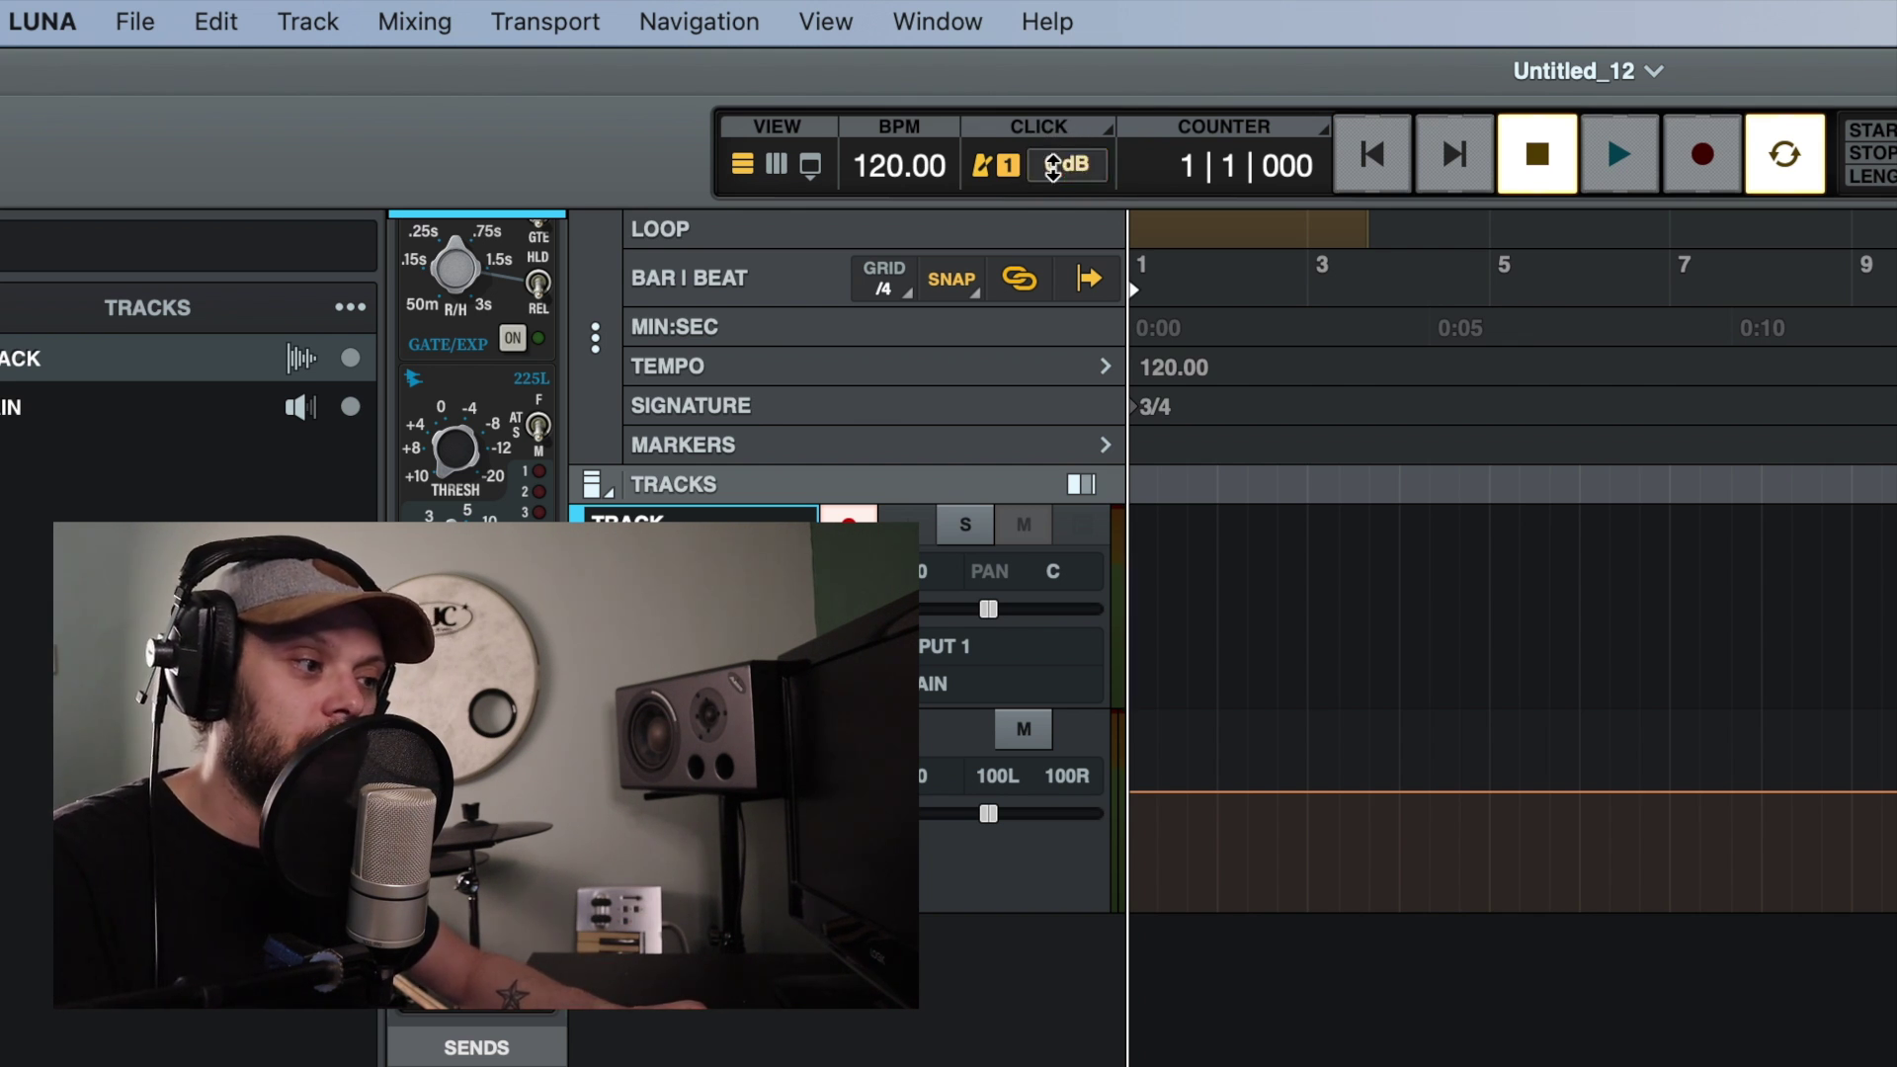
pyautogui.click(1109, 132)
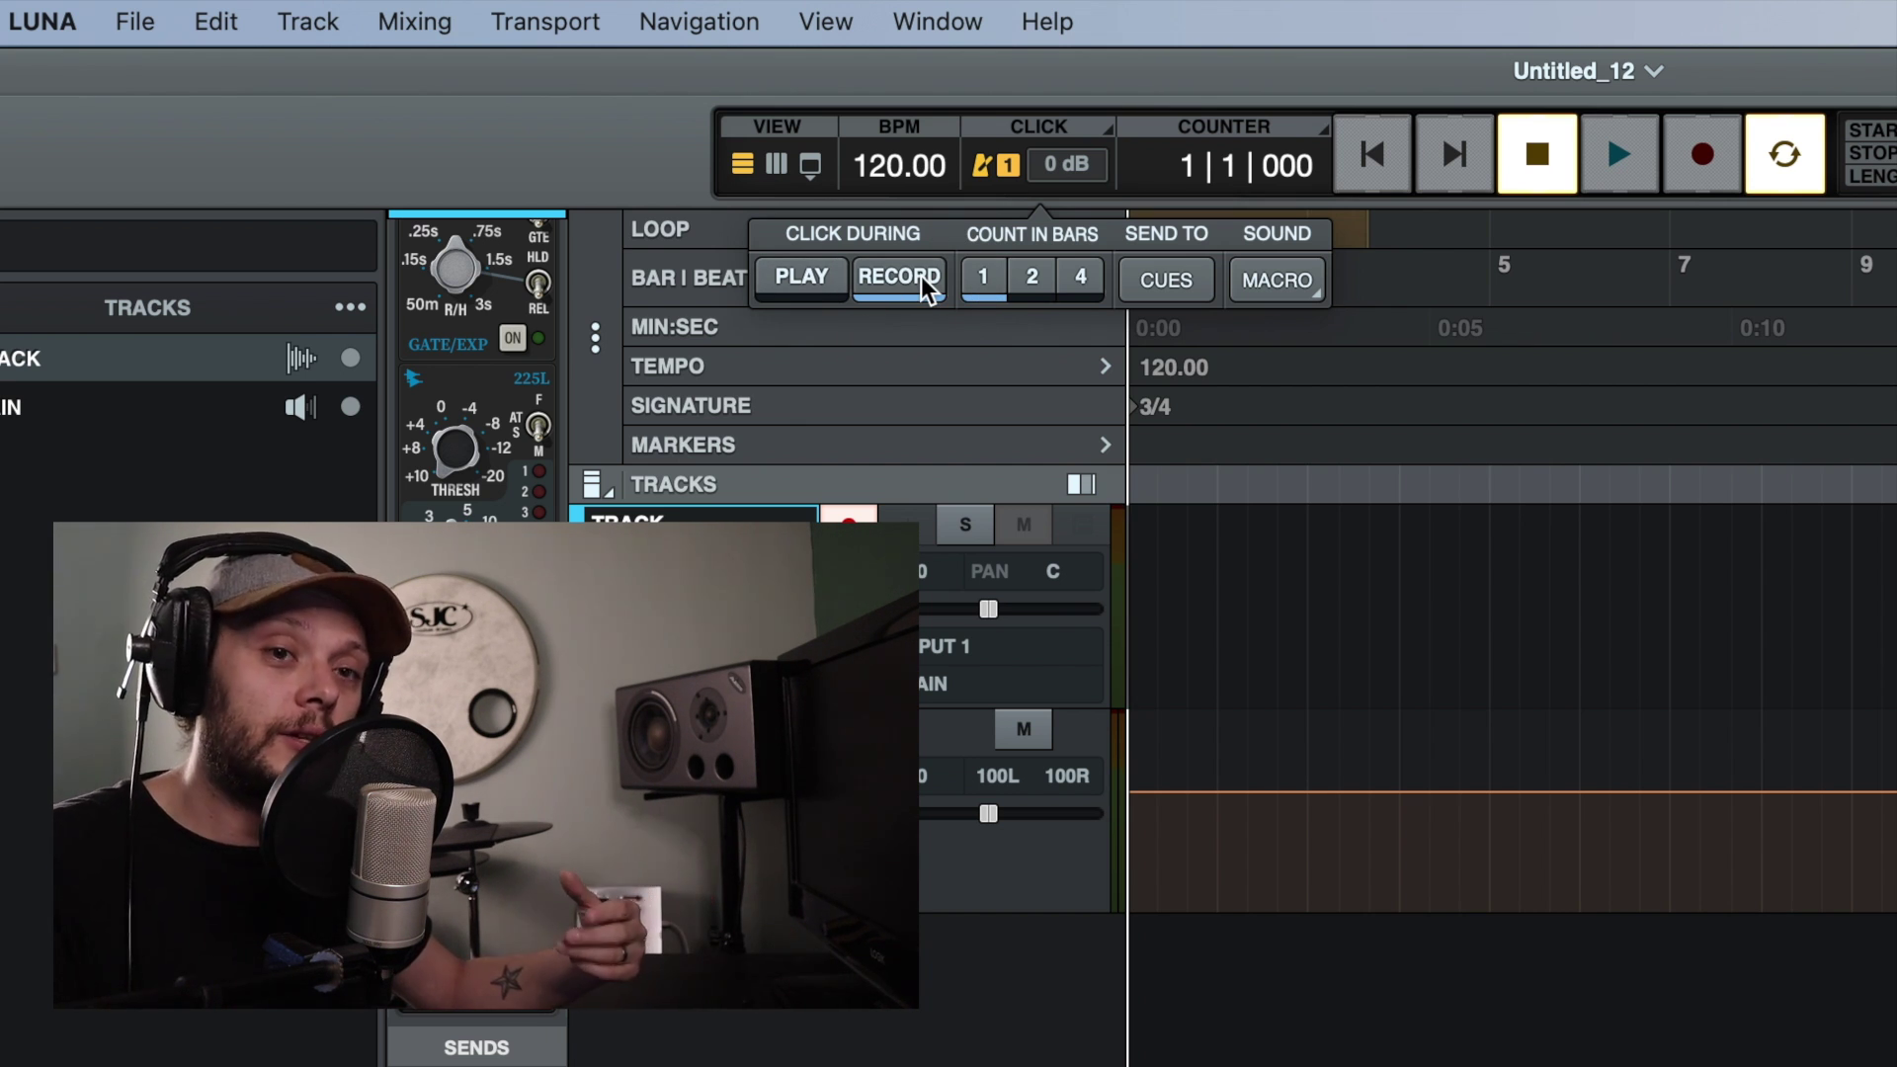
# Step: Enable the click during PLAY and RECORD and set Count In Bars to 4
pyautogui.click(819, 286)
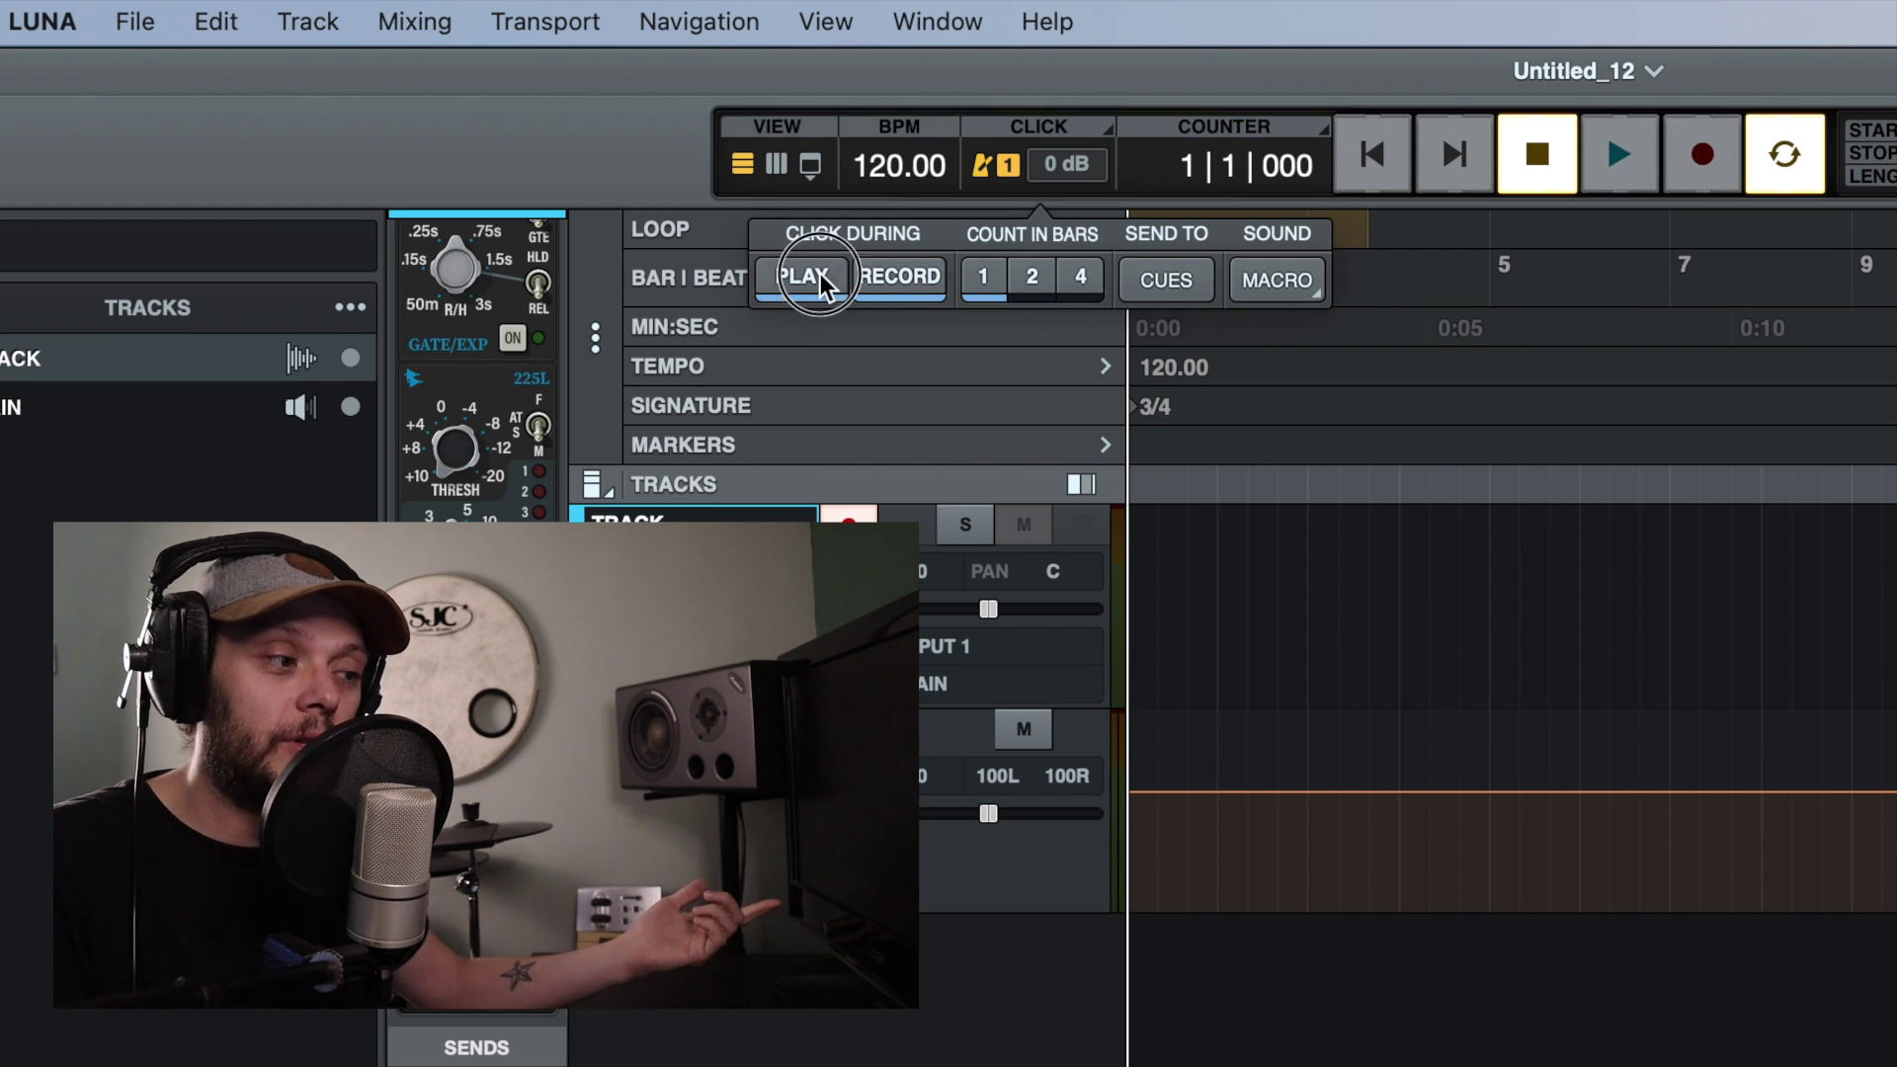
pyautogui.click(894, 286)
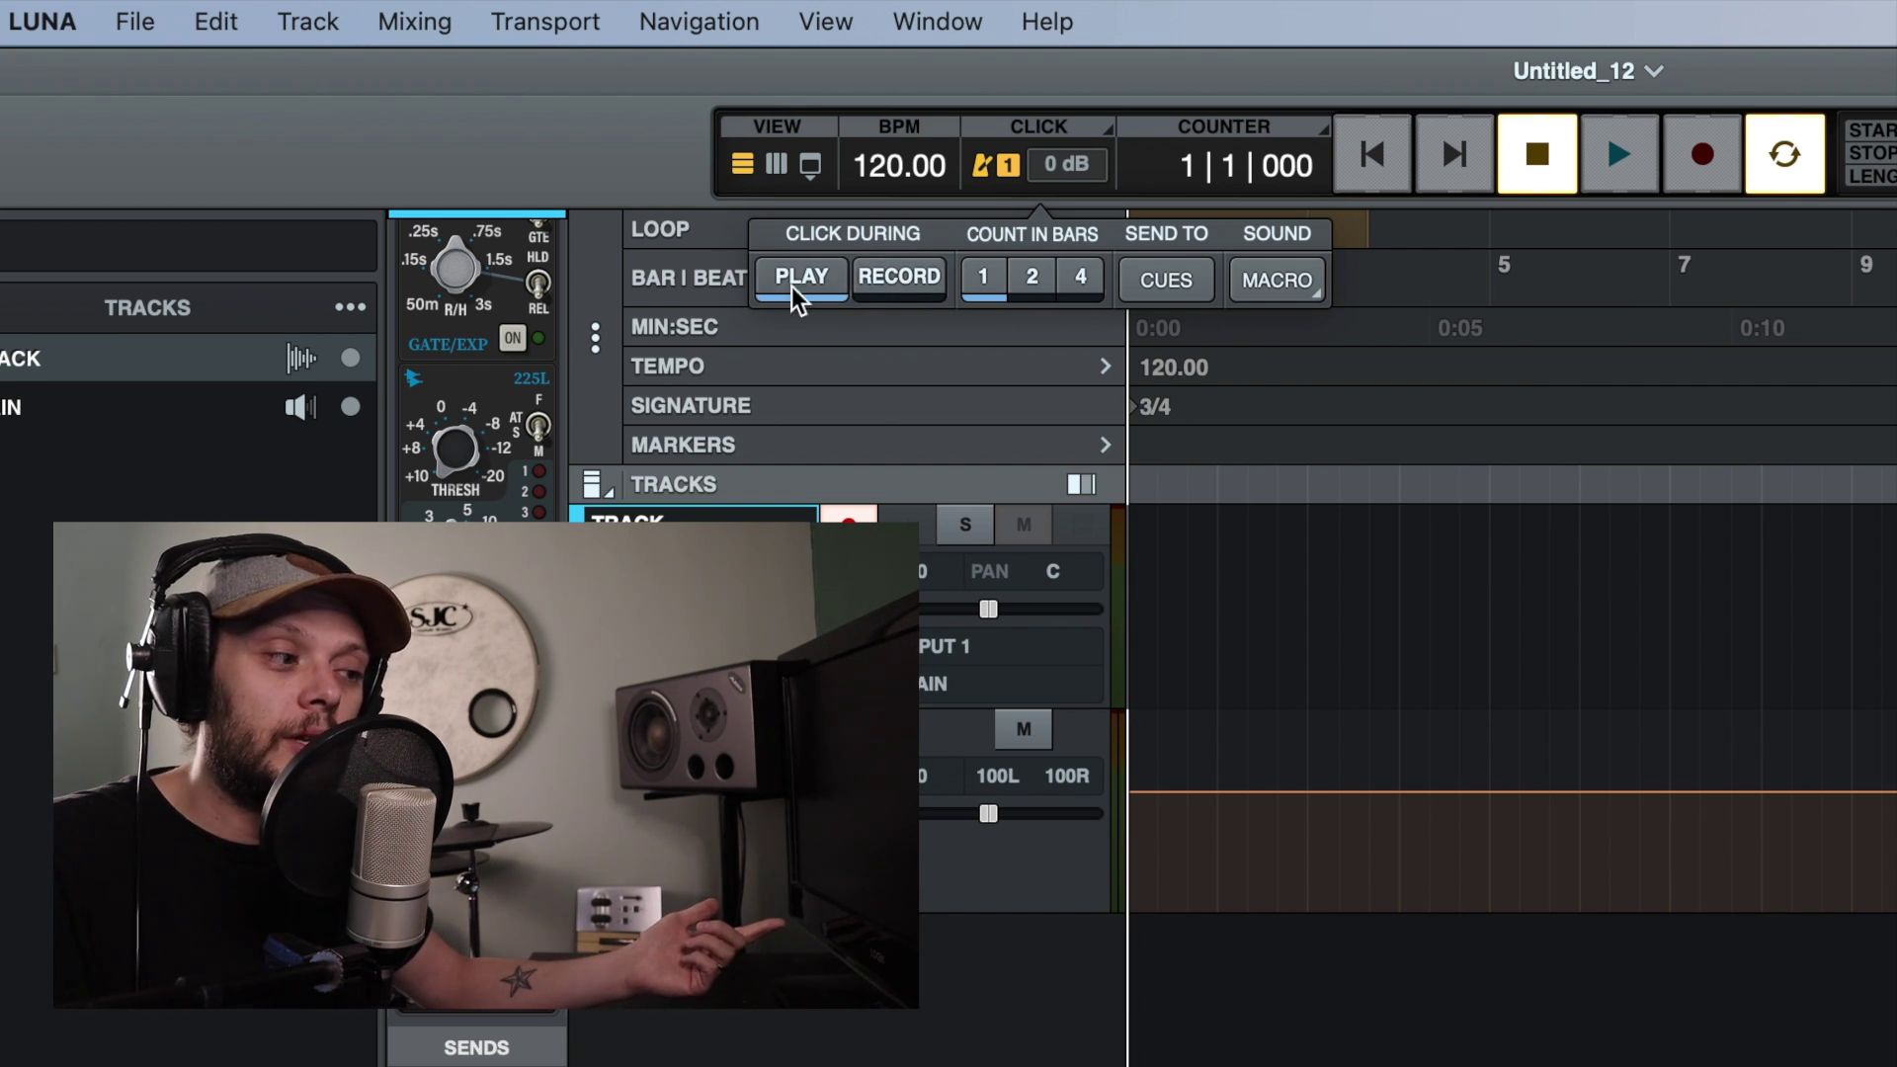
pyautogui.click(911, 279)
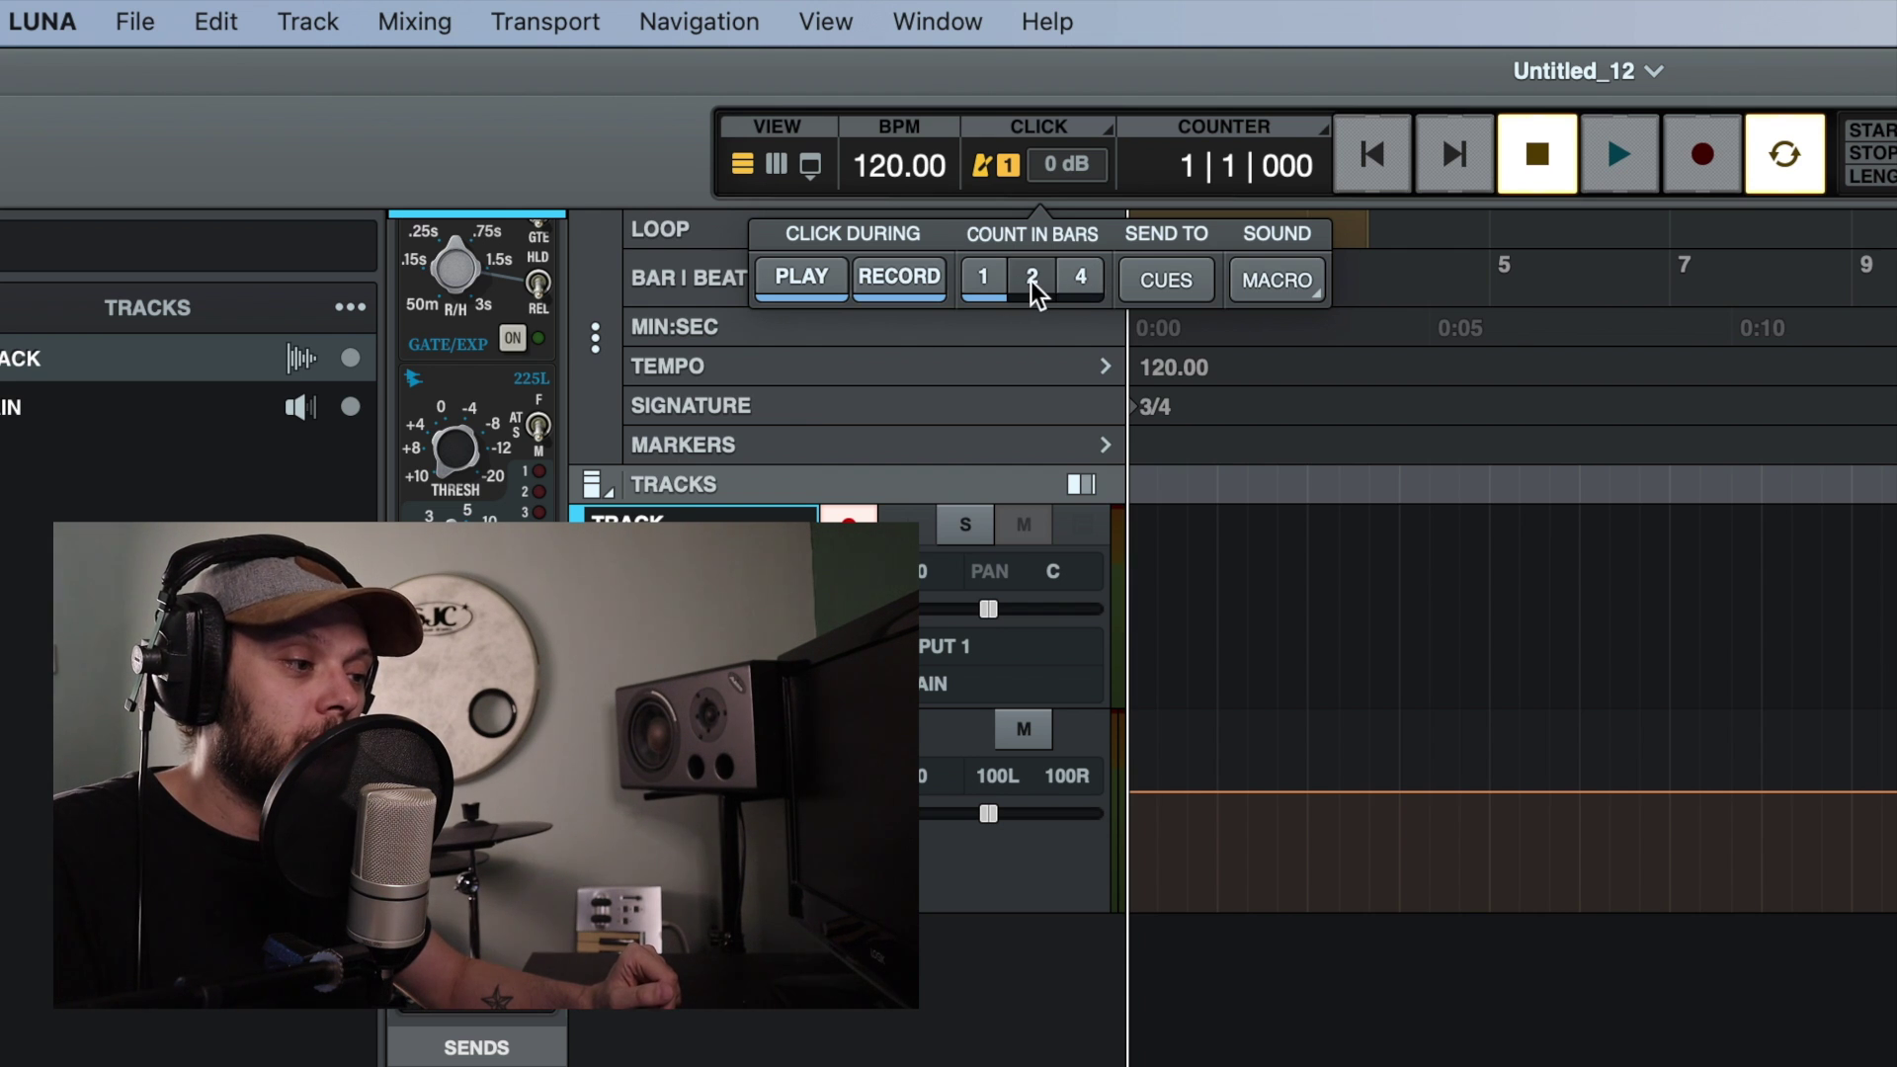
pyautogui.click(1075, 276)
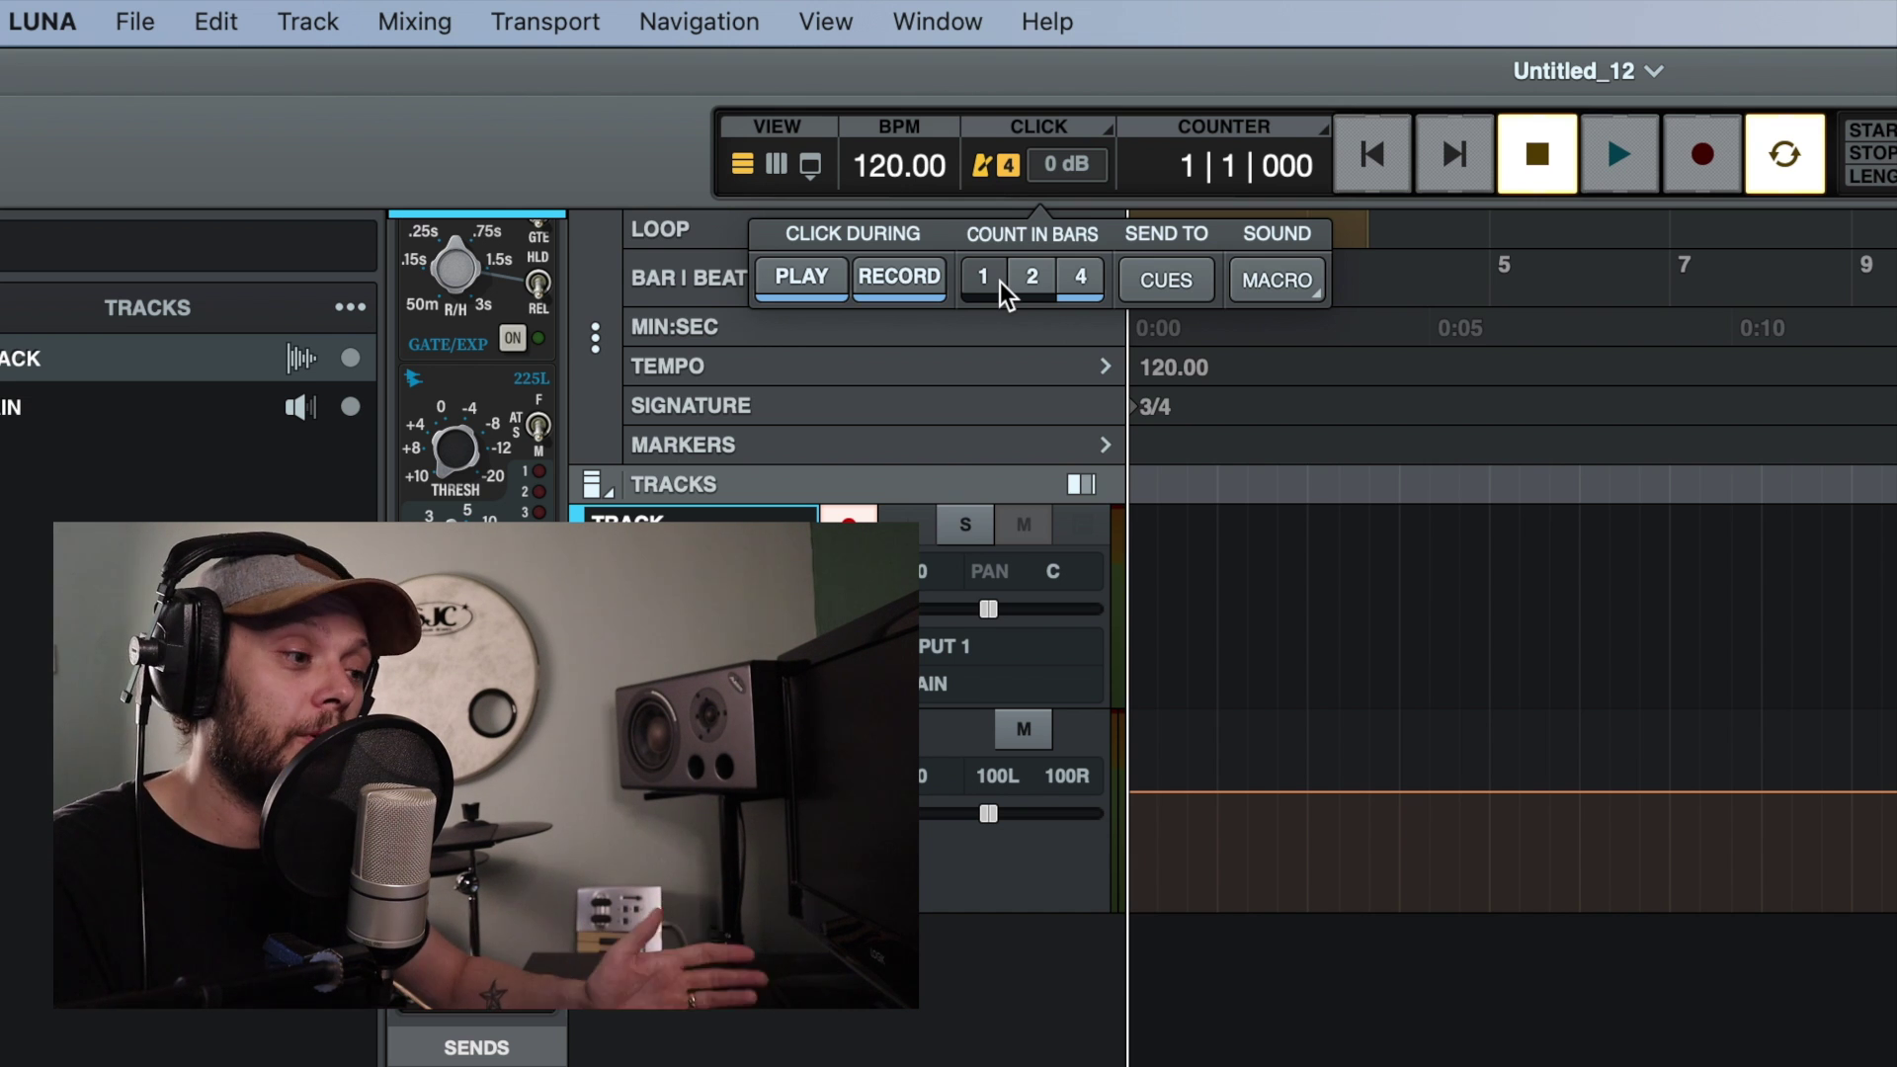
# Step: In CUES, raise the second cue click fader to -2.8 dB and set the main click to -8.8 dB
pyautogui.click(1185, 285)
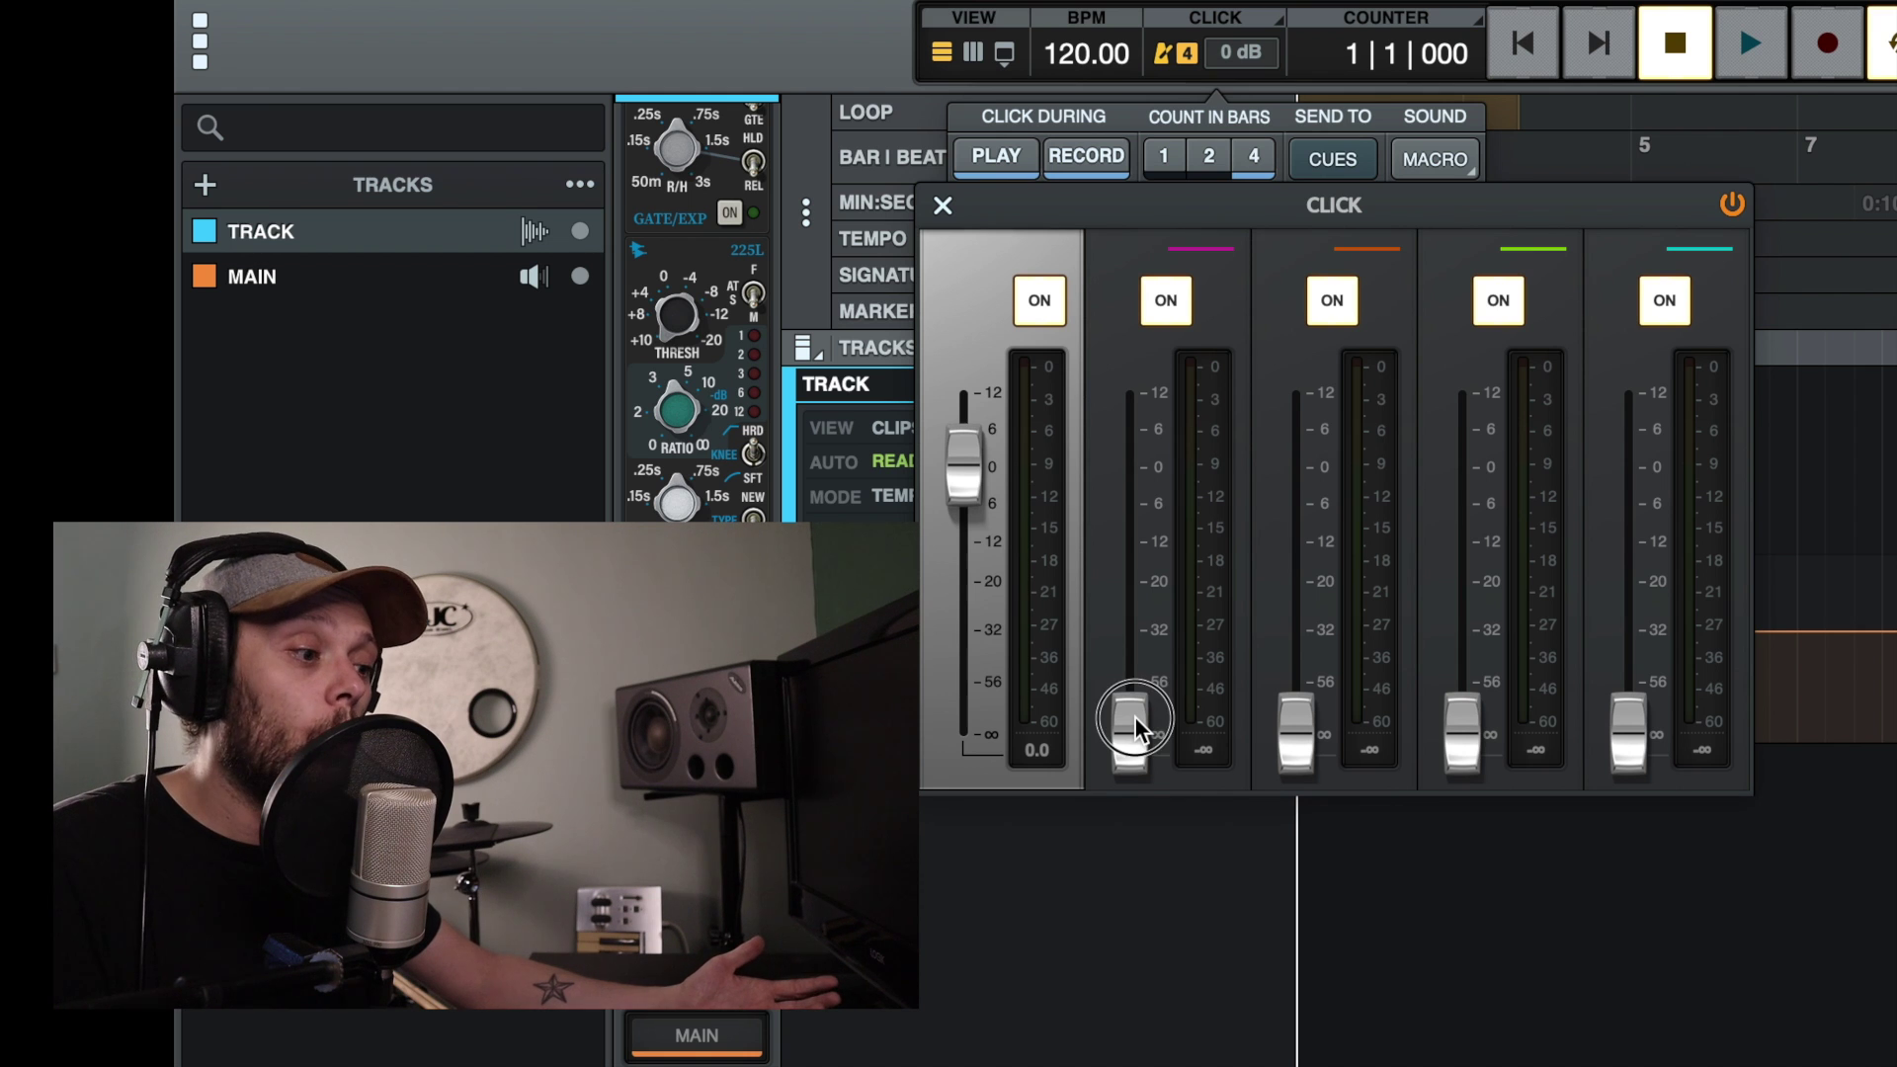
pyautogui.moveTo(1134, 719); pyautogui.dragTo(1146, 481)
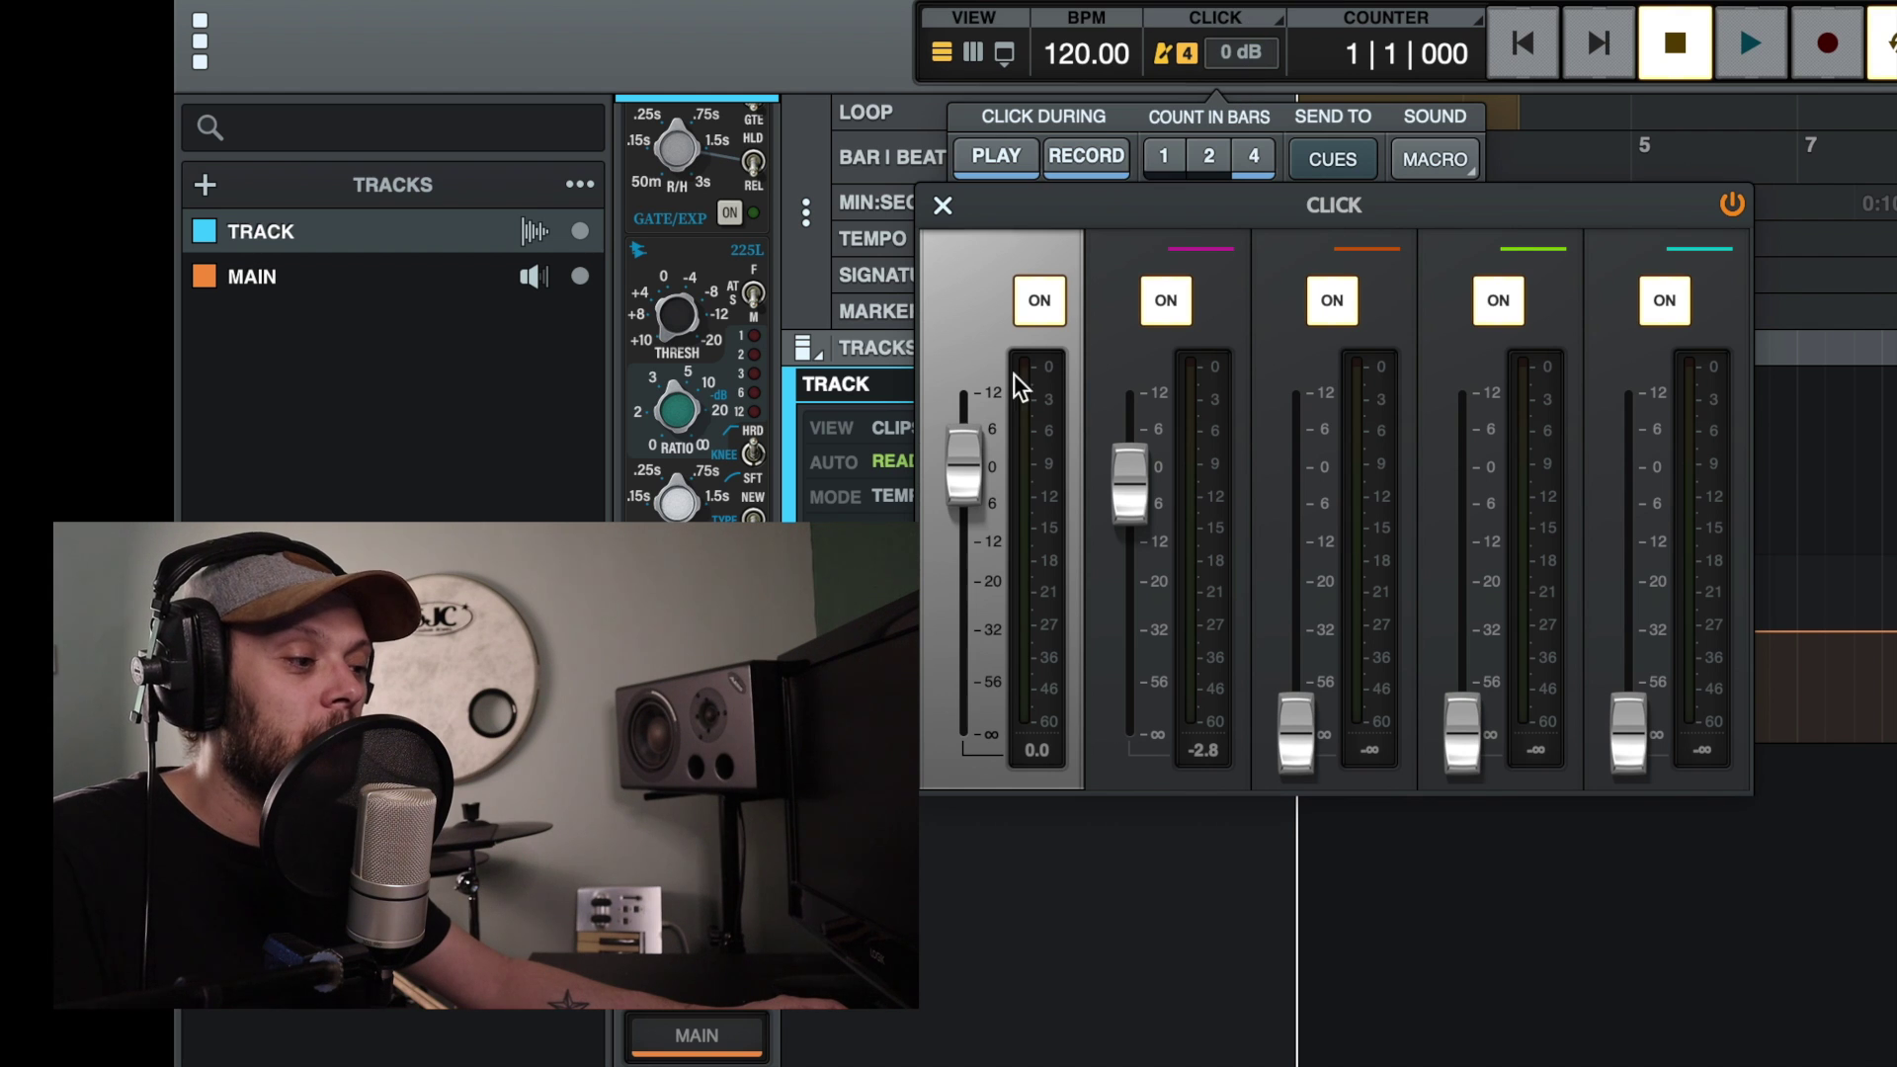
pyautogui.moveTo(960, 487); pyautogui.dragTo(961, 560)
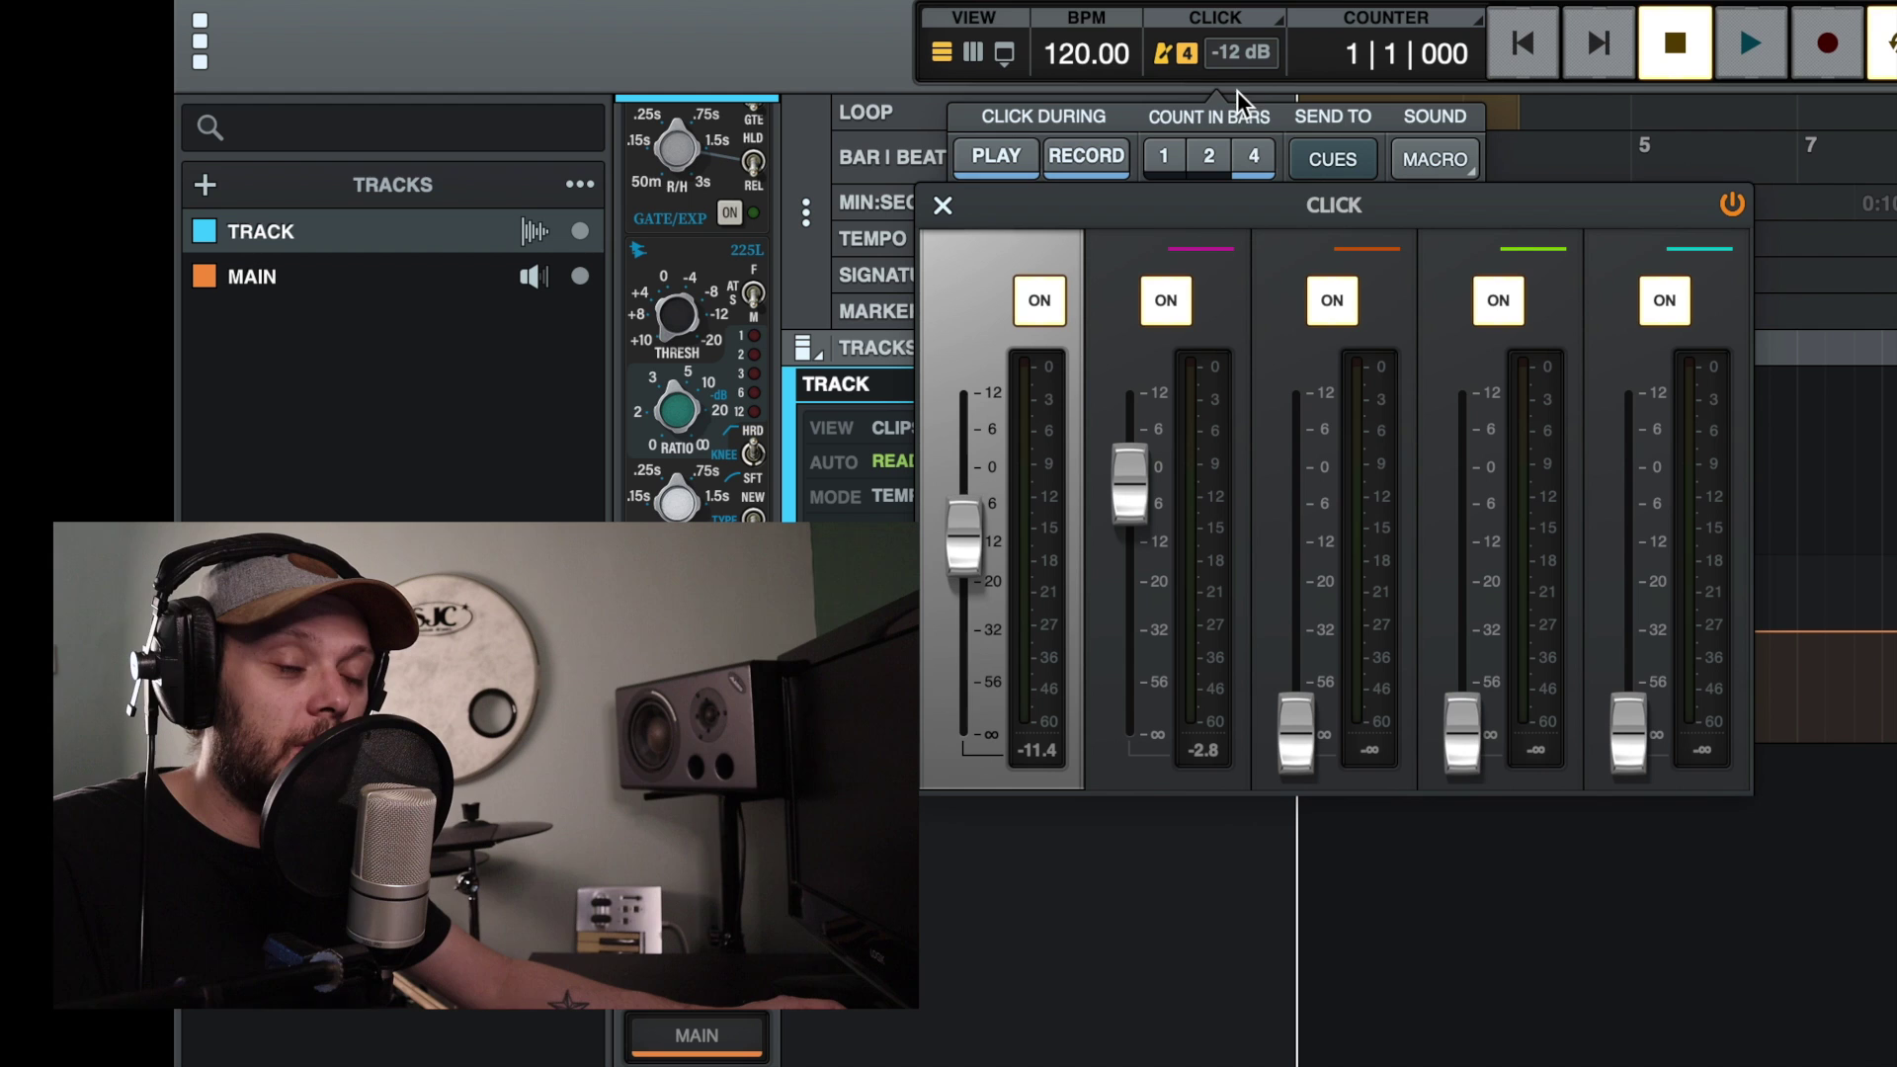
pyautogui.moveTo(1239, 54)
pyautogui.mouseDown()
pyautogui.moveTo(1241, 2)
pyautogui.moveTo(1235, 148)
pyautogui.moveTo(1237, 18)
pyautogui.mouseUp()
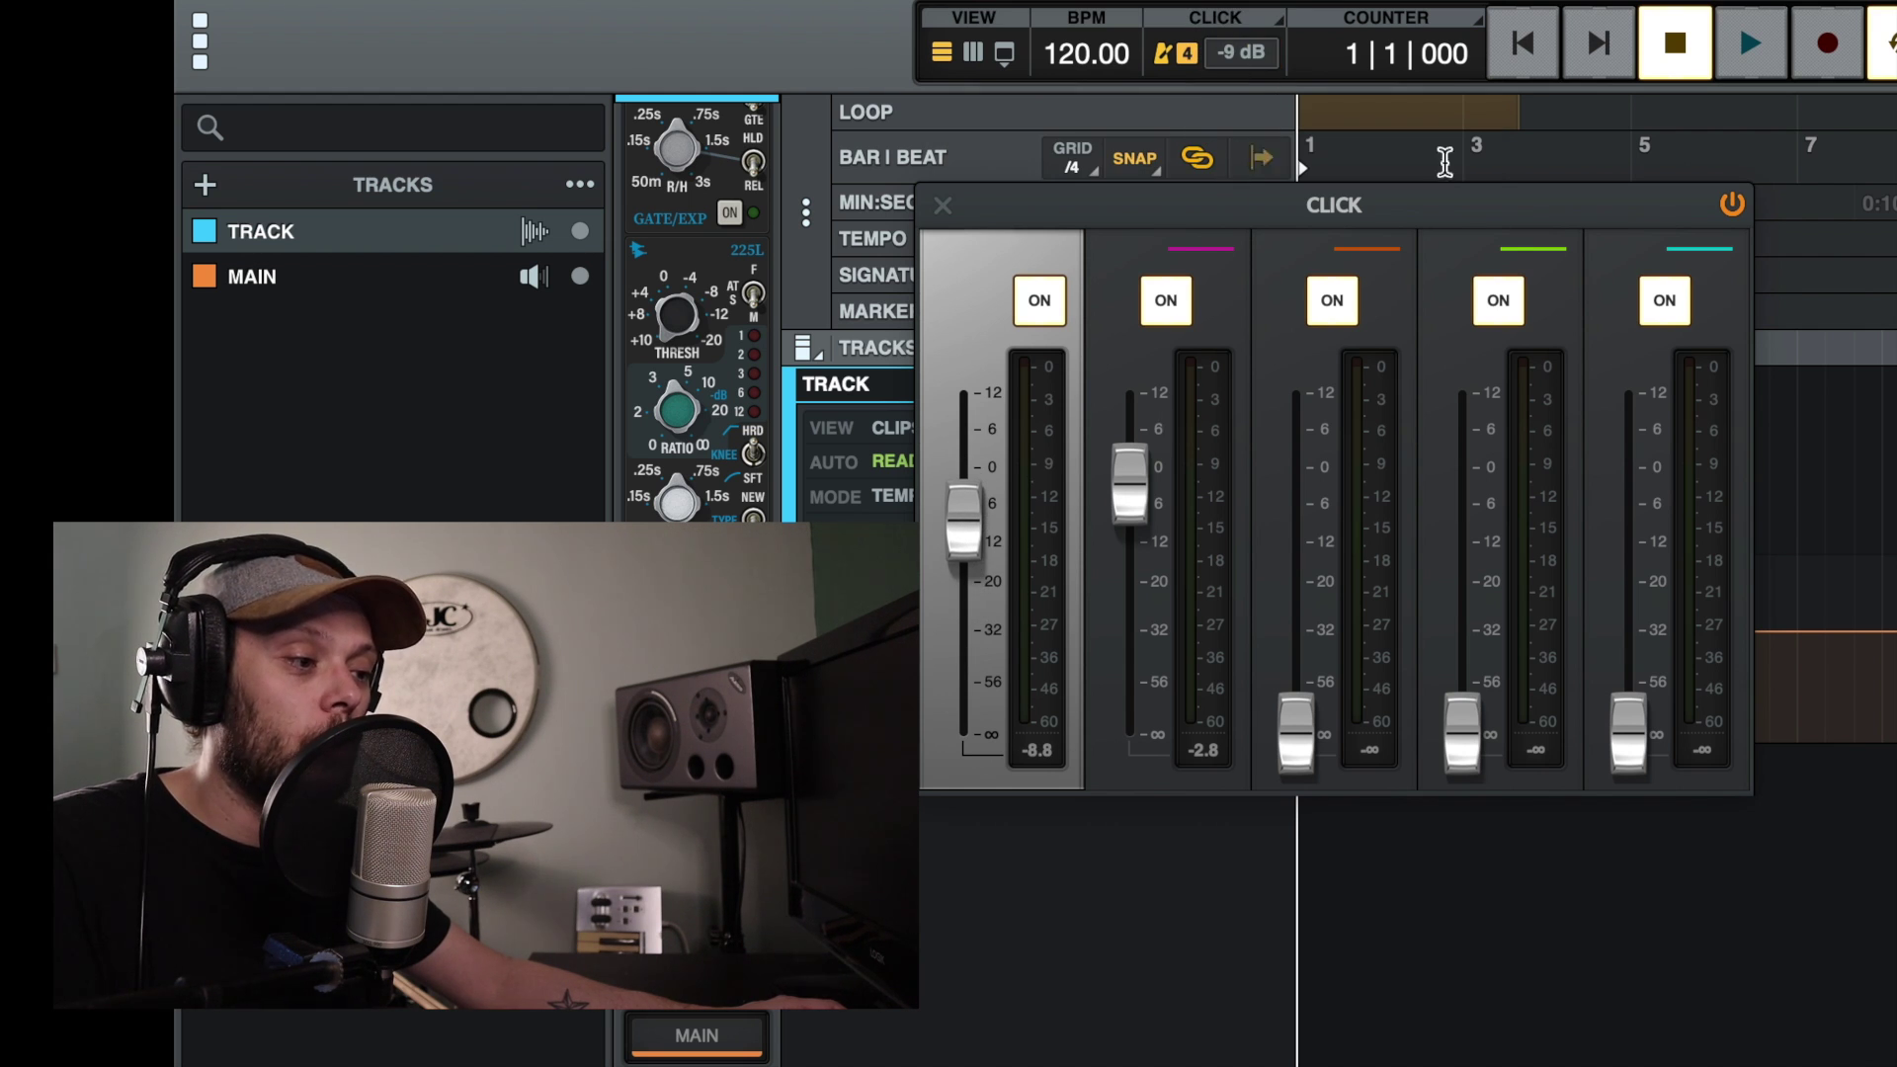
# Step: Close the cue-mix levels and audition the Egg click sound during playback
pyautogui.click(943, 206)
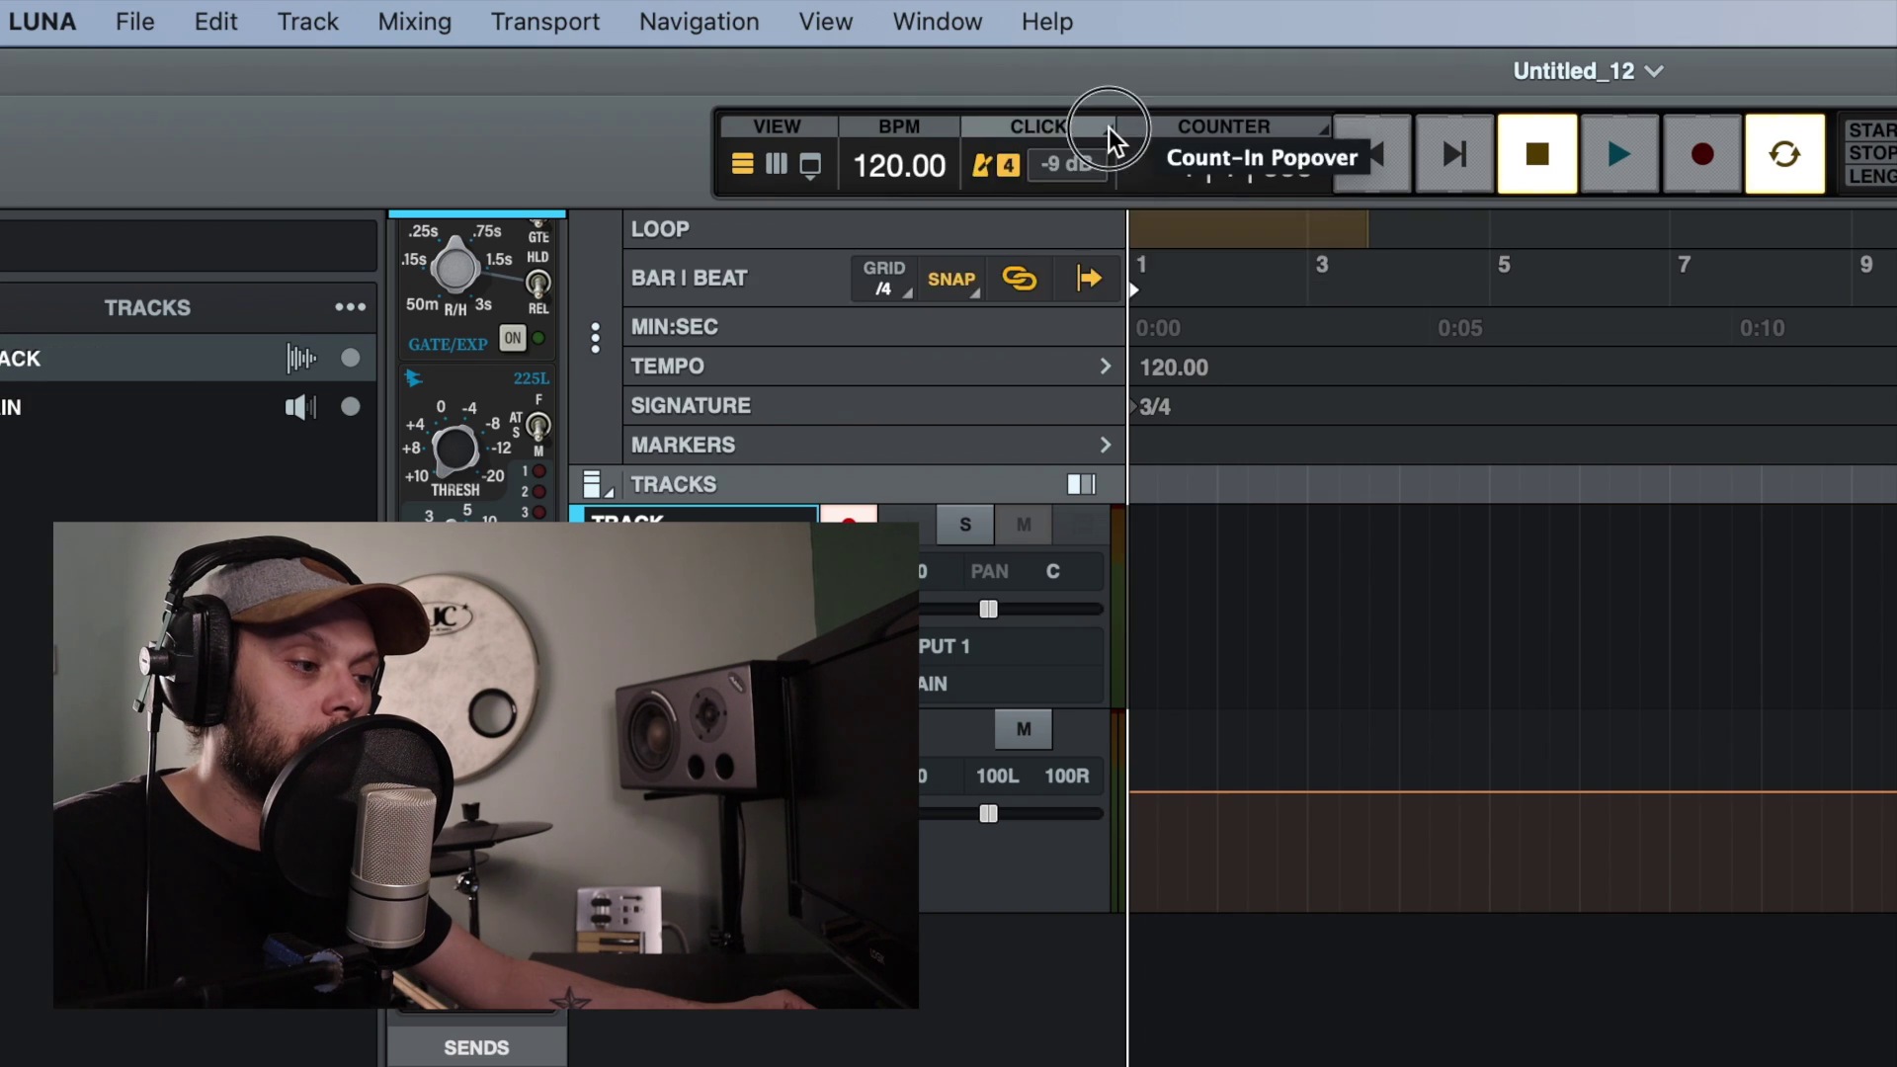
pyautogui.click(1280, 19)
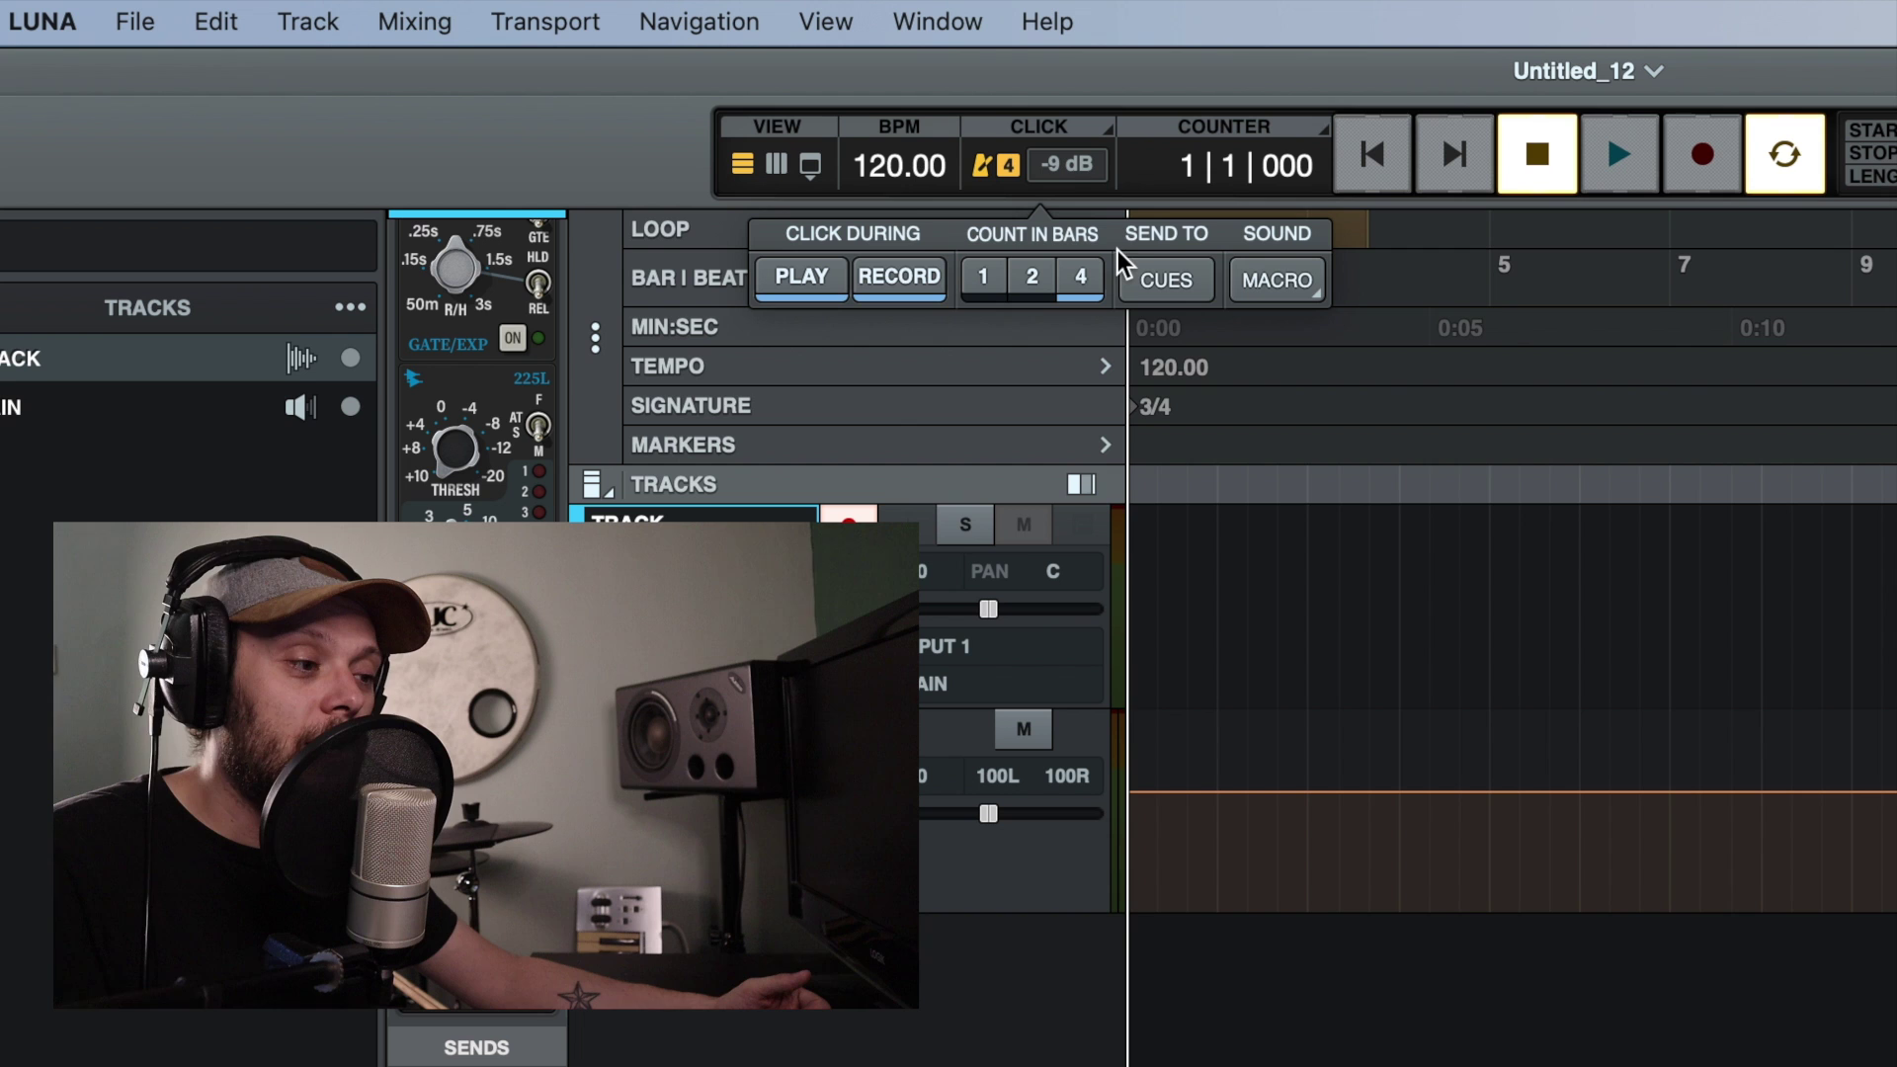
pyautogui.click(1298, 280)
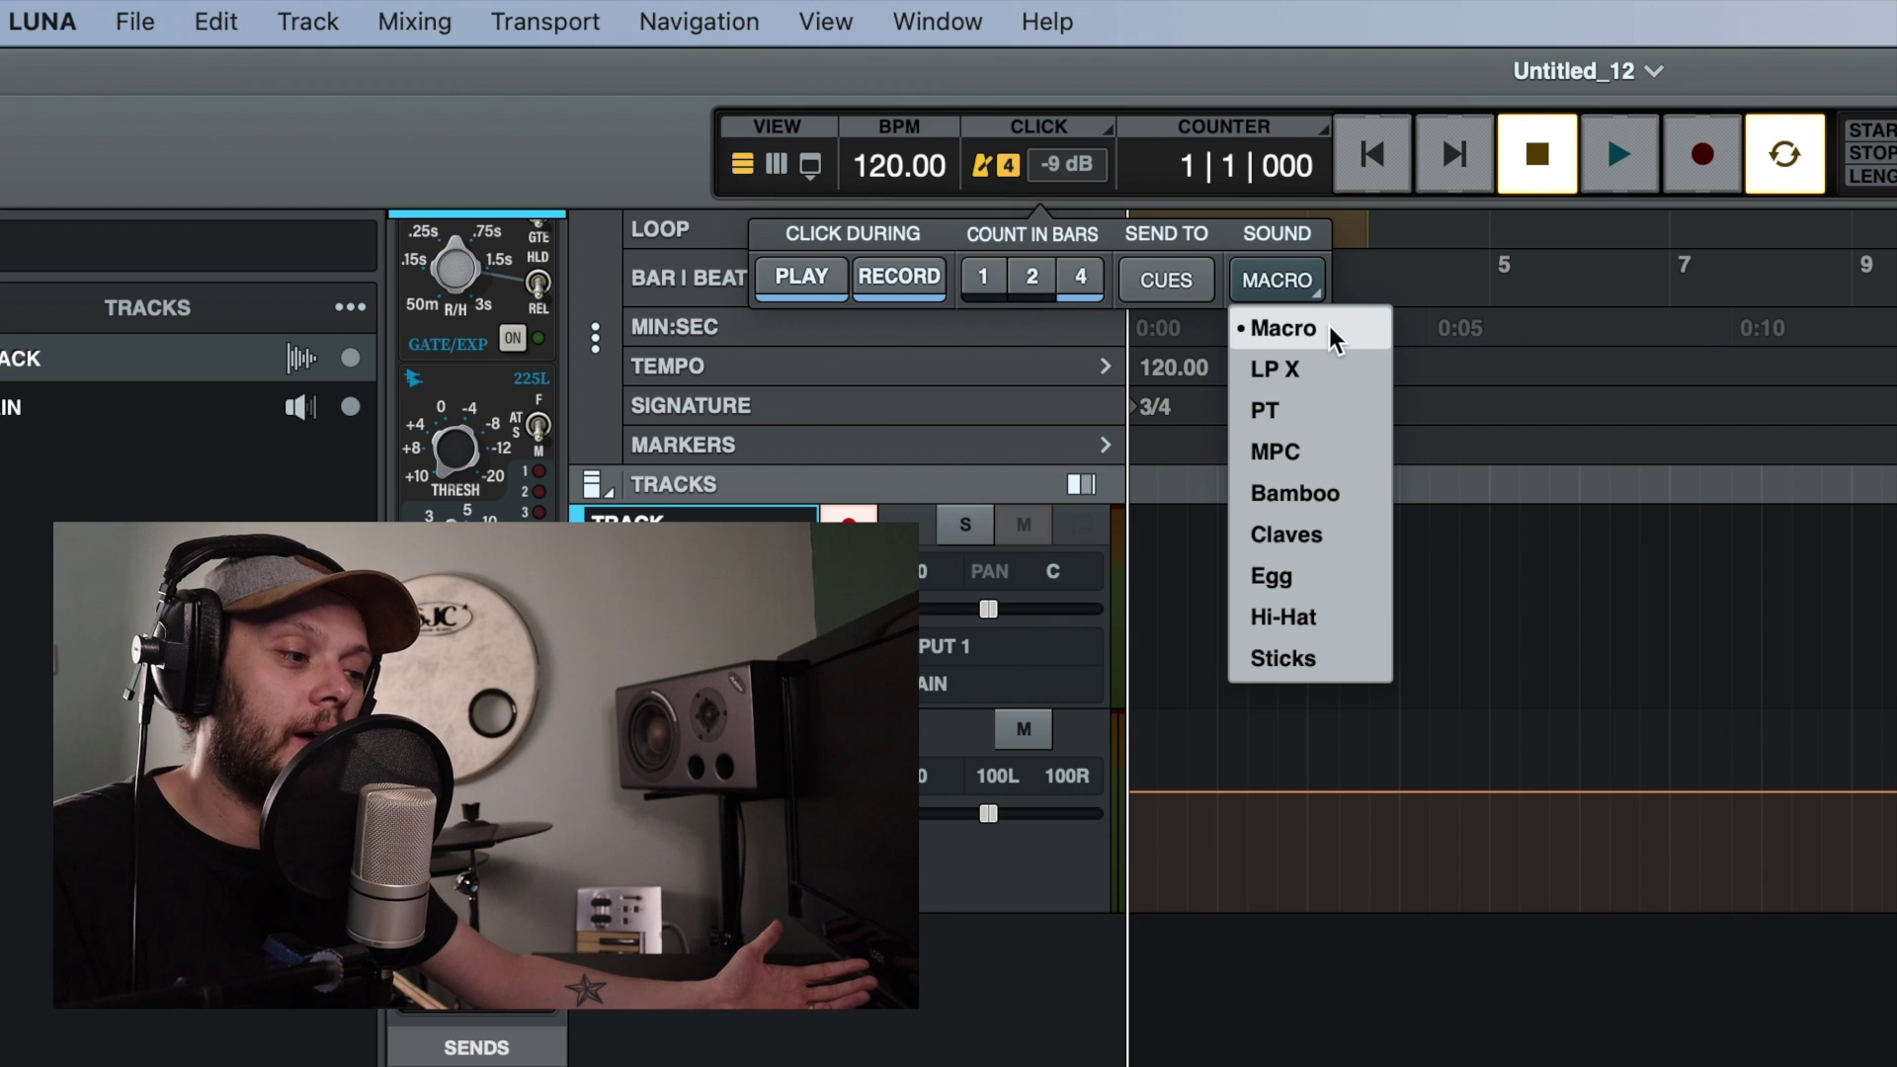
pyautogui.click(1330, 569)
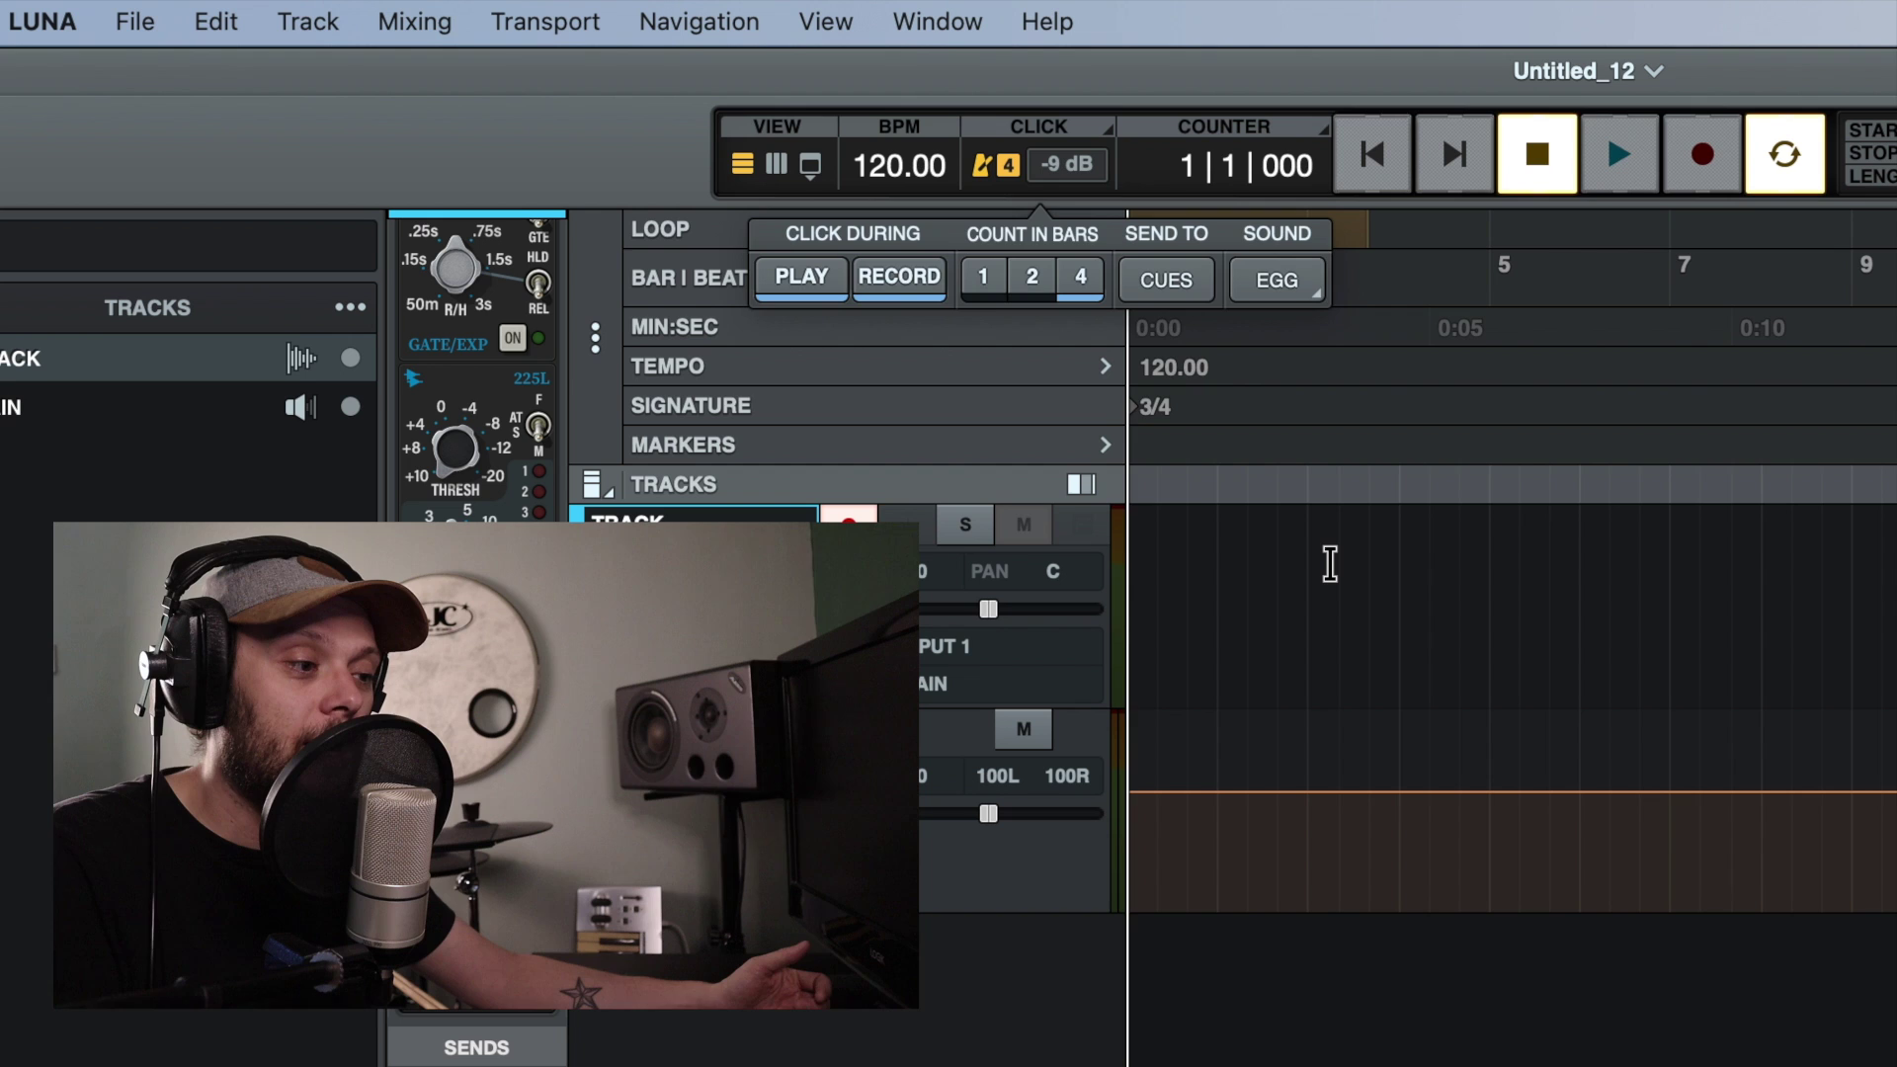
pyautogui.press('space')
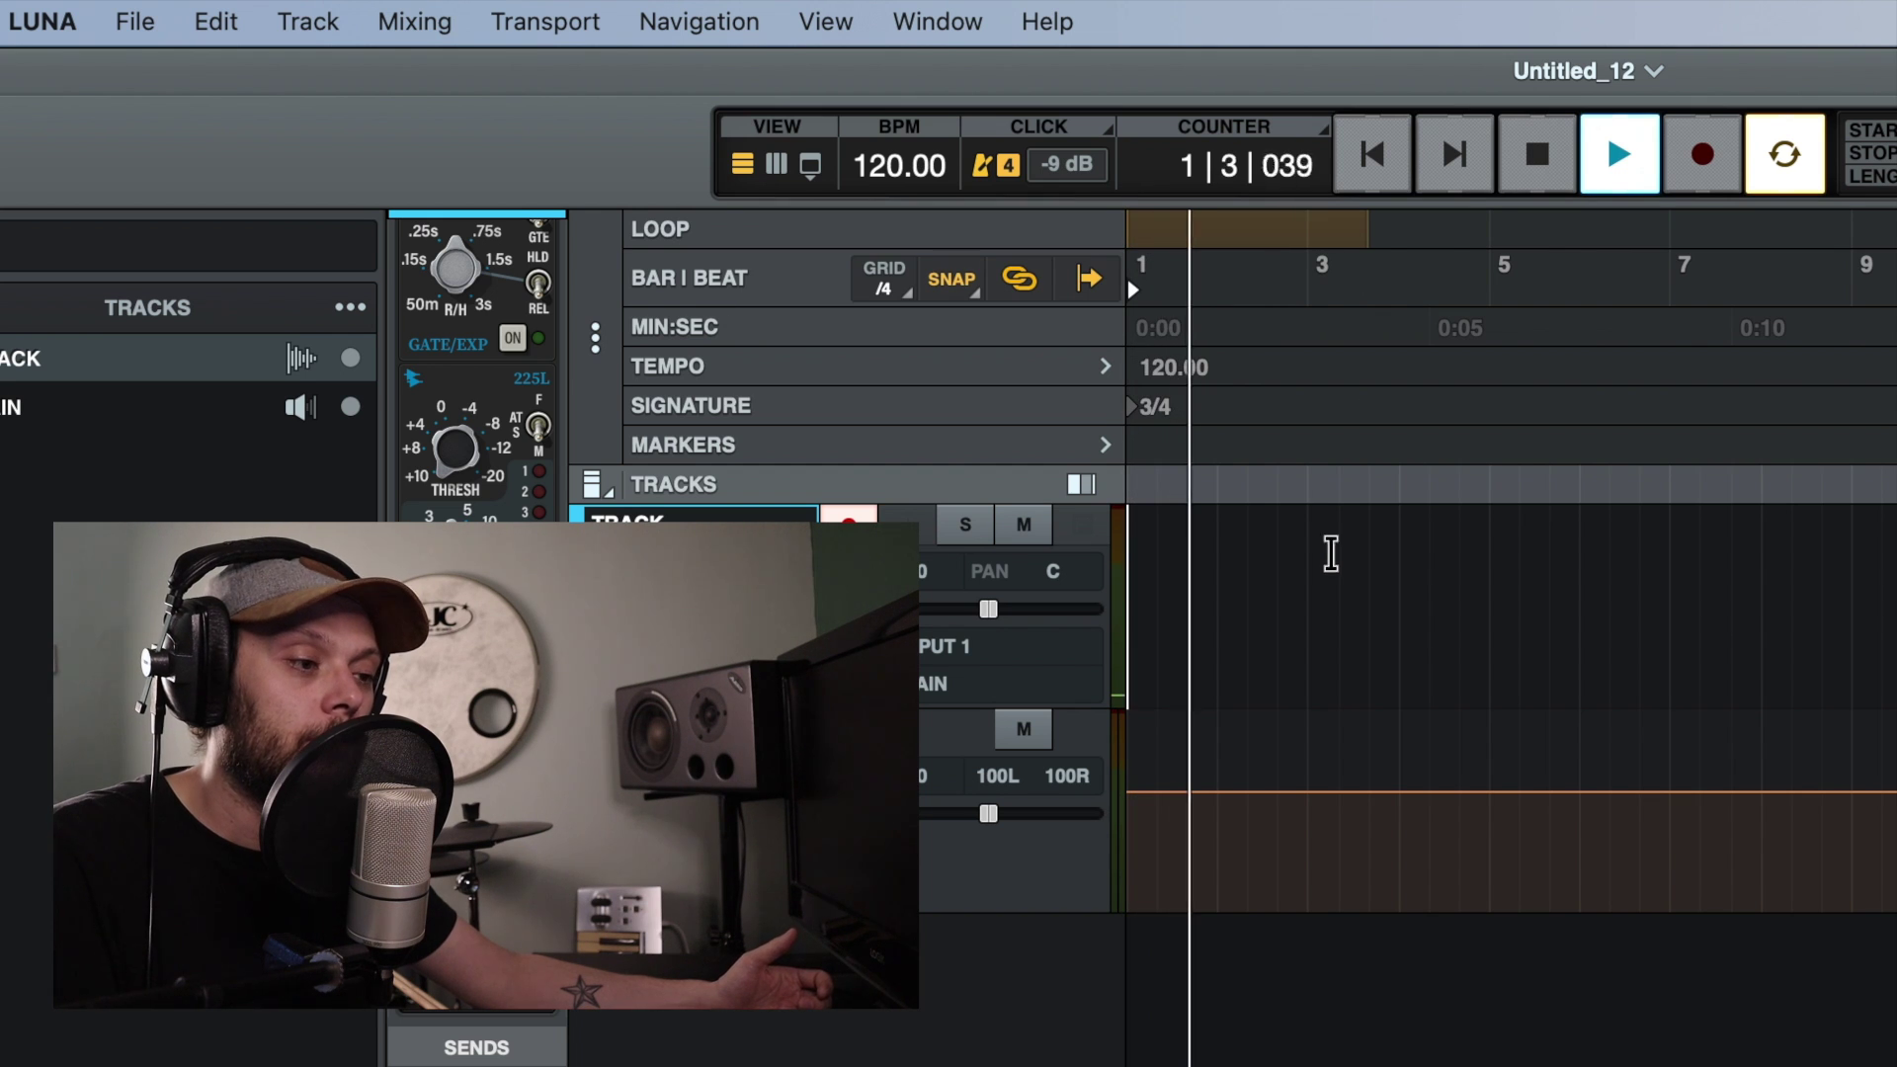
pyautogui.click(1543, 163)
# Step: Audition the Hi-Hat click sound during playback, then reset the click level to 0 dB
pyautogui.click(1106, 129)
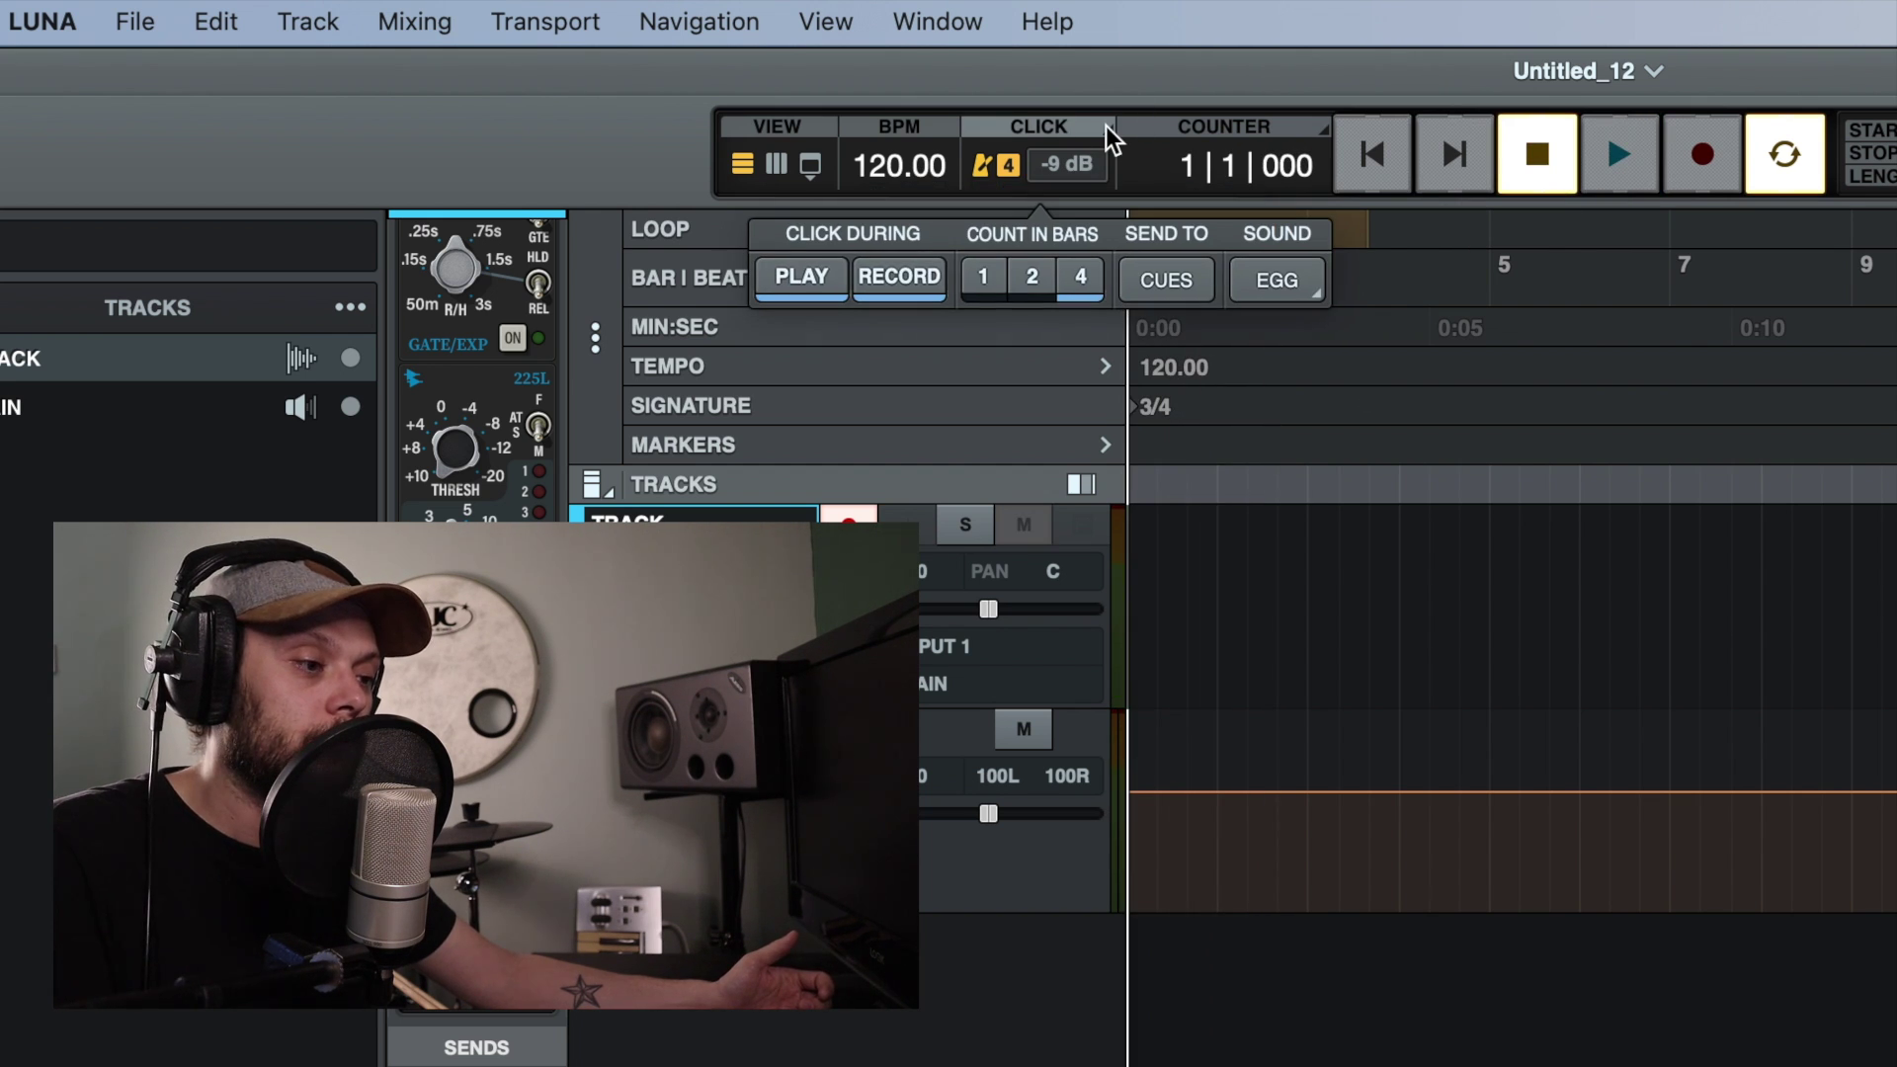
pyautogui.click(1281, 280)
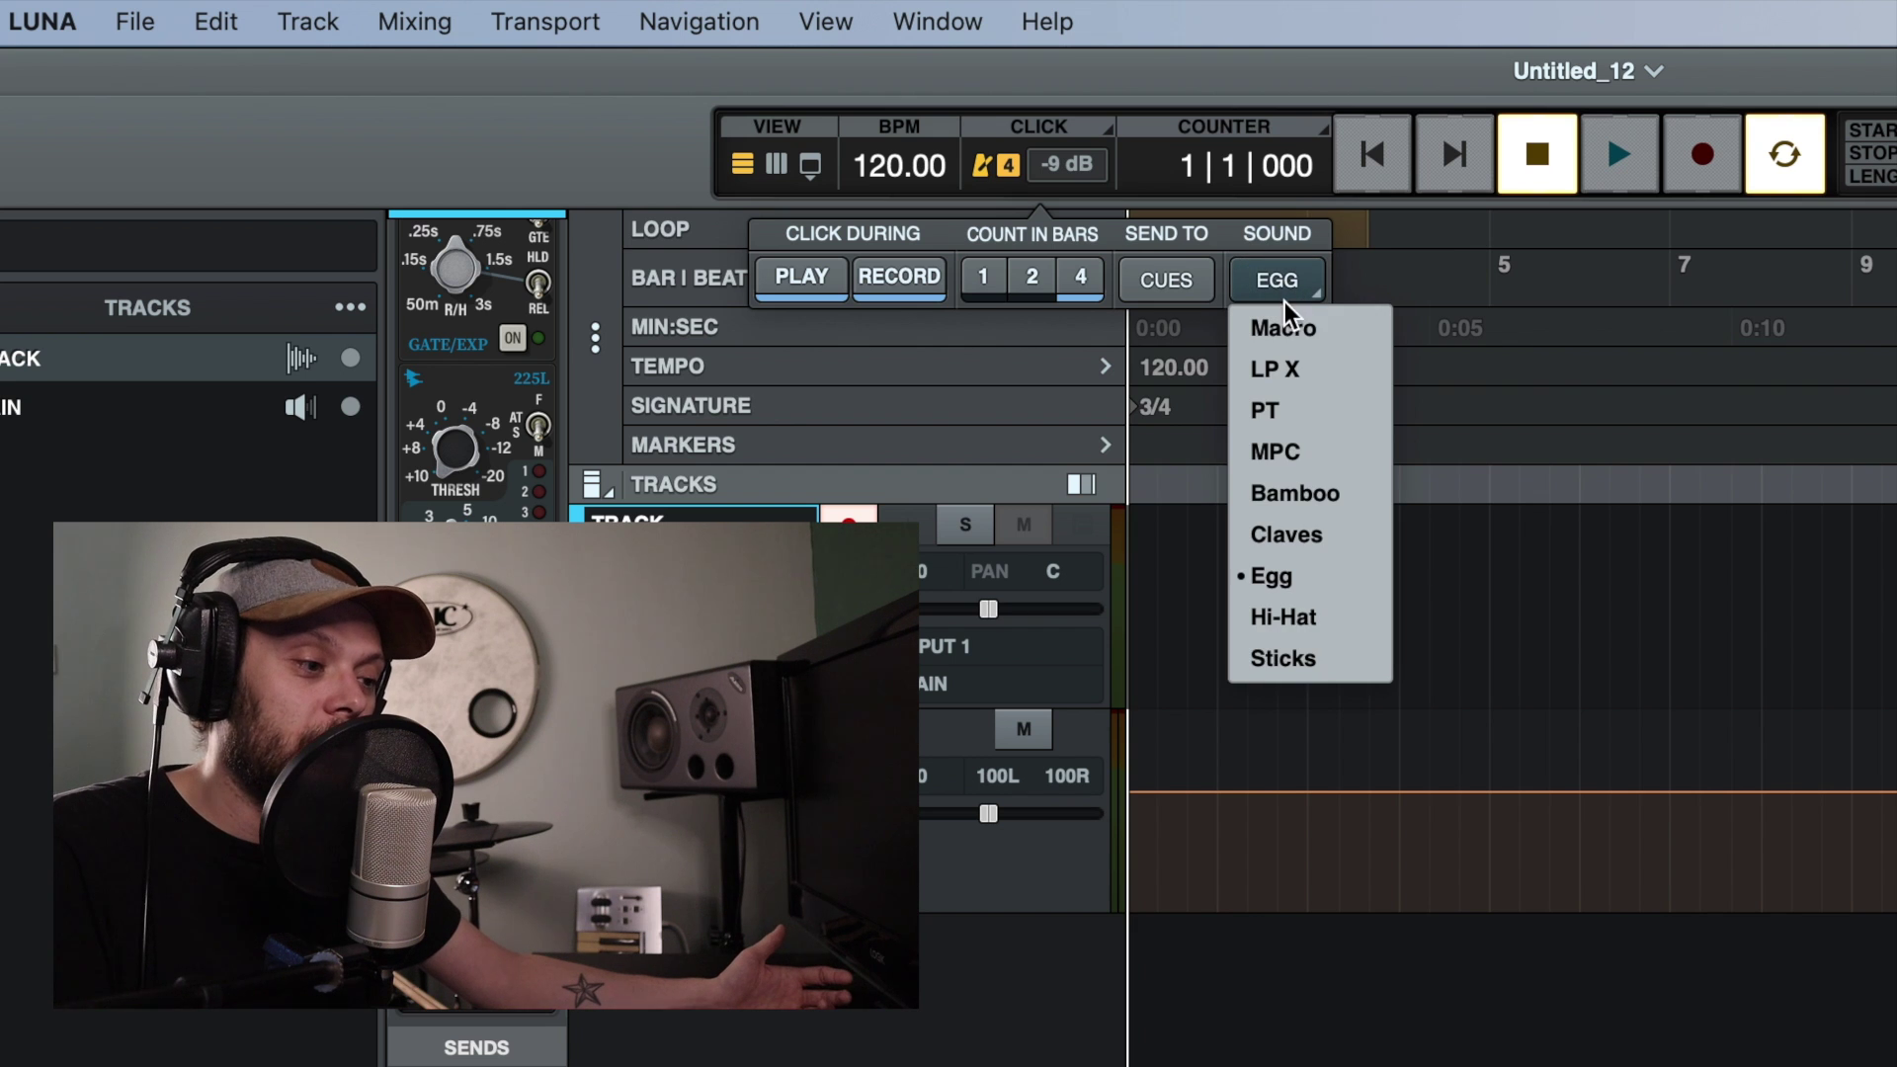
pyautogui.click(1326, 622)
pyautogui.press('space')
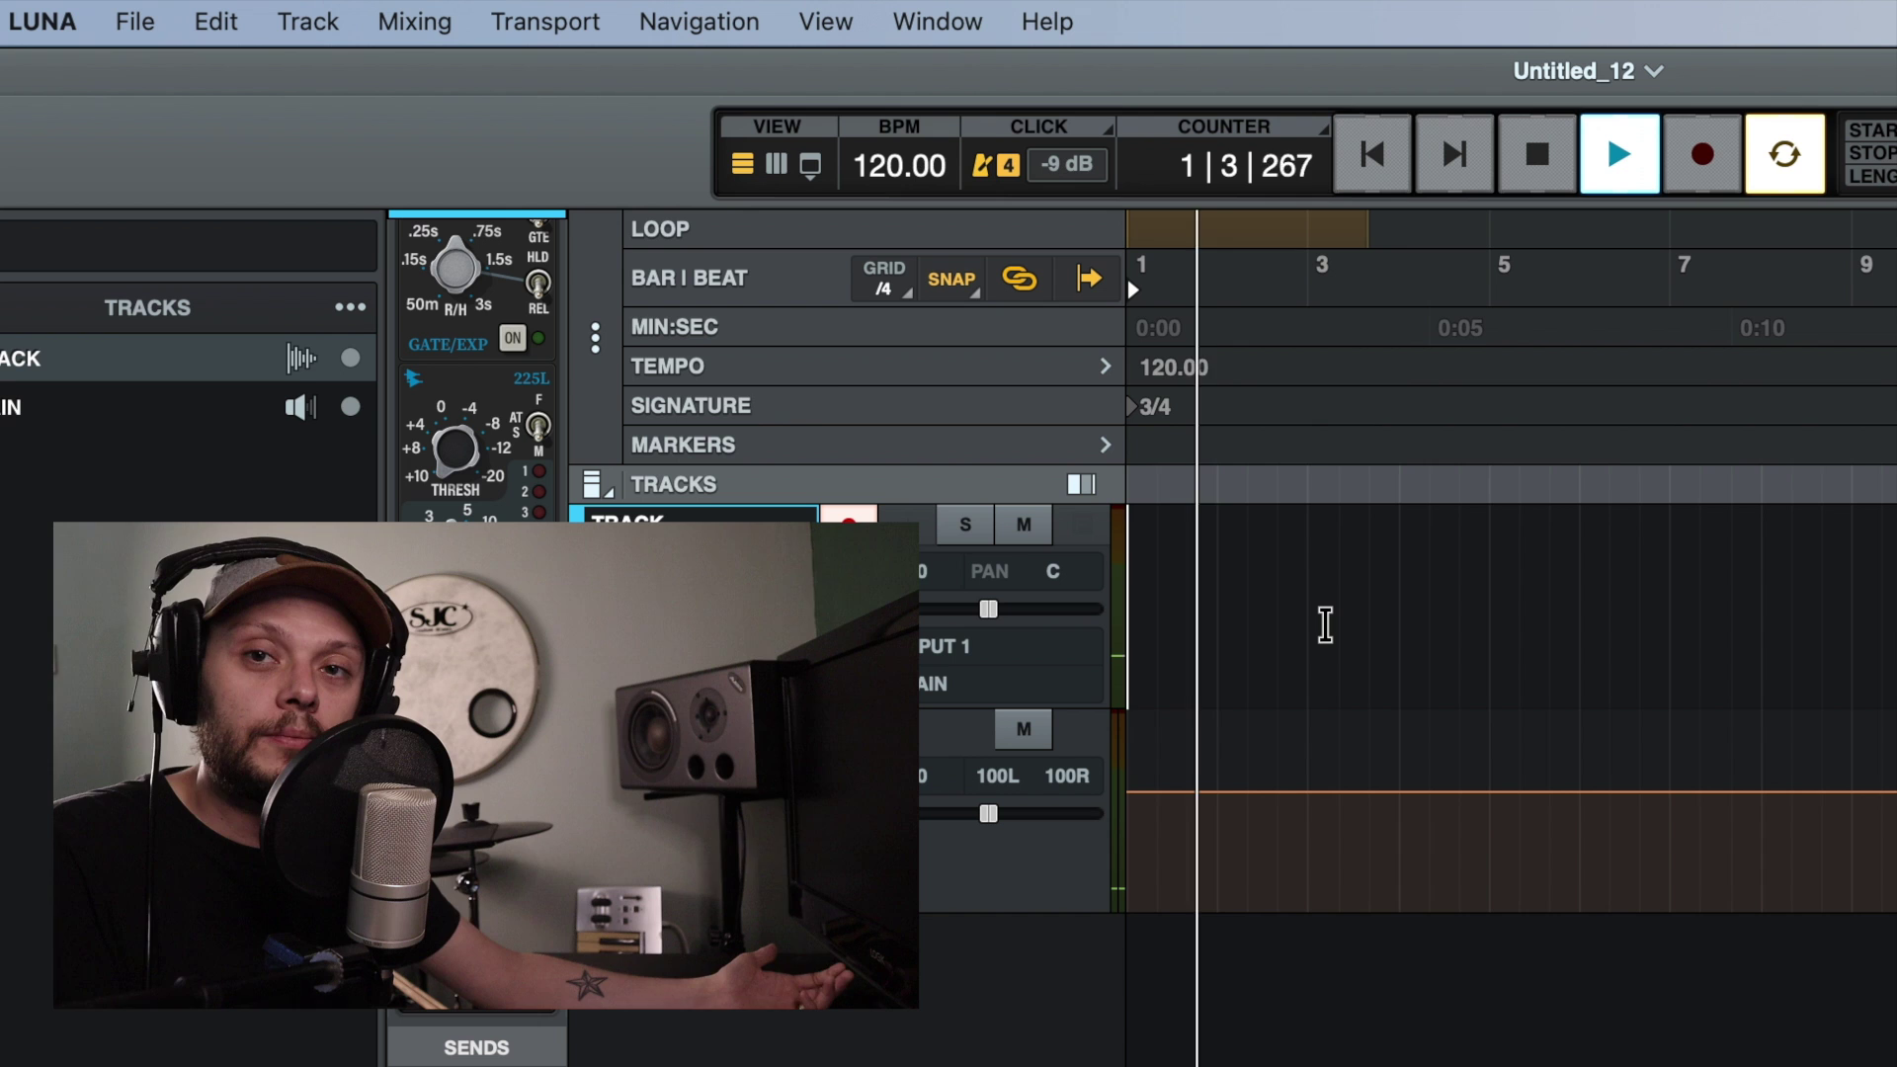
pyautogui.press('space')
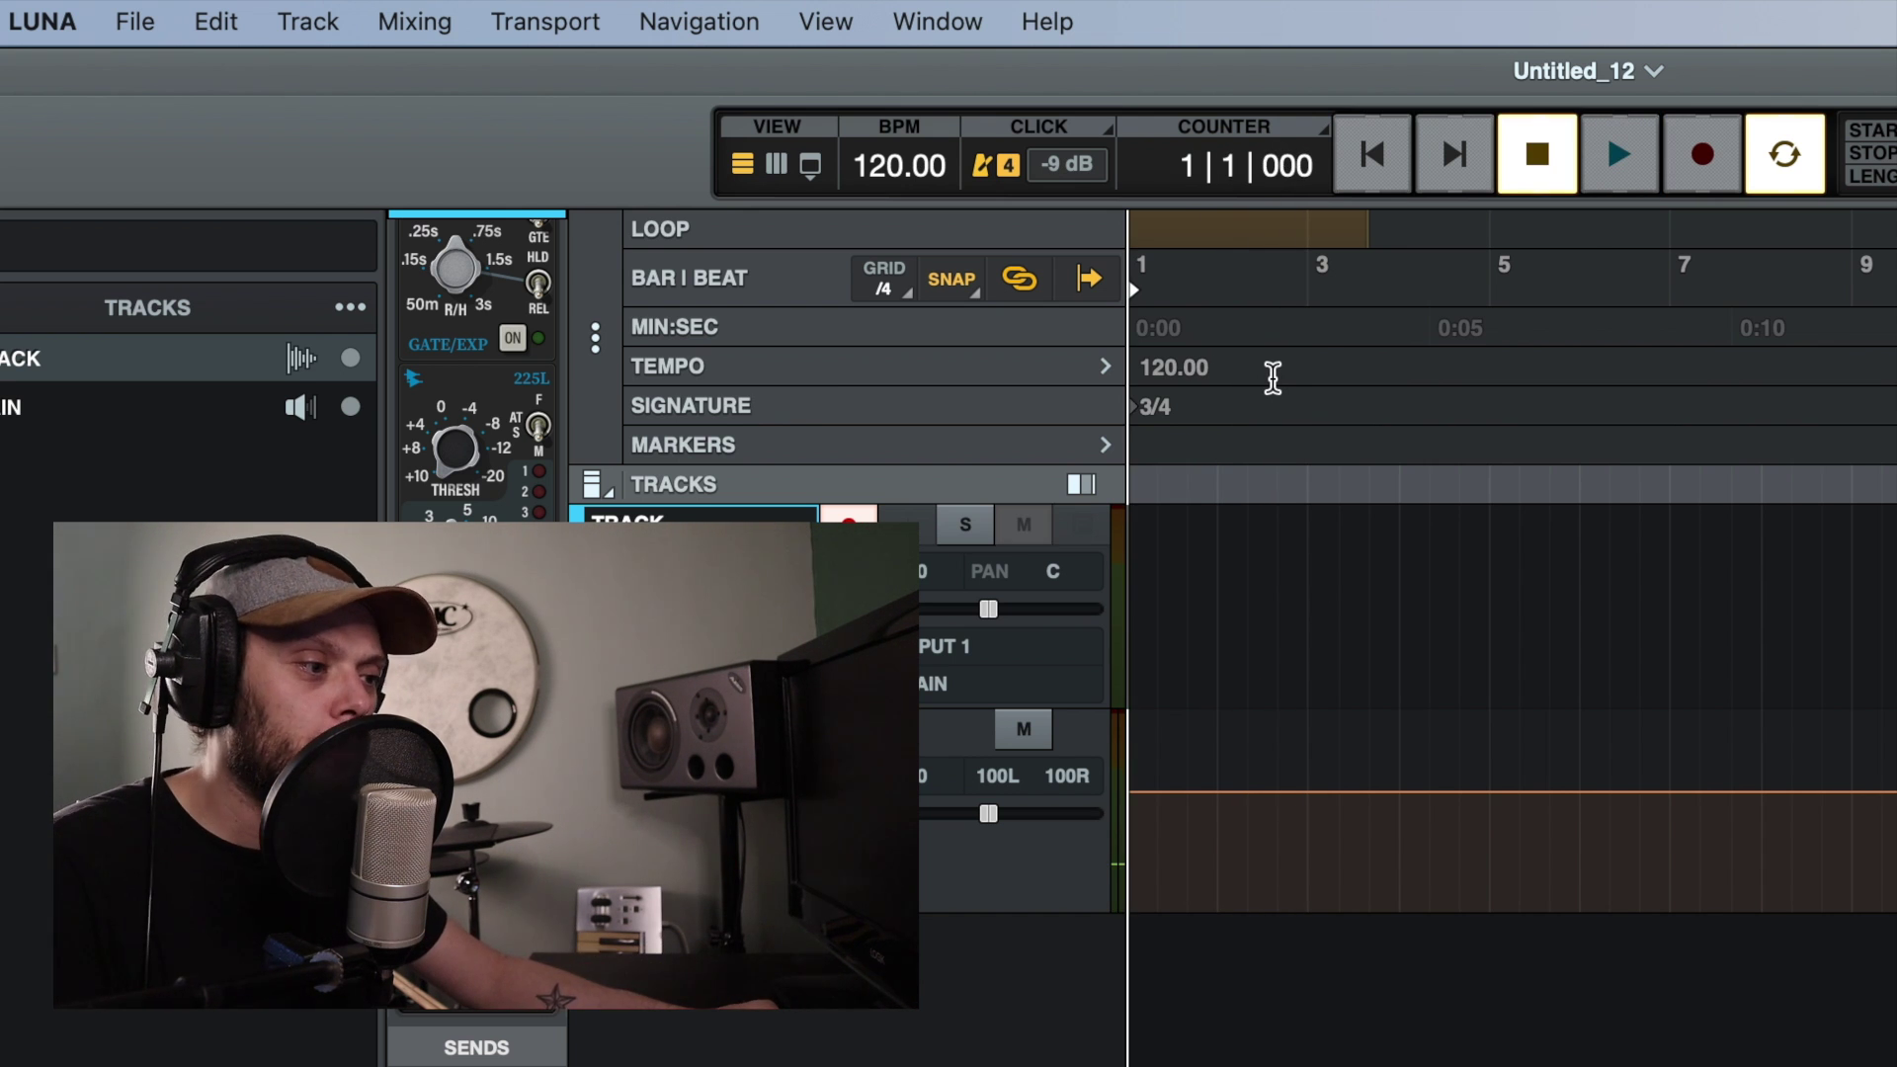
pyautogui.moveTo(1073, 168); pyautogui.dragTo(1134, 73)
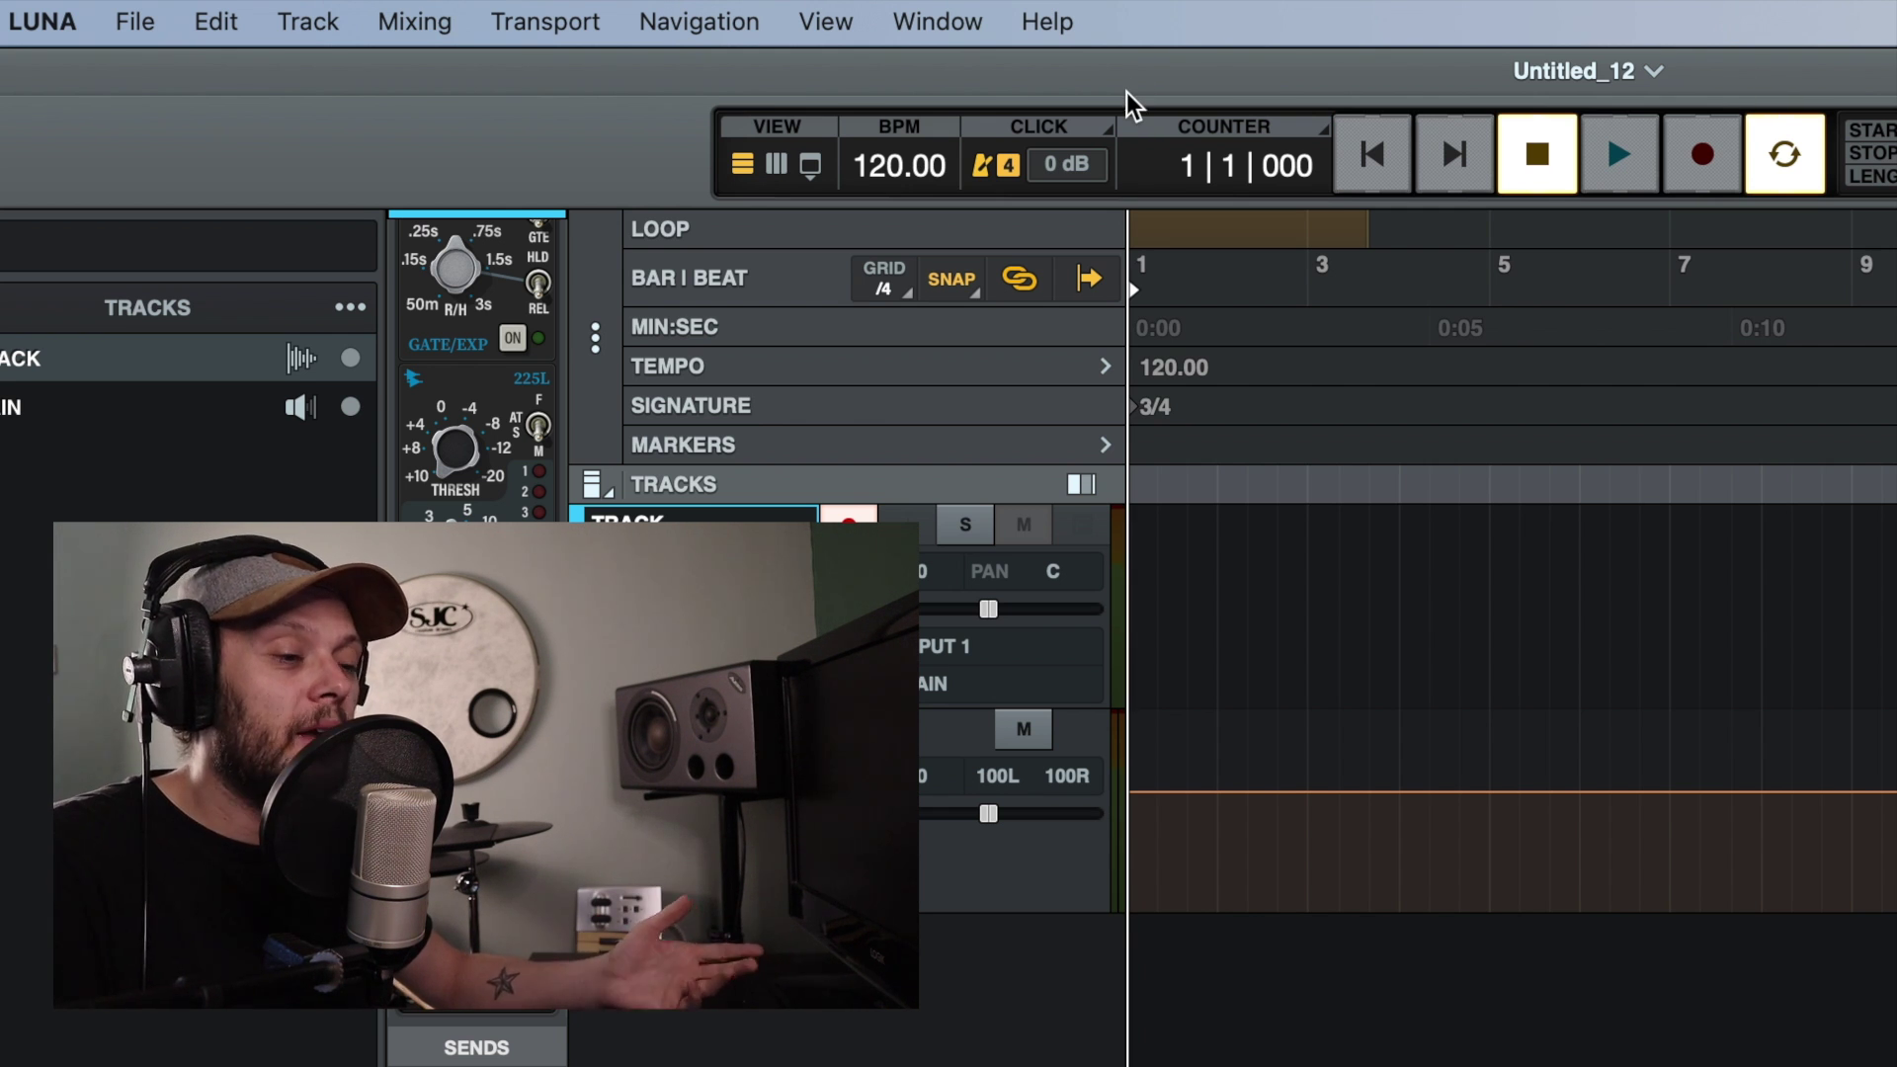
pyautogui.click(1100, 116)
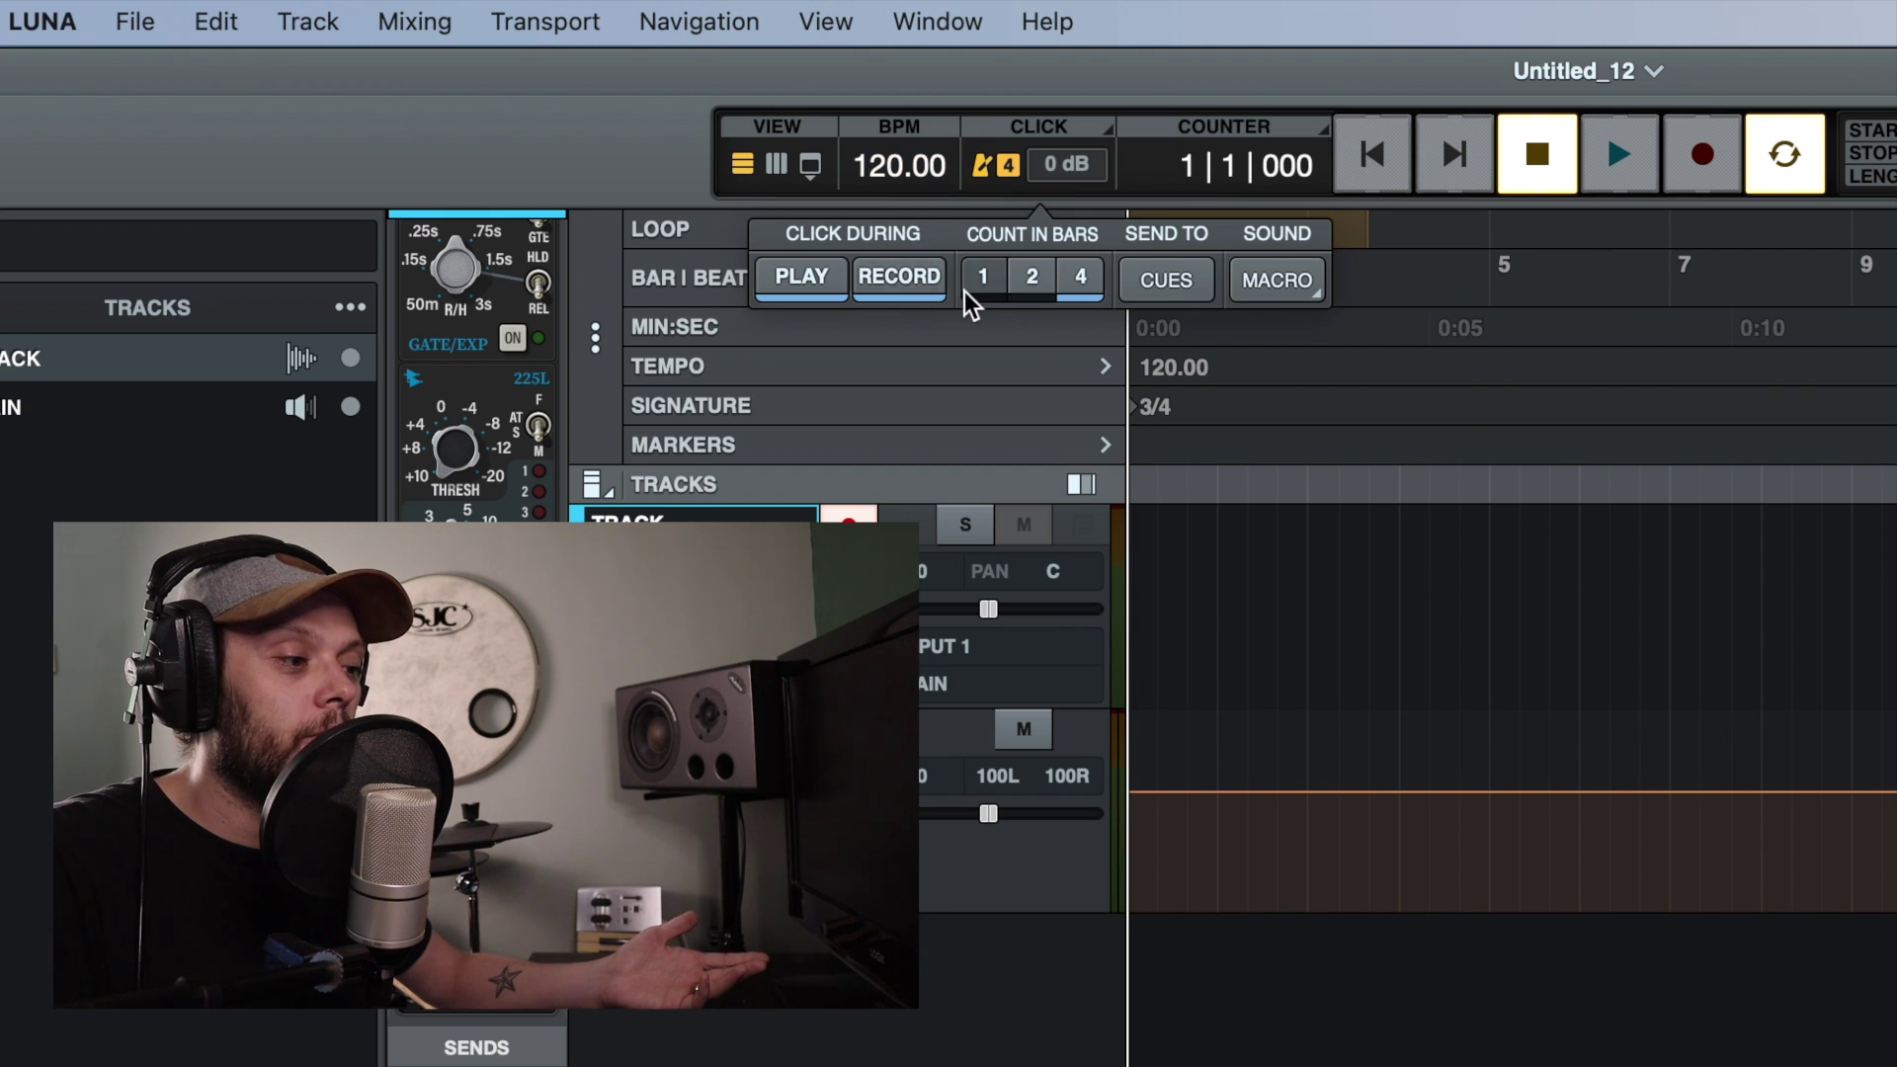
# Step: Turn off the click during PLAY, set Count In Bars to 2, and choose the Bamboo sound
pyautogui.click(812, 282)
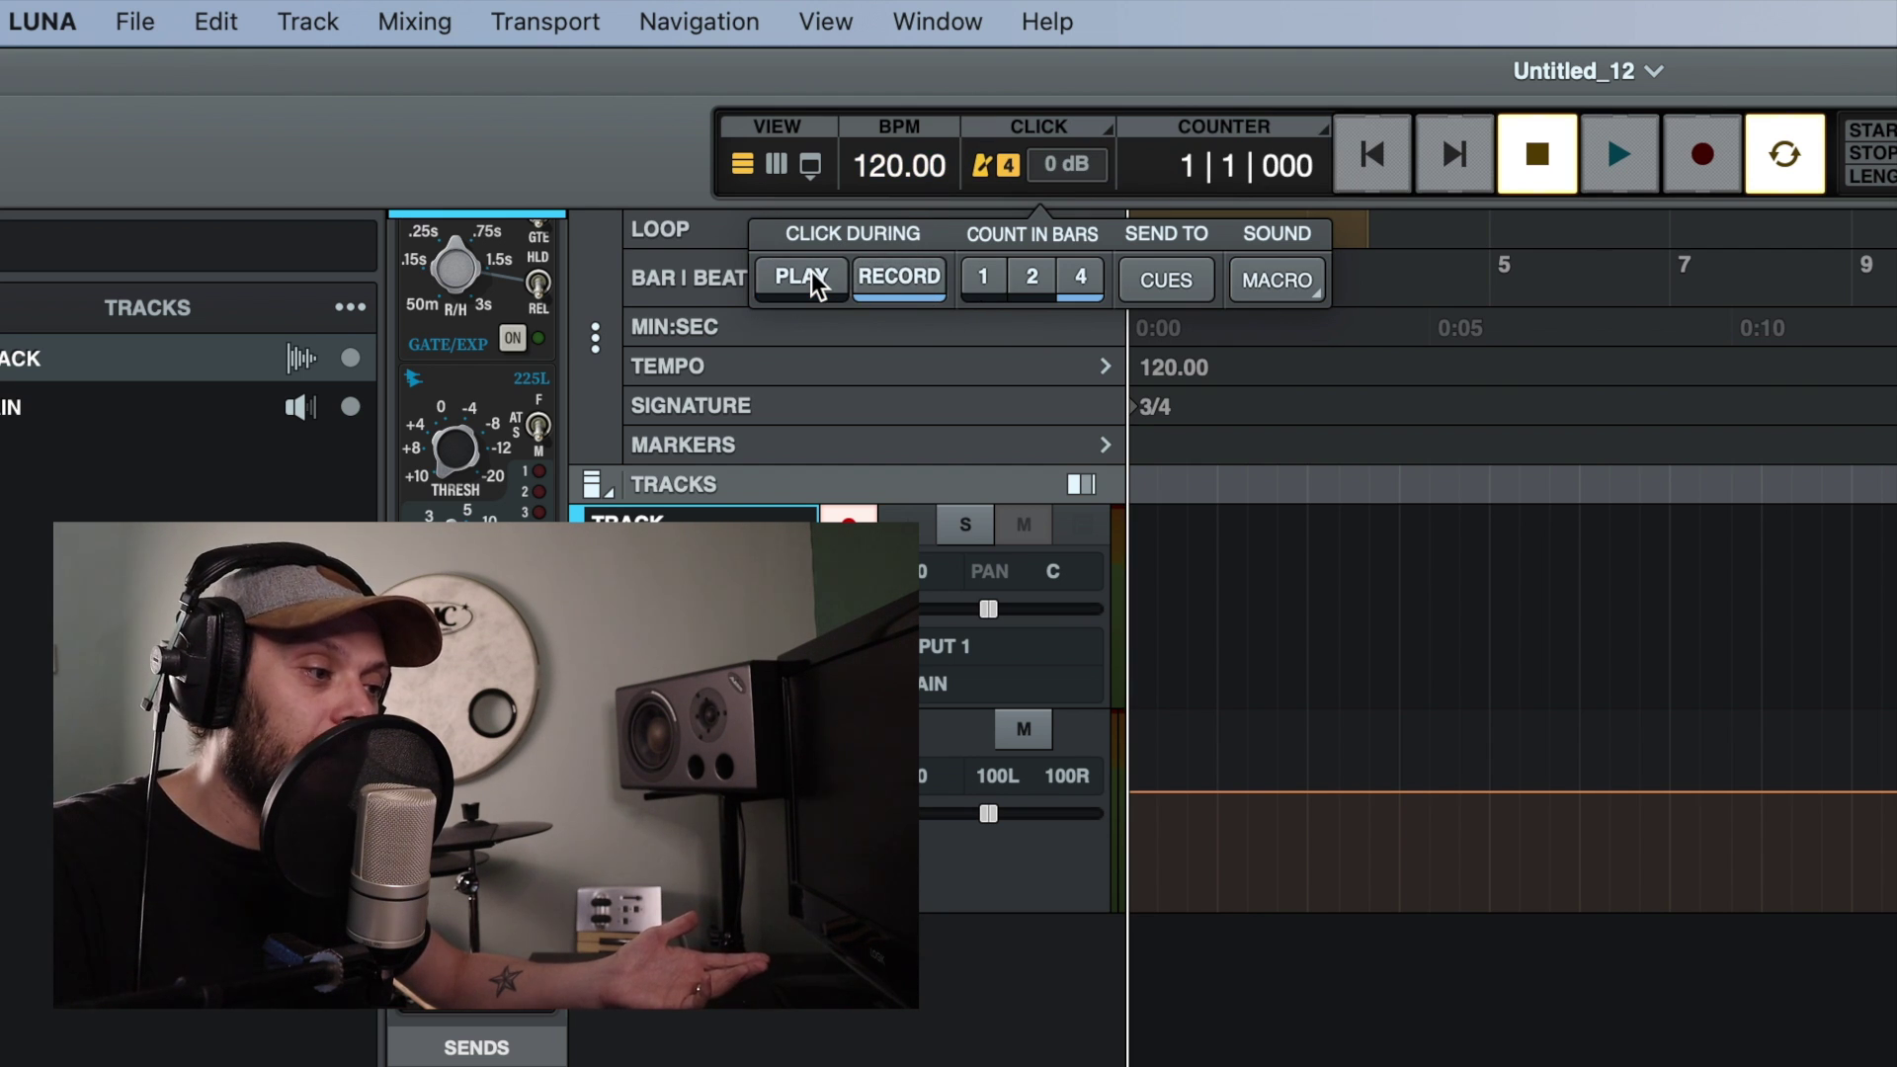
pyautogui.click(1031, 280)
pyautogui.click(1284, 280)
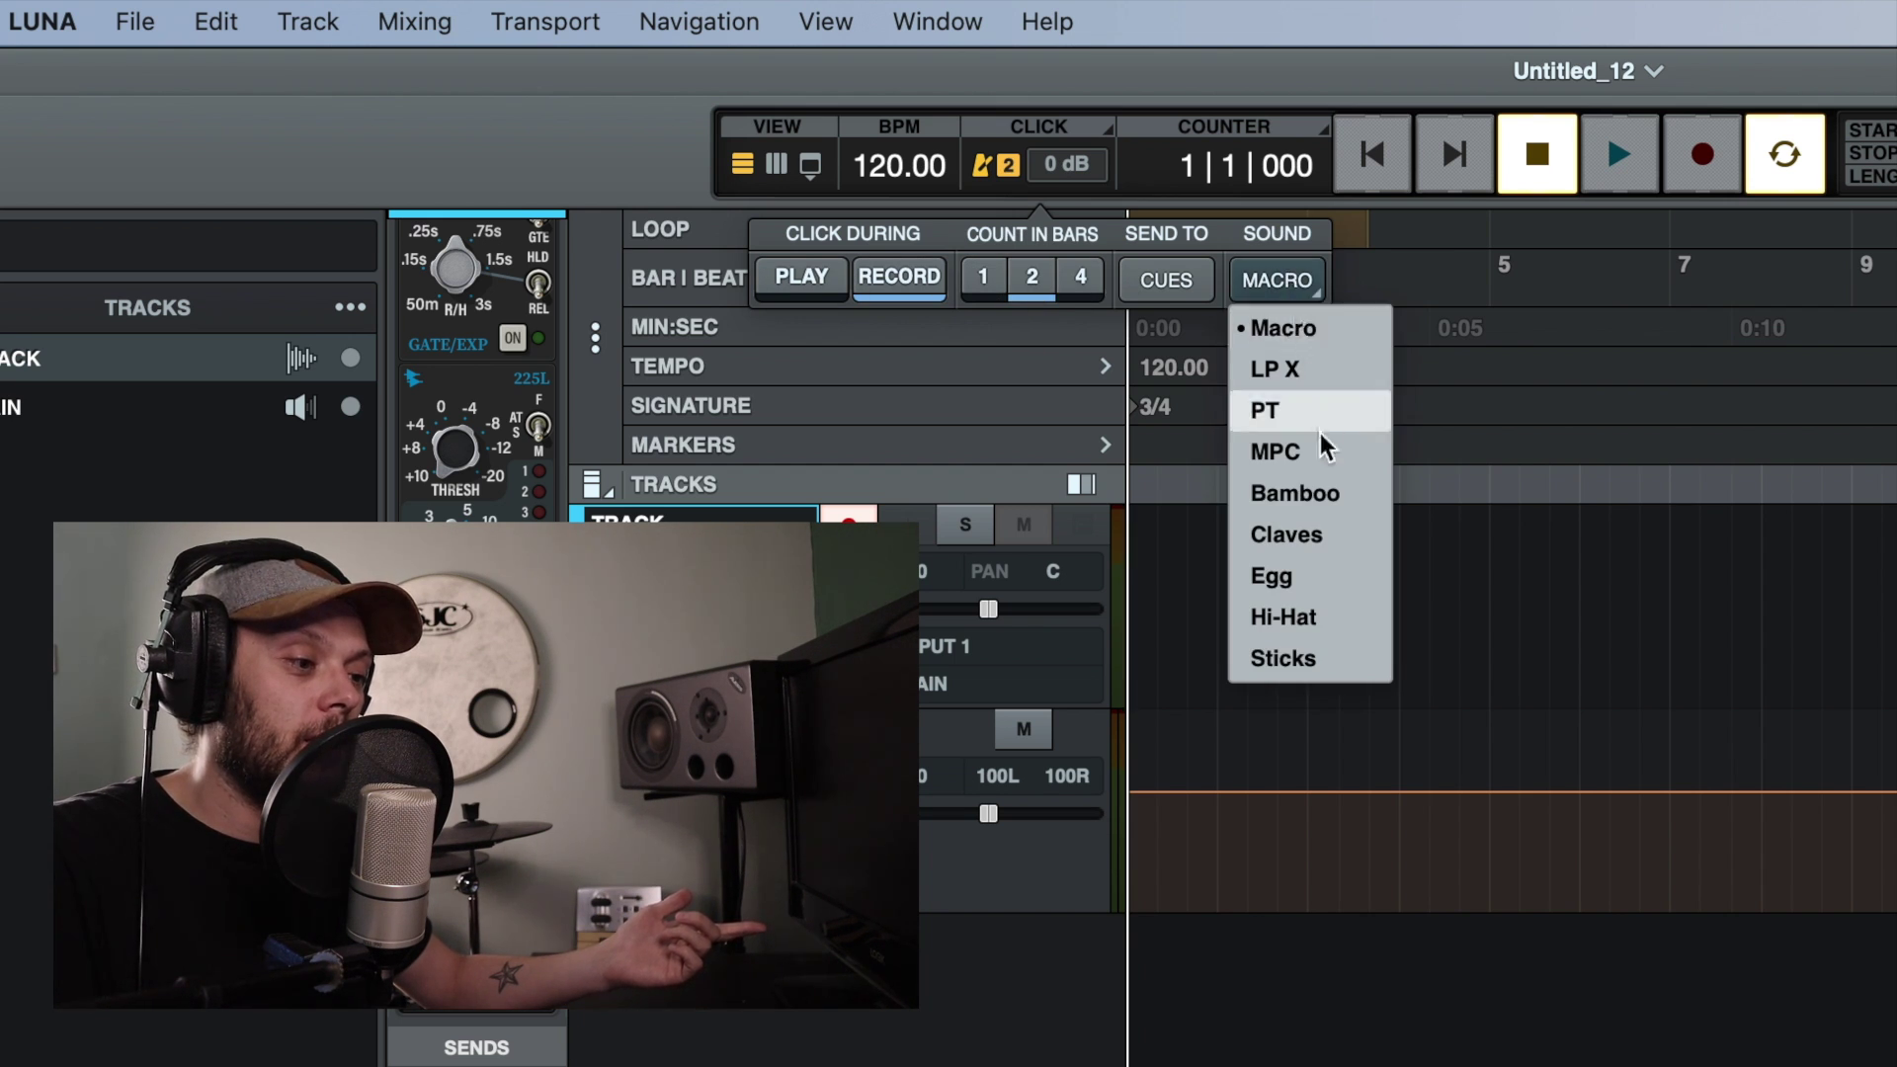
pyautogui.click(1320, 492)
pyautogui.click(1322, 482)
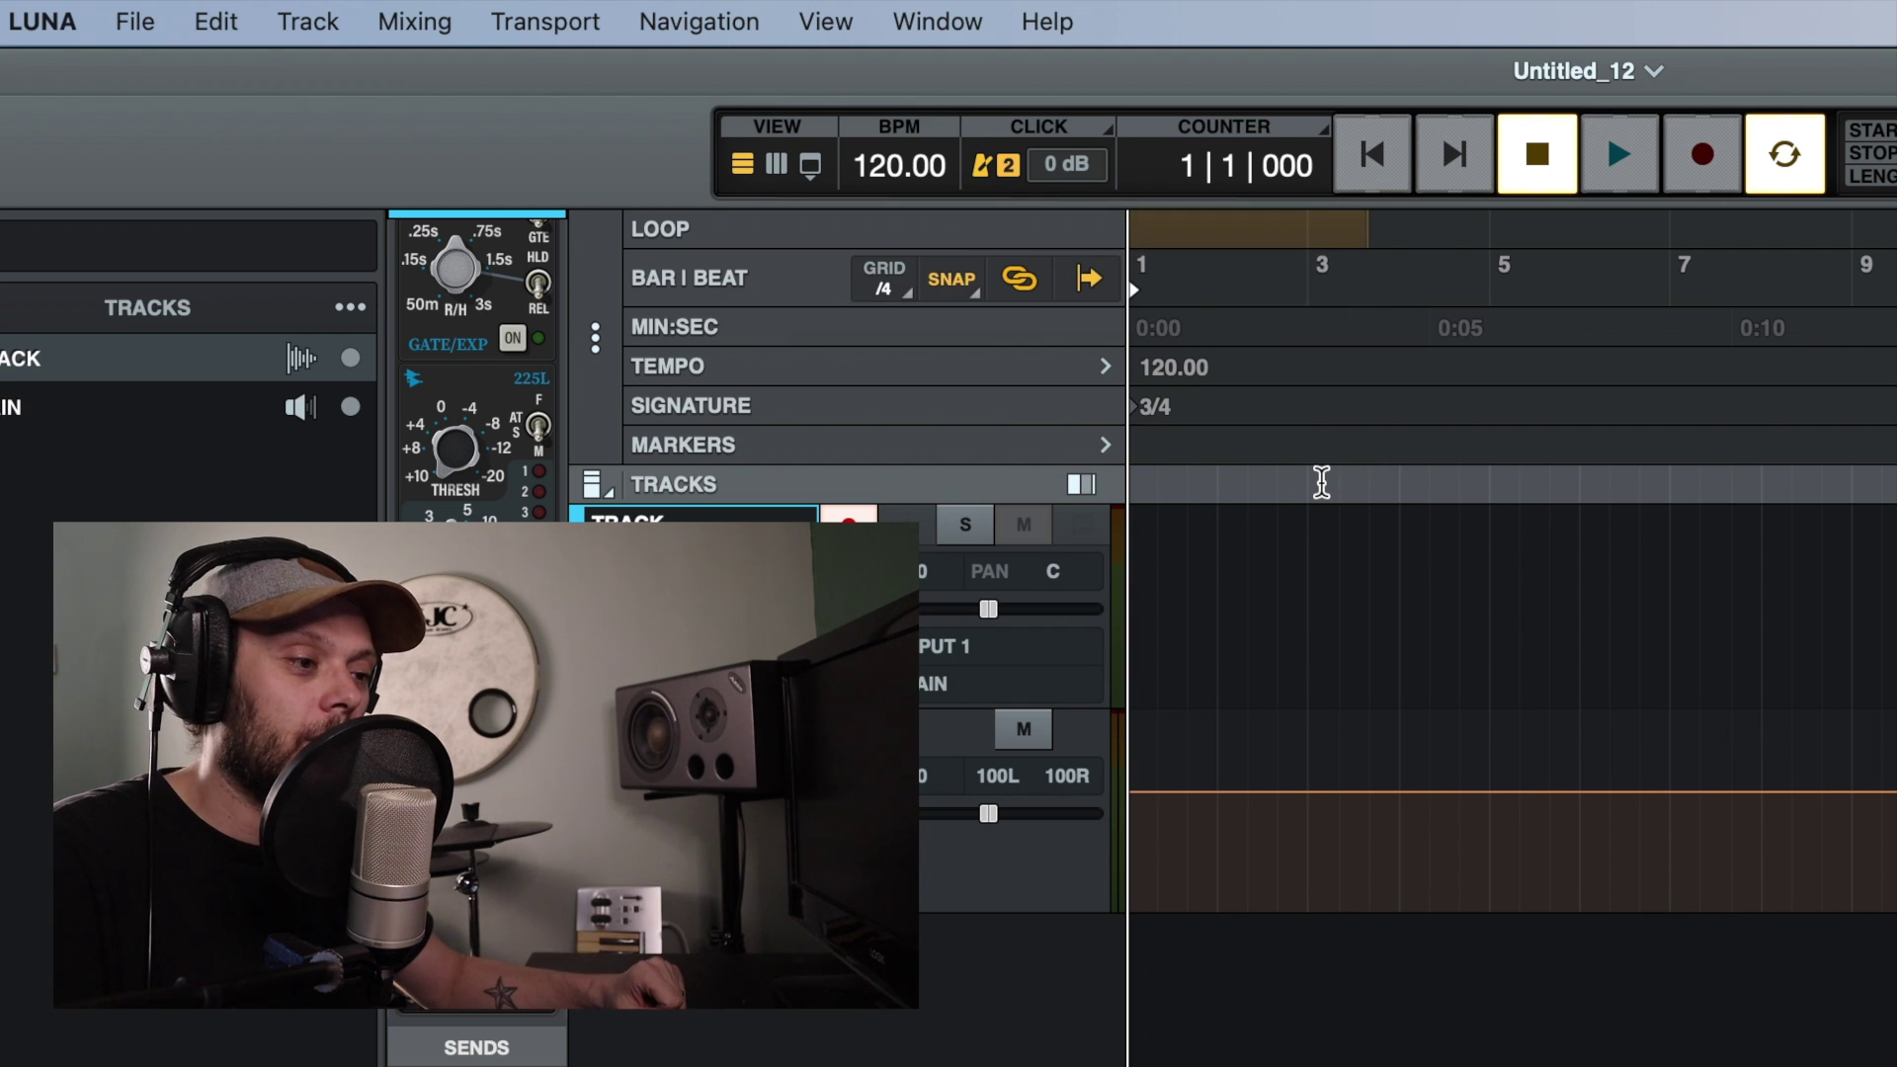
# Step: Record a roughly two-bar take on TRACK_1 after the count-in, then play it back
pyautogui.click(1701, 148)
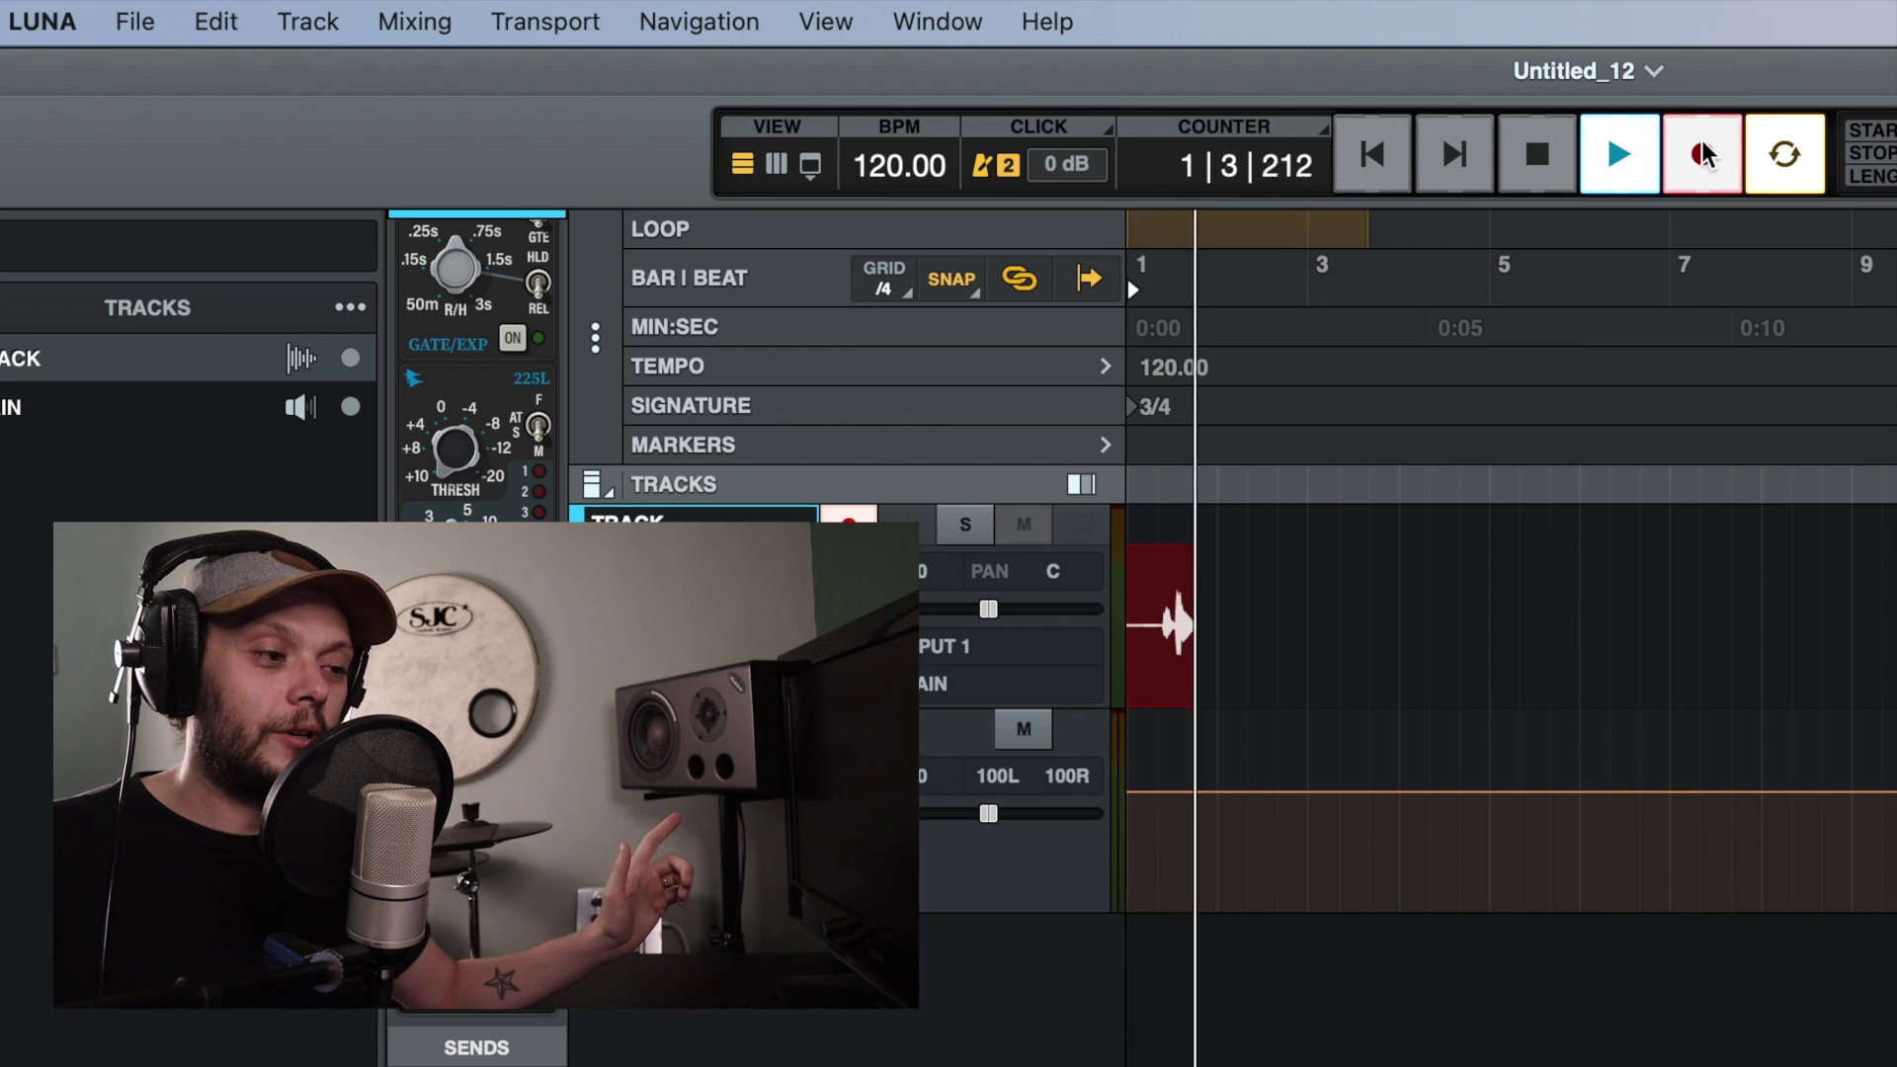
pyautogui.click(1564, 152)
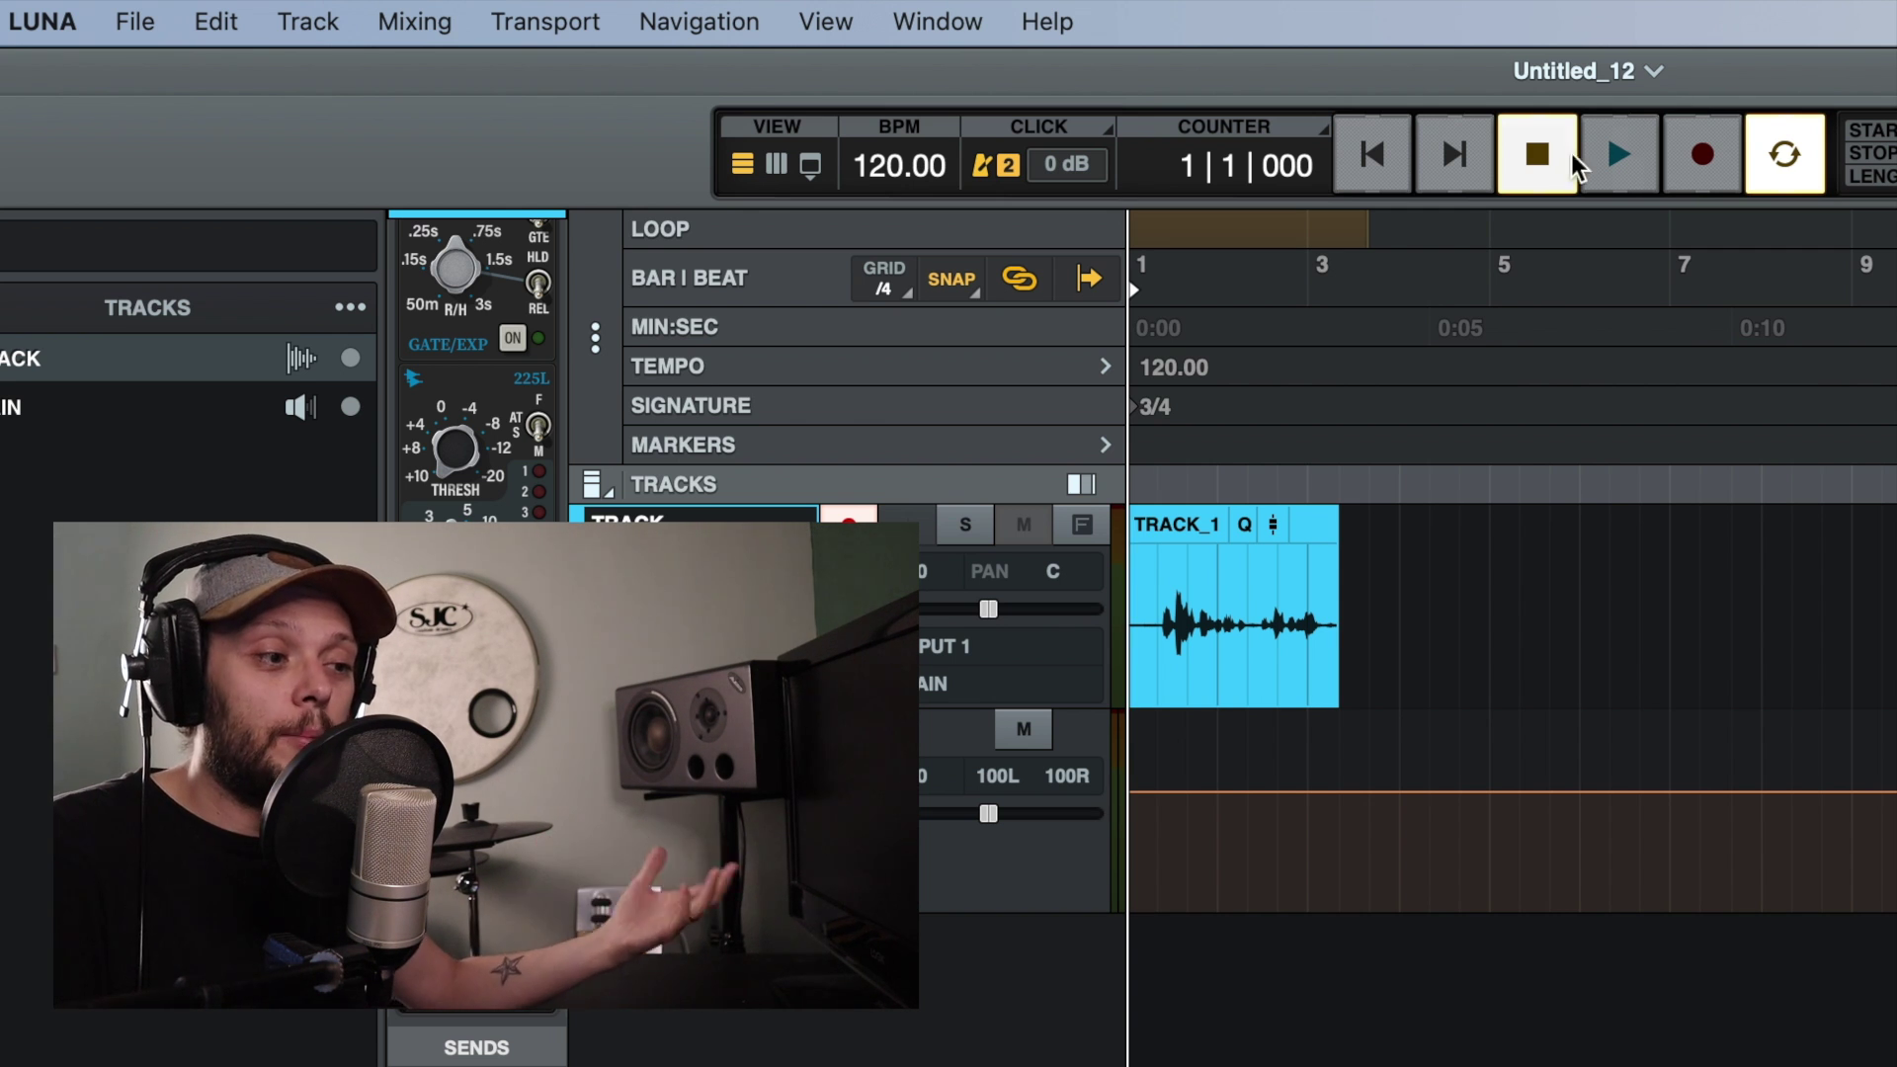
pyautogui.click(1627, 152)
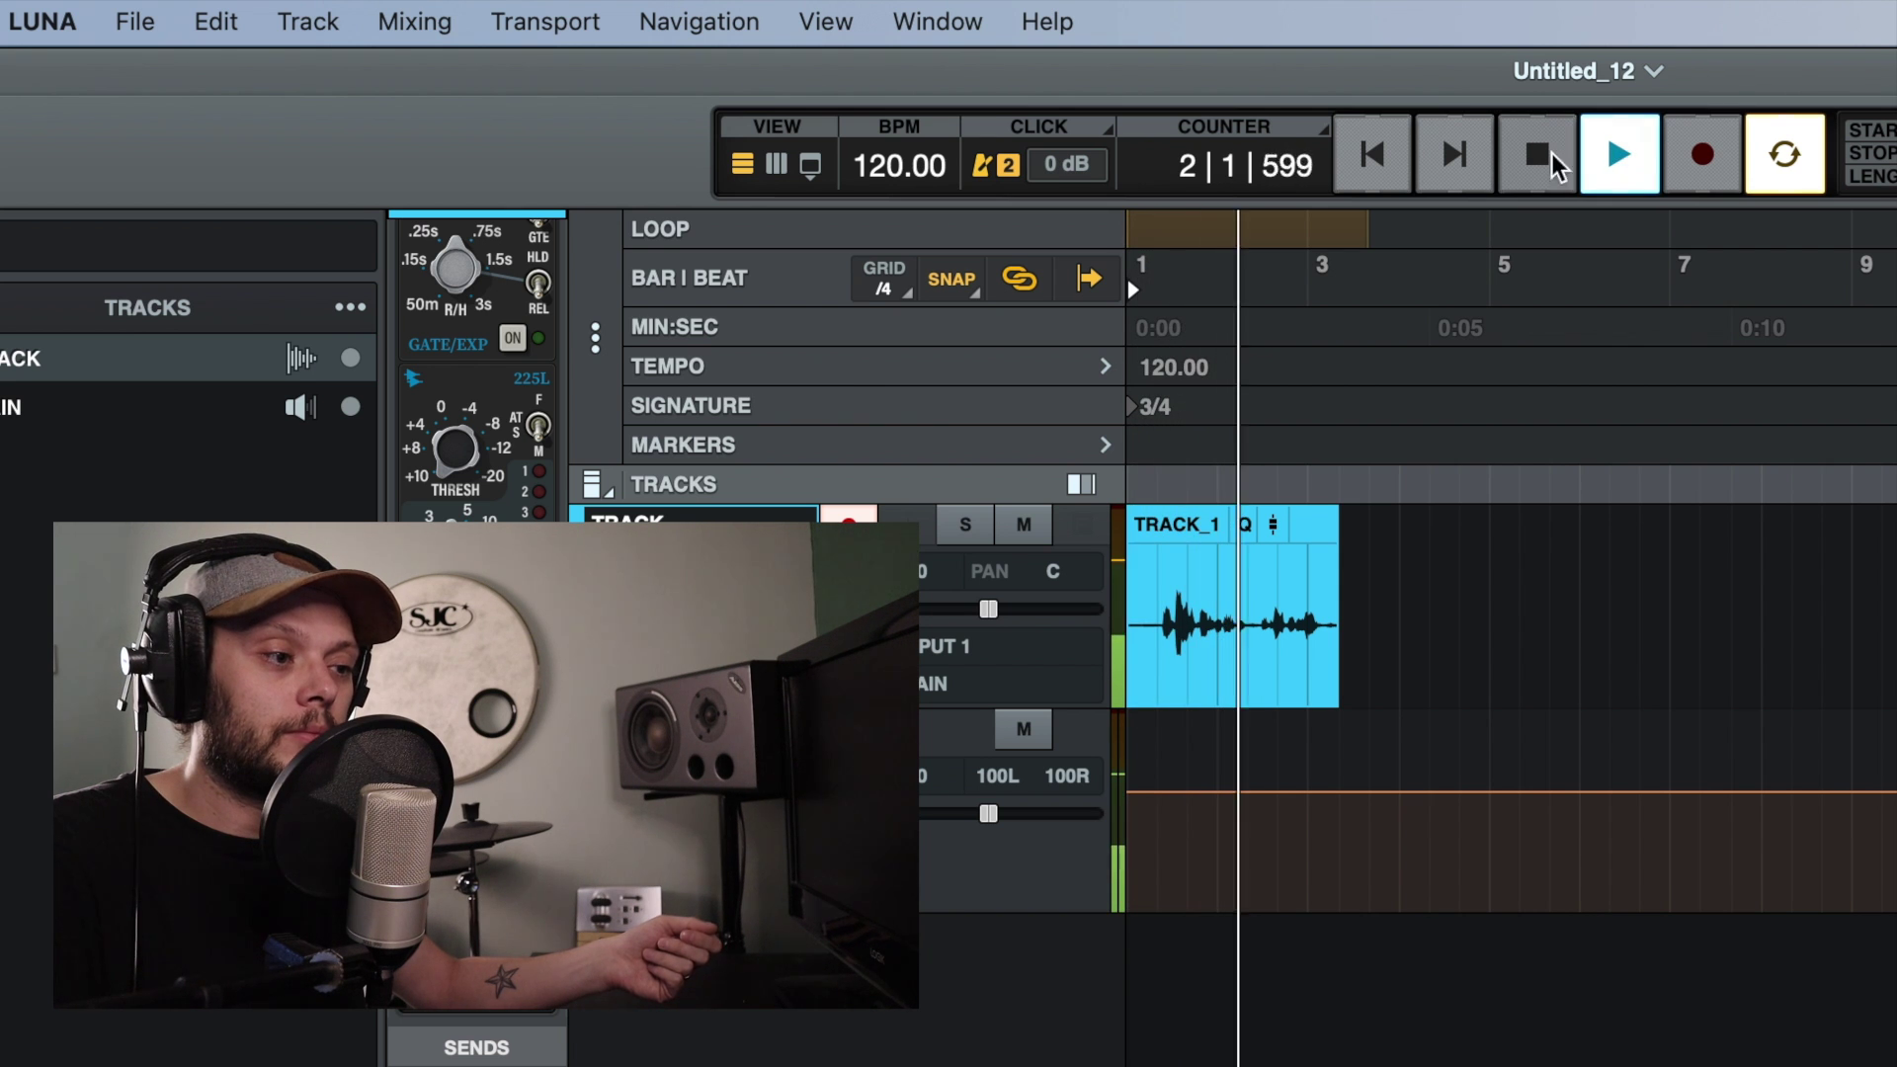
pyautogui.click(1544, 152)
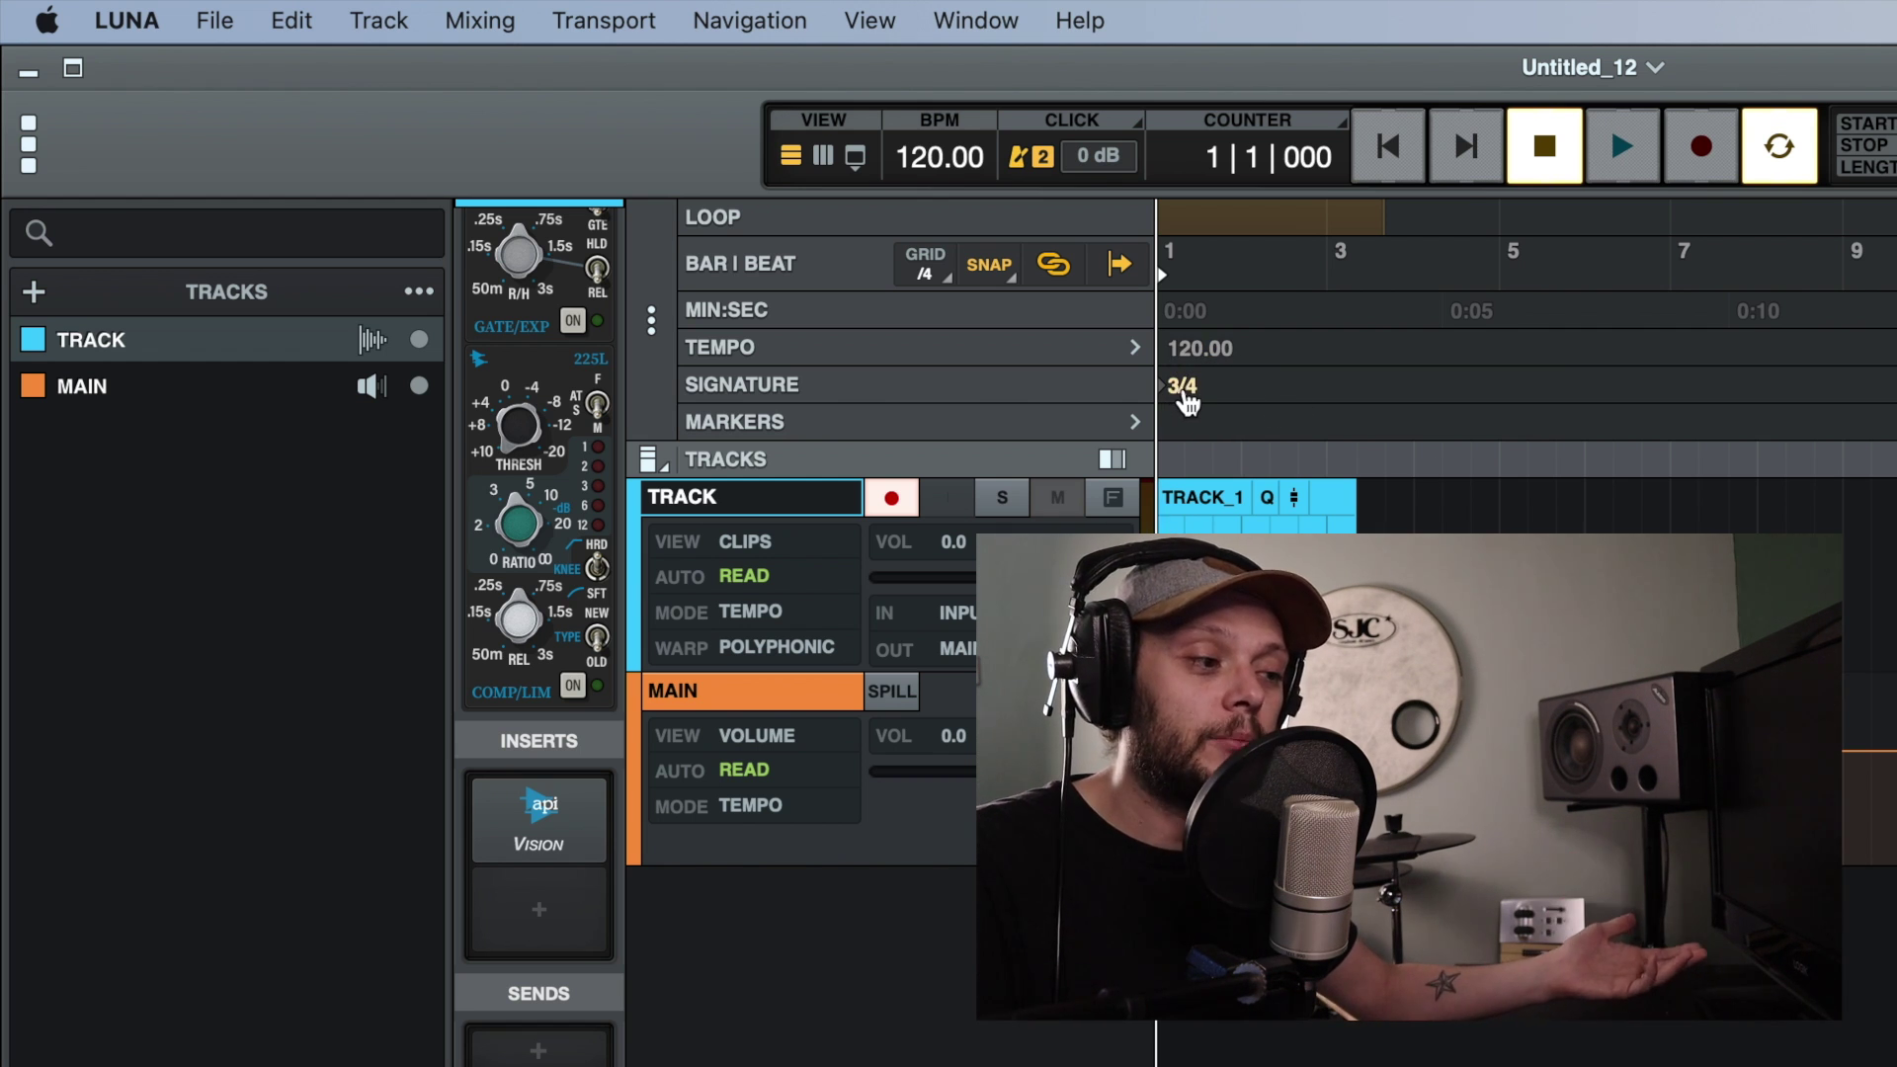
# Step: Edit the 120.00 marker in the Tempo lane to a starting tempo of 150 BPM
pyautogui.doubleClick(1209, 354)
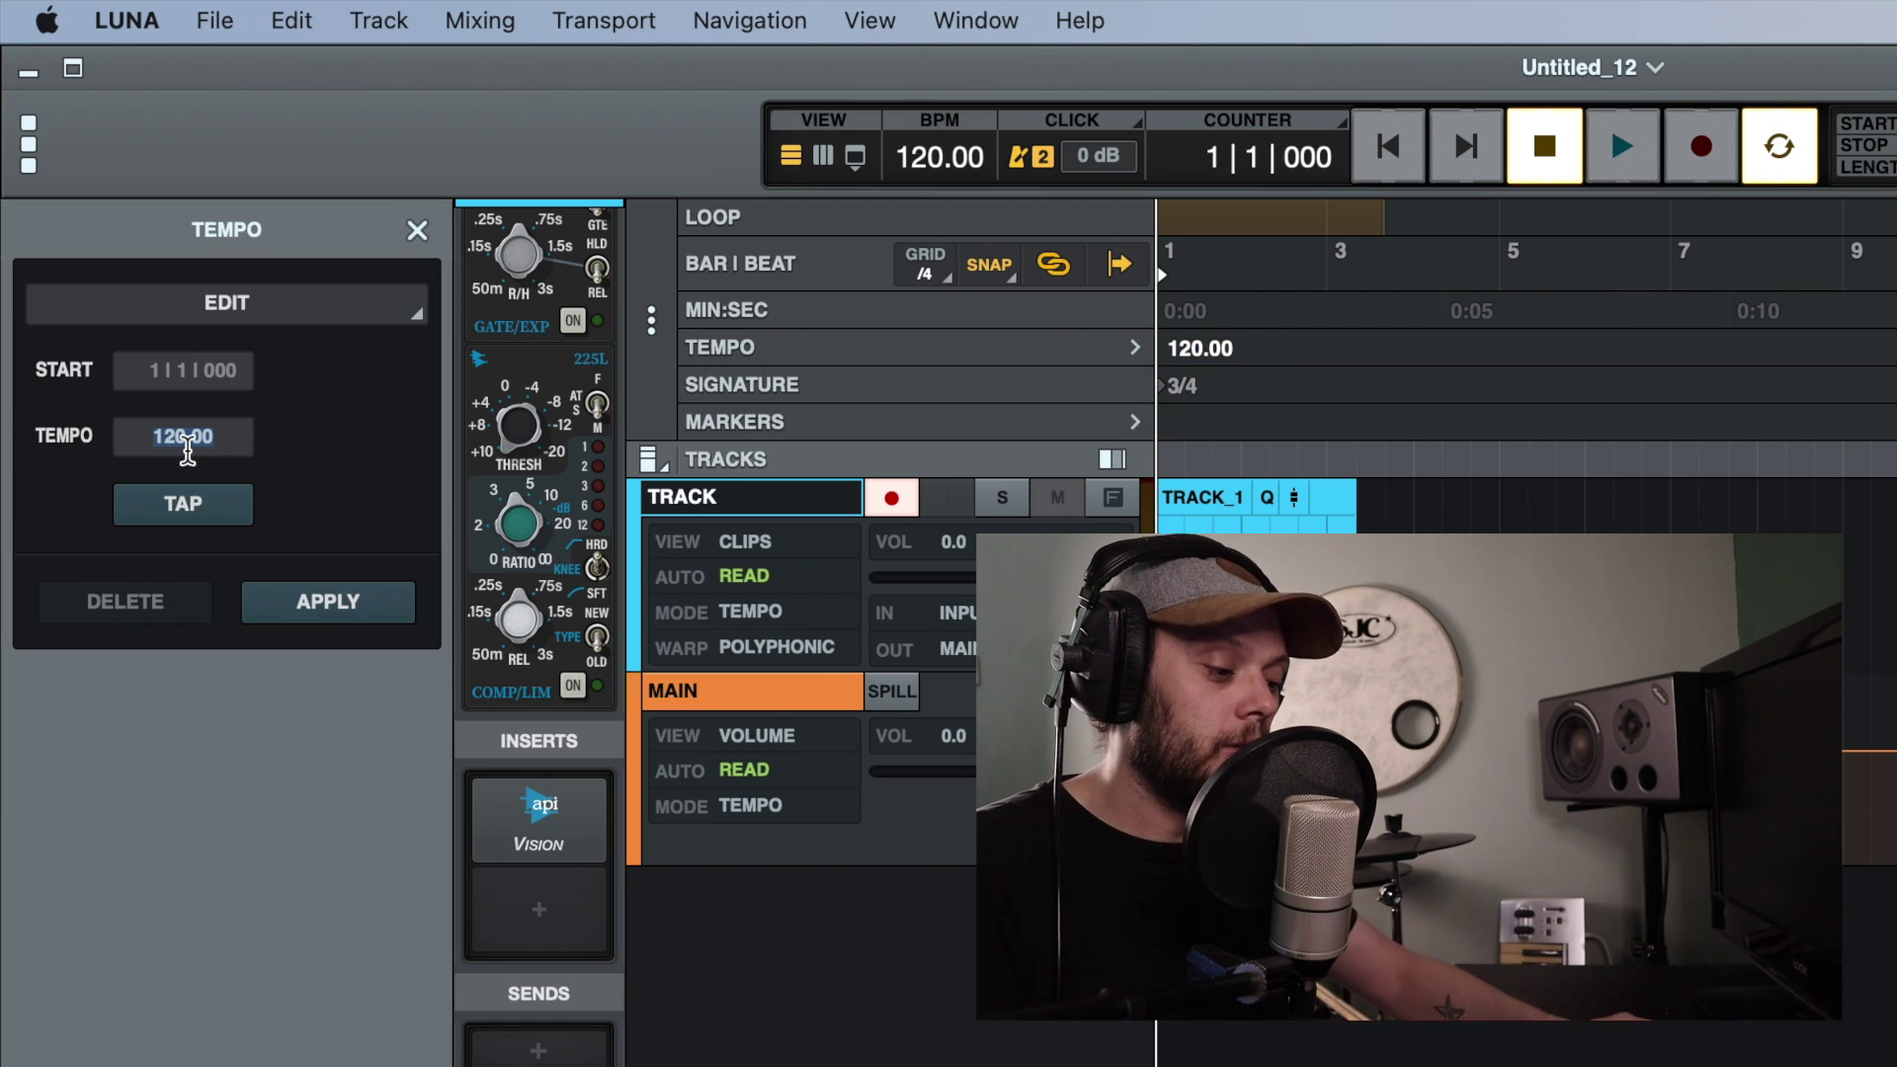
pyautogui.write('159')
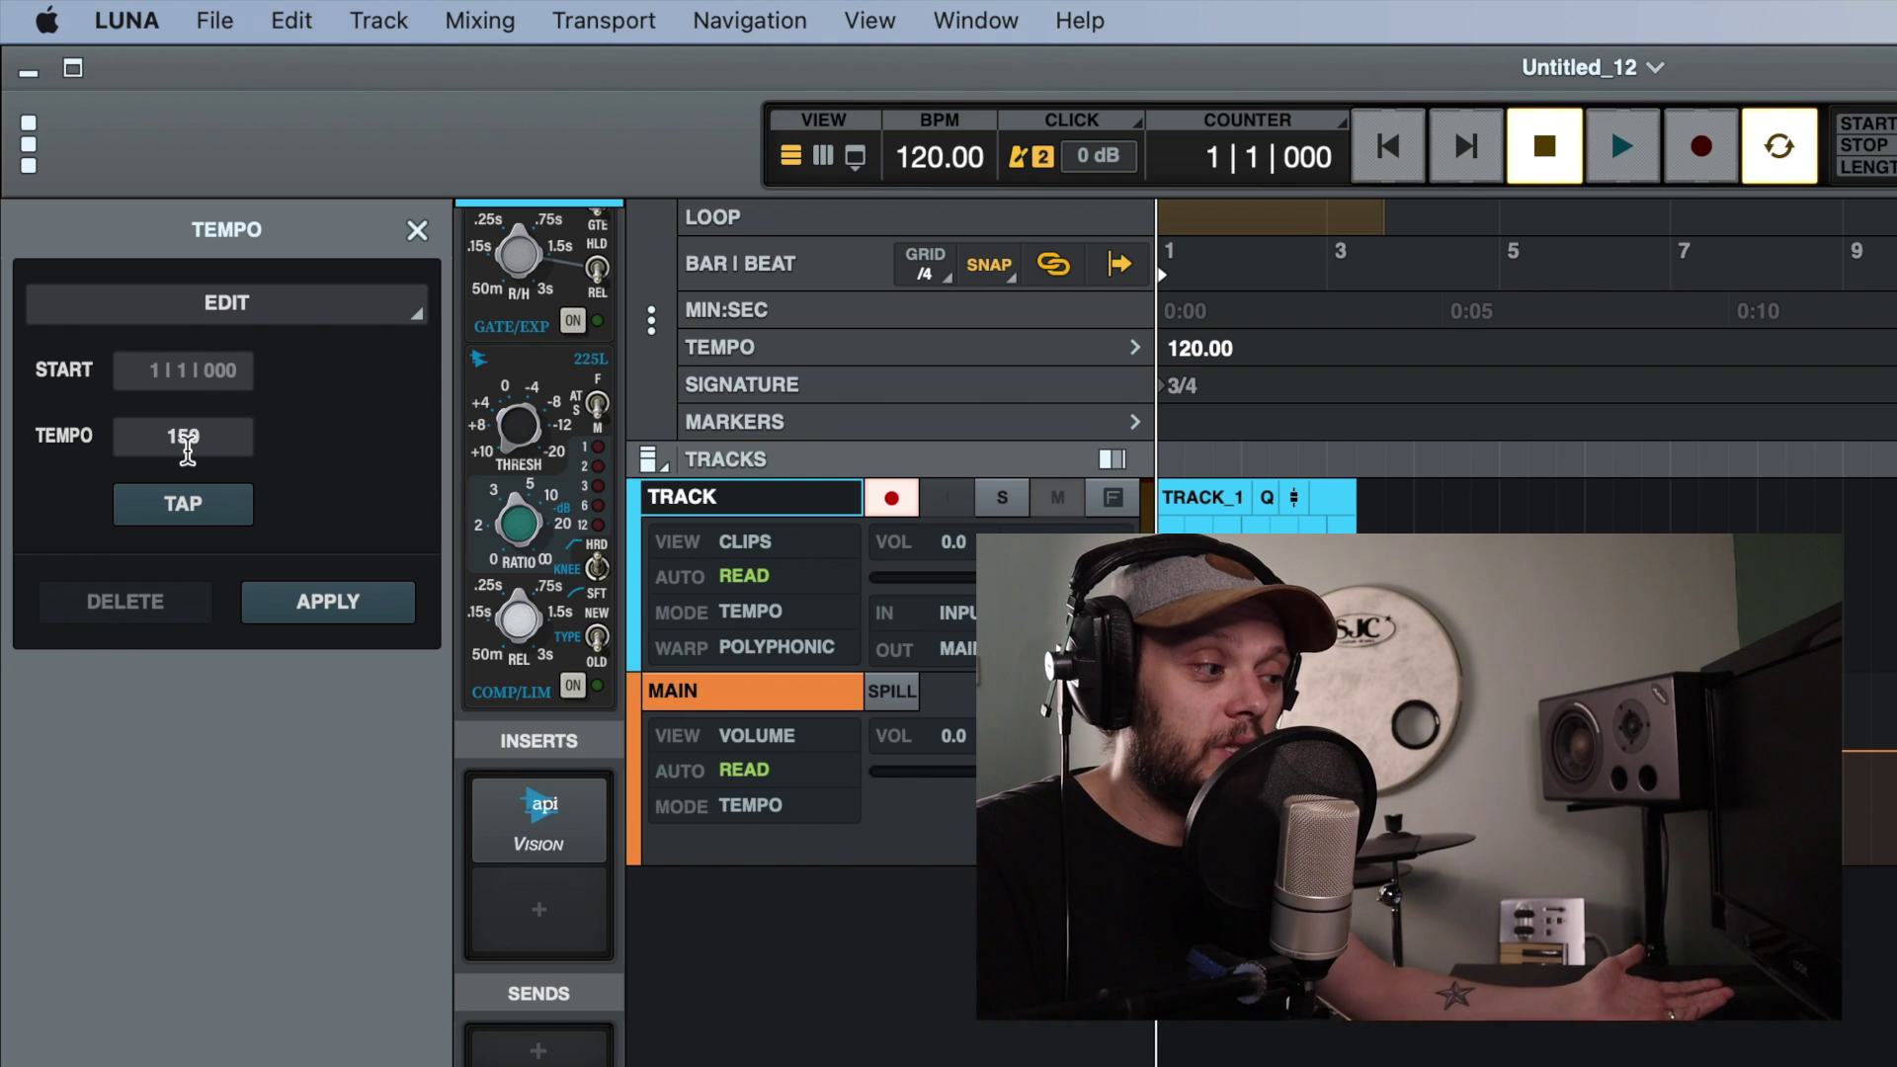
pyautogui.press('Return')
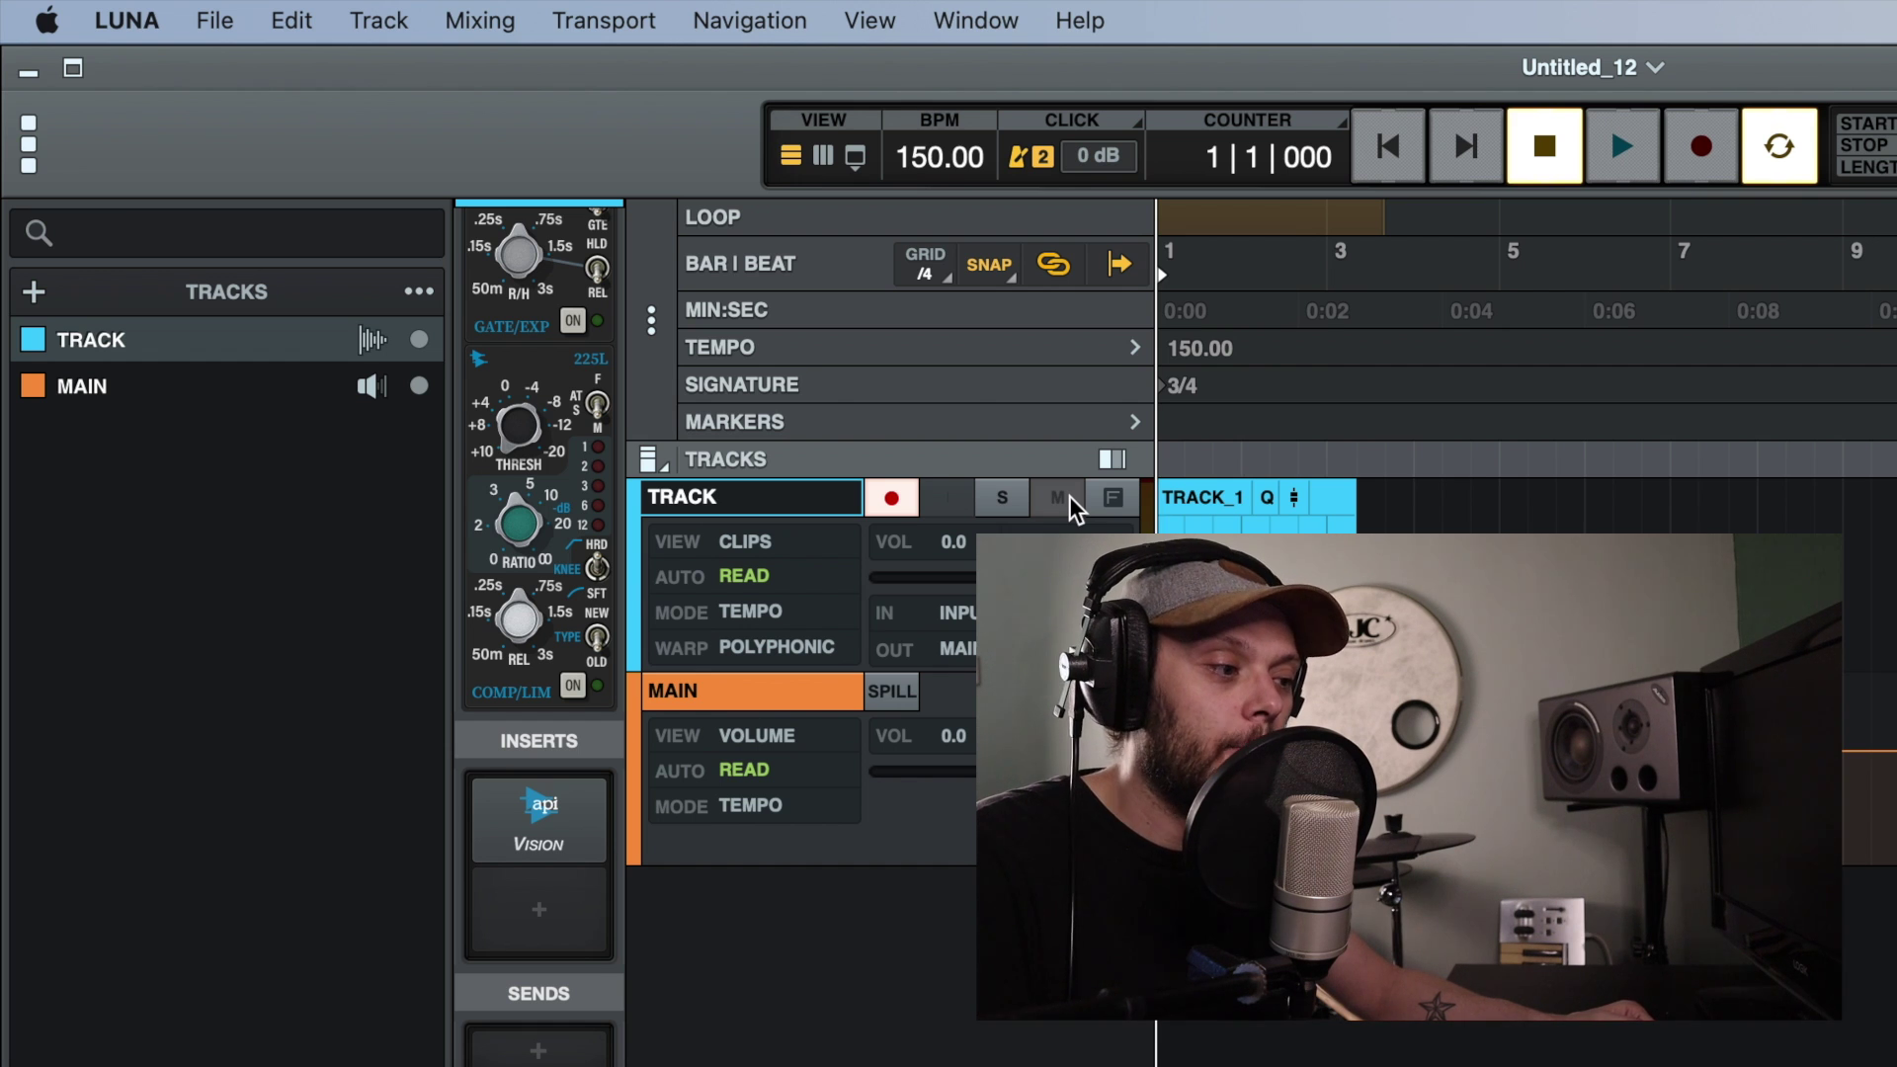
# Step: Change the opening time signature from 3/4 to 4/4 and place the playhead at bar 4, beat 2
pyautogui.doubleClick(1186, 396)
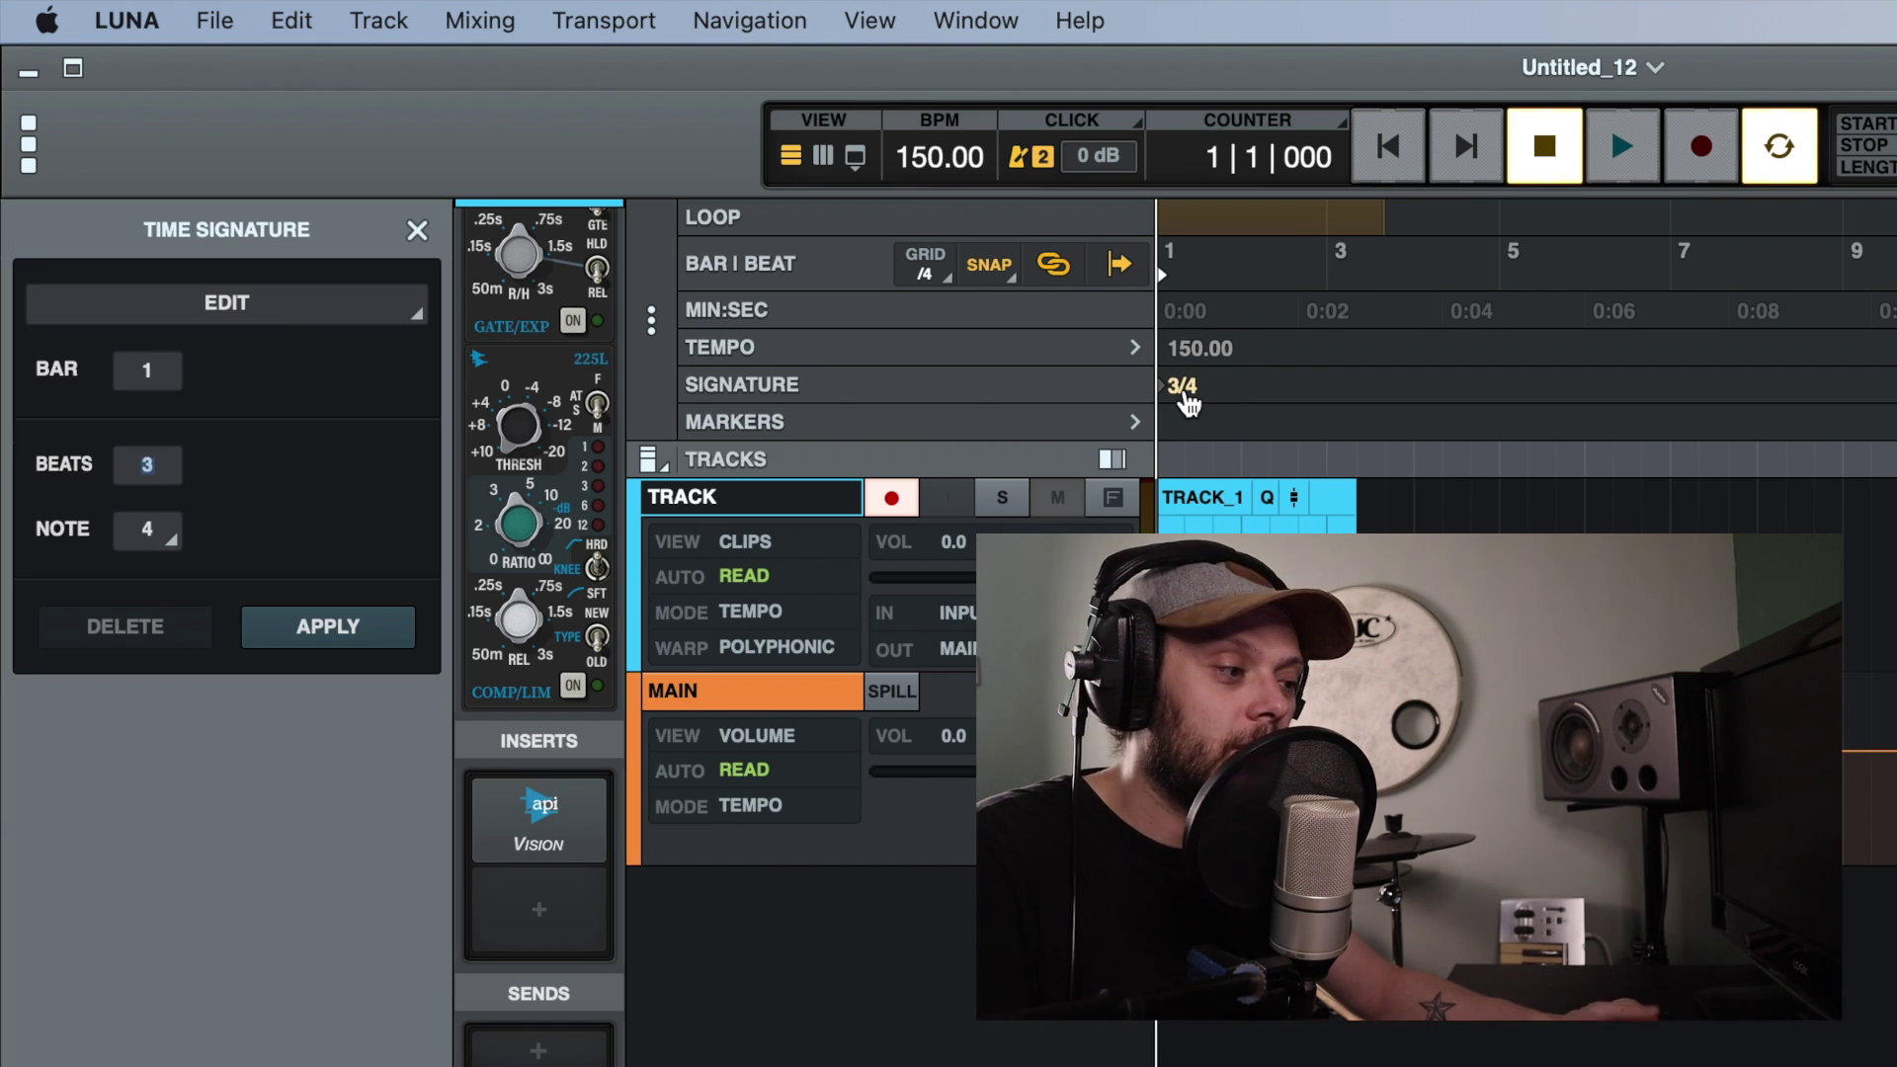
pyautogui.write('4')
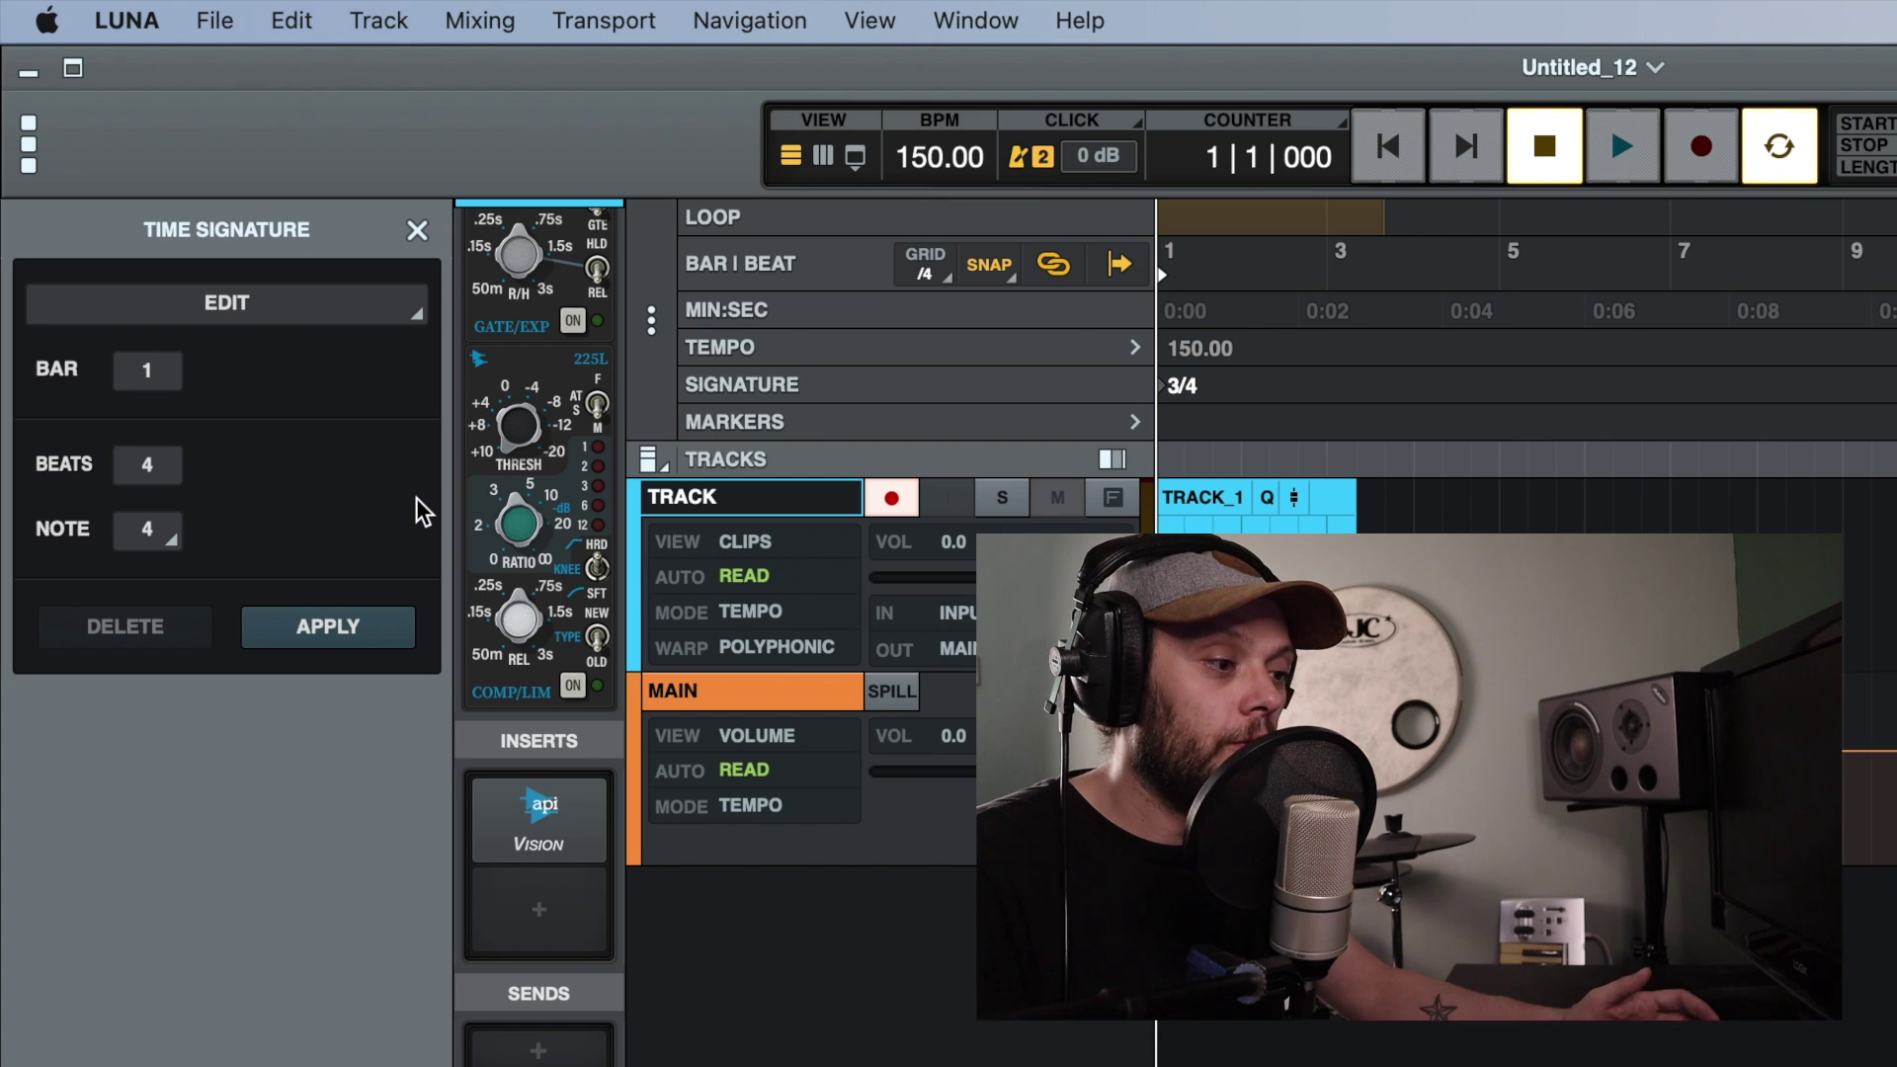
pyautogui.press('Return')
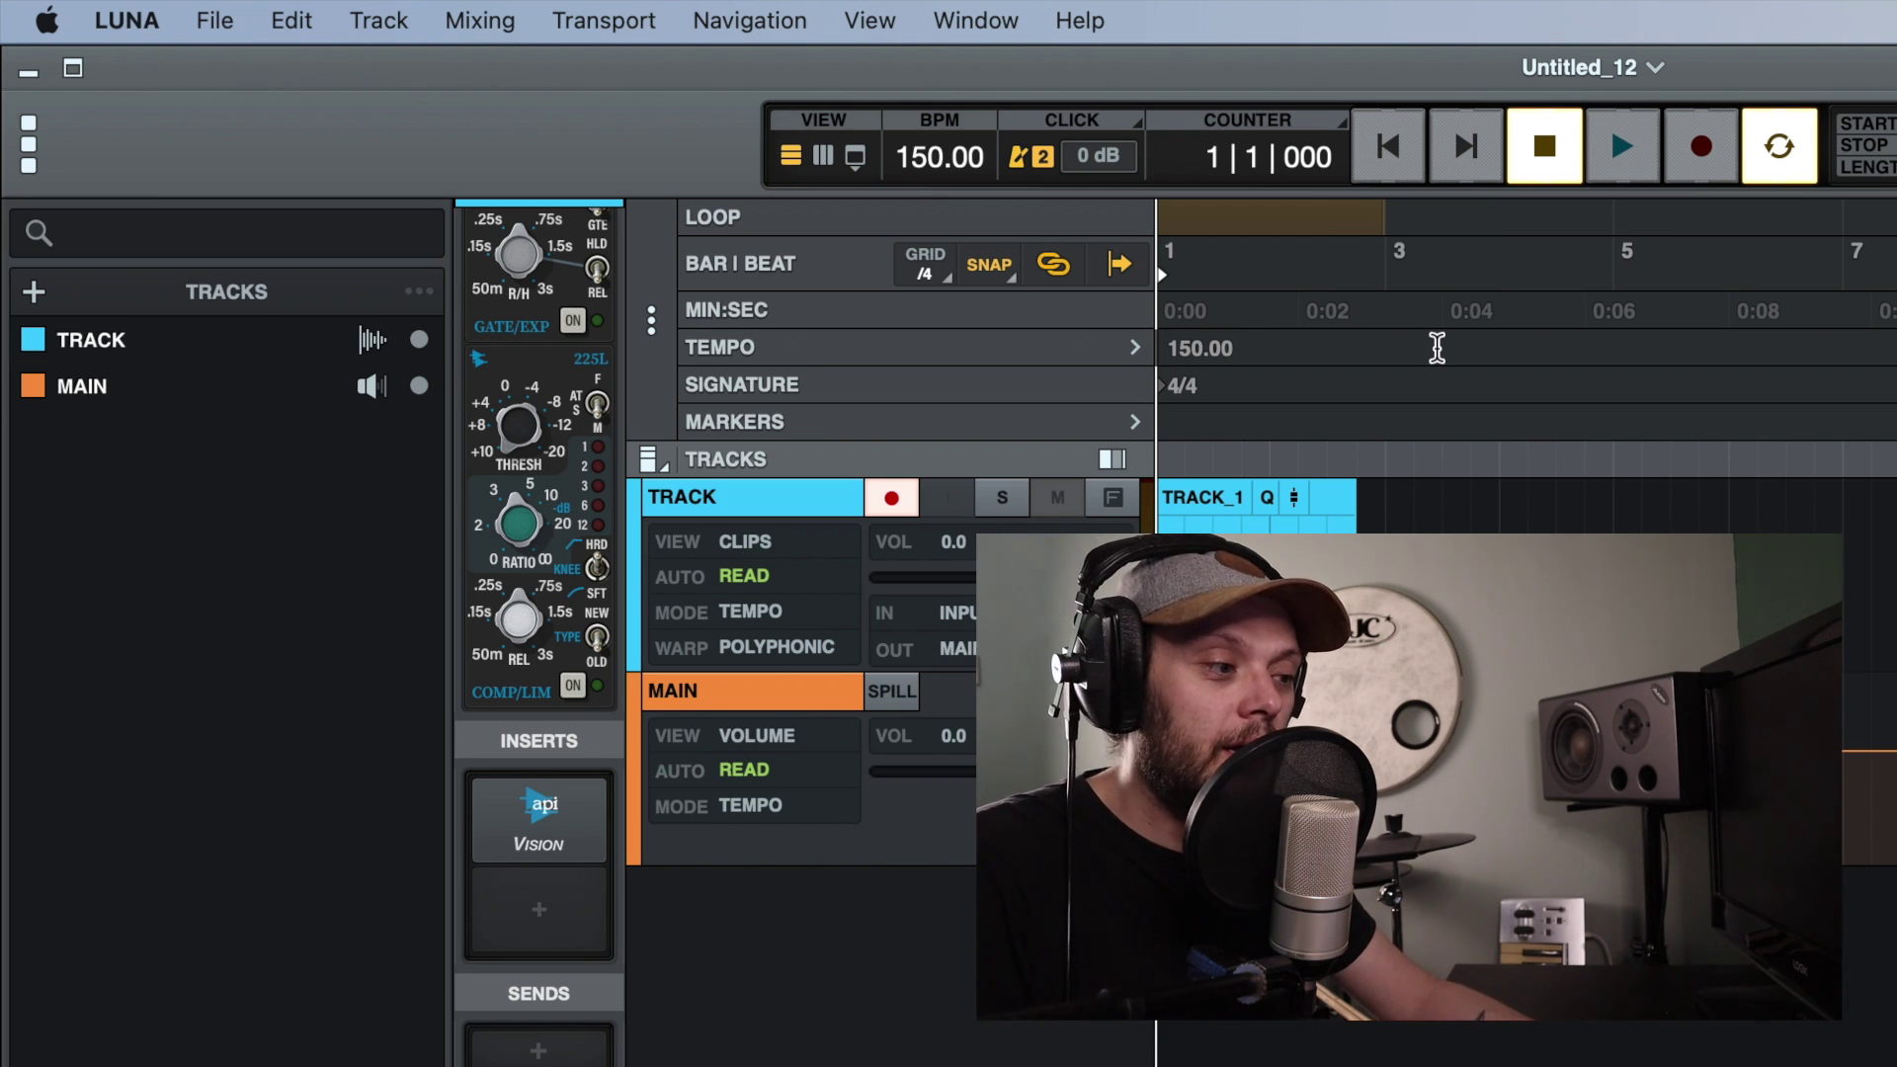
pyautogui.click(1530, 347)
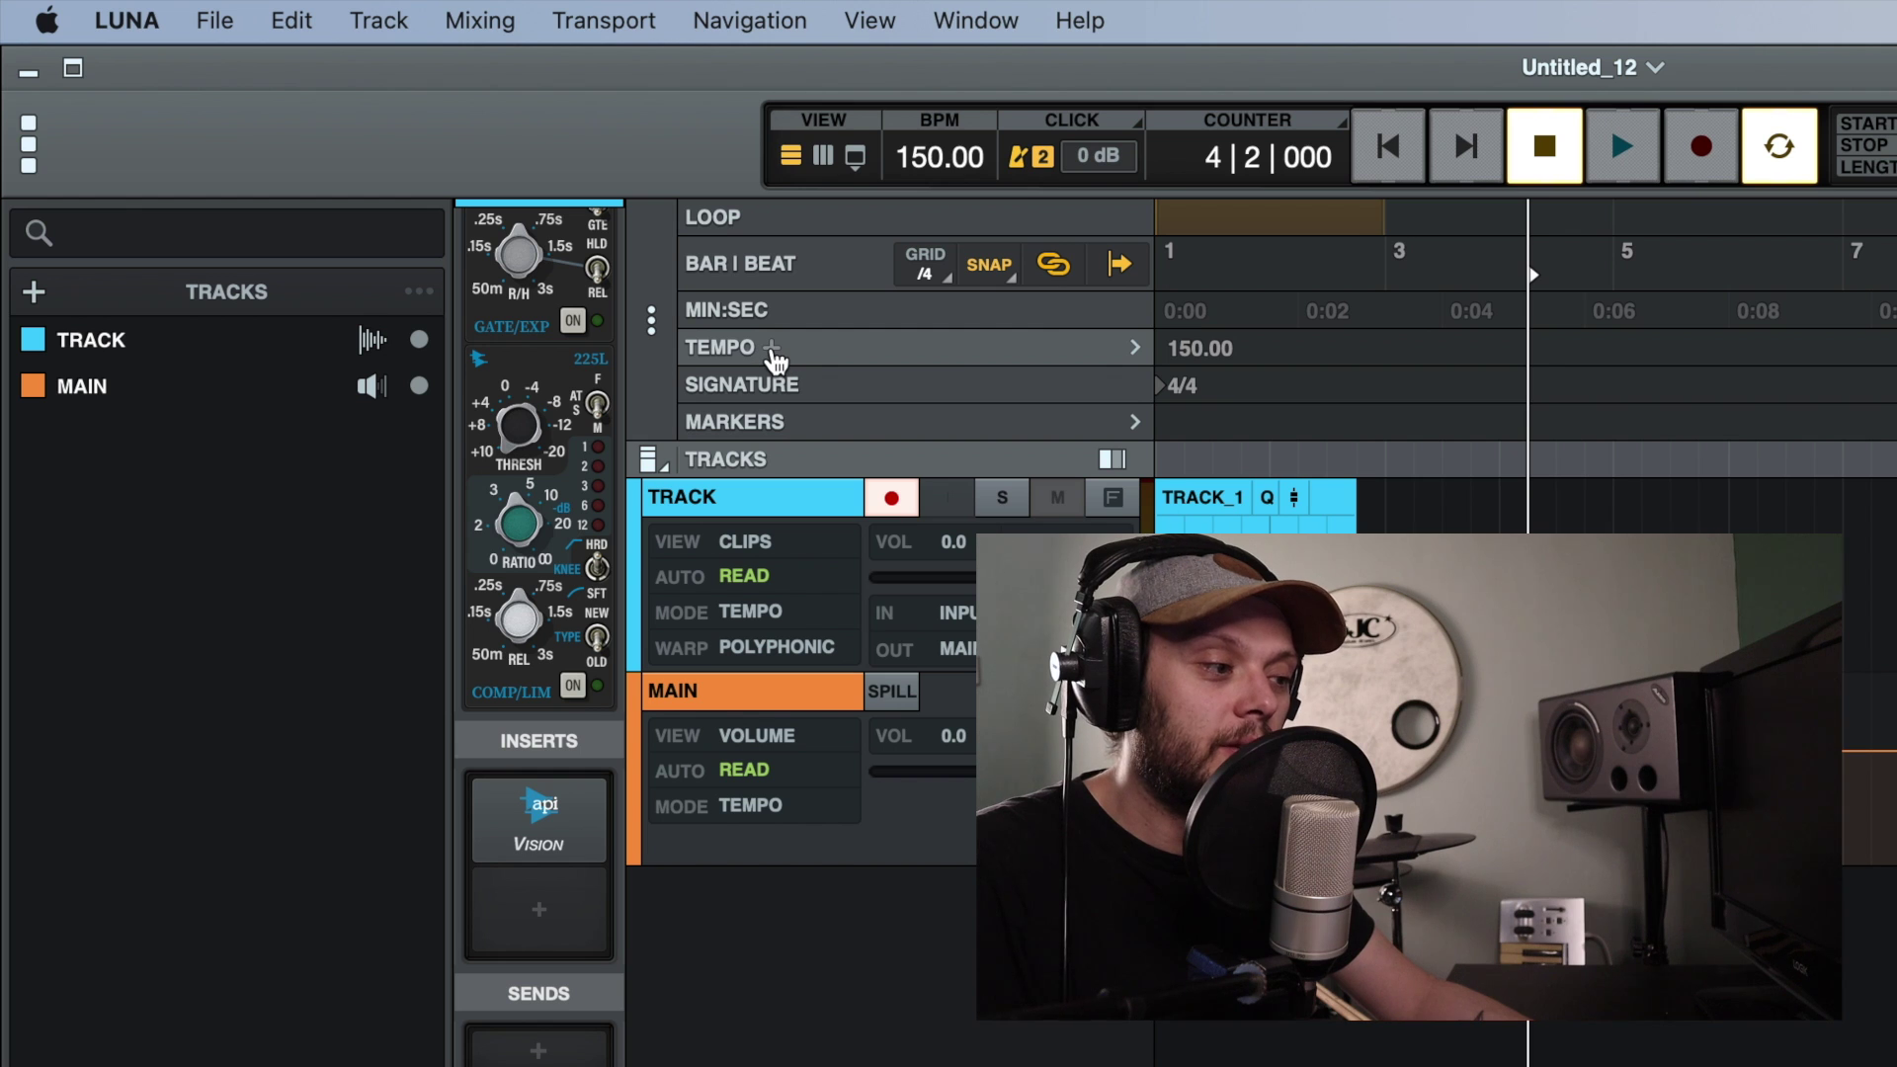
# Step: Add a 120 BPM tempo change at bar 4, beat 2
pyautogui.click(771, 349)
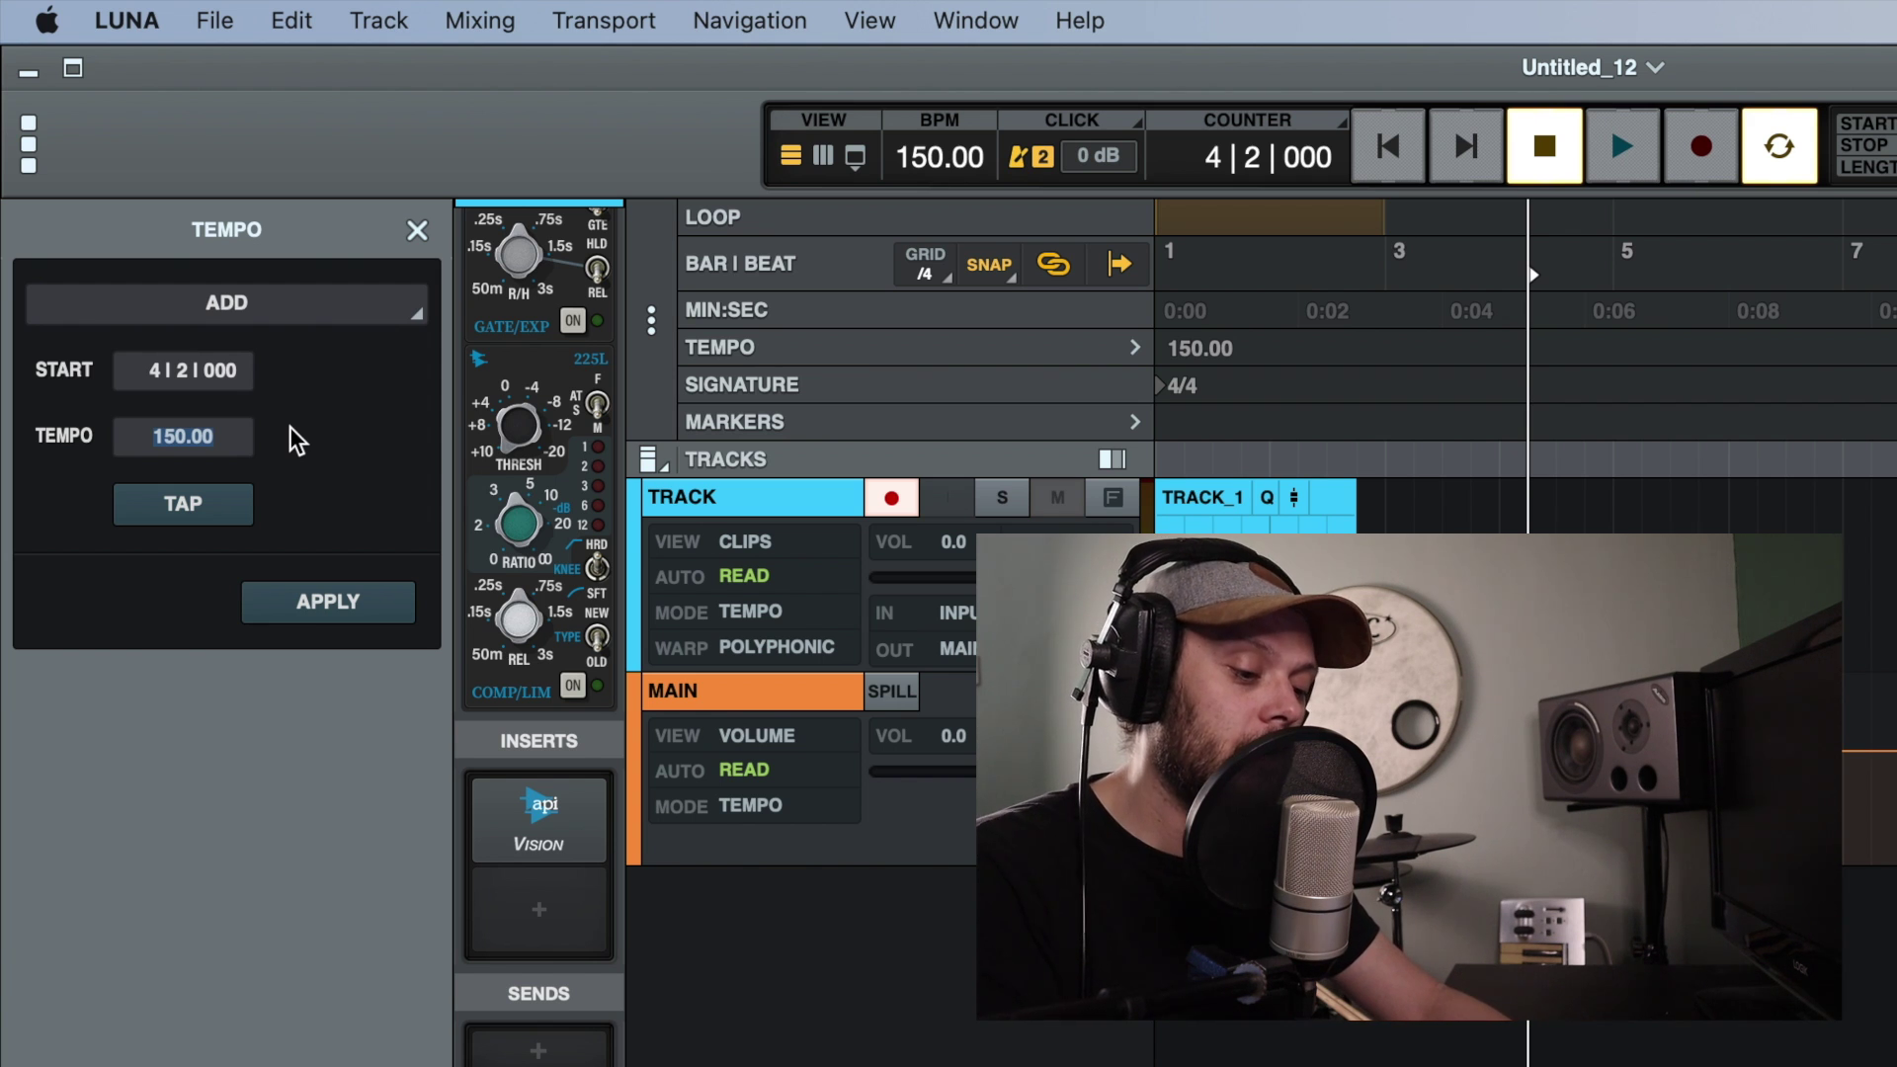
pyautogui.write('120')
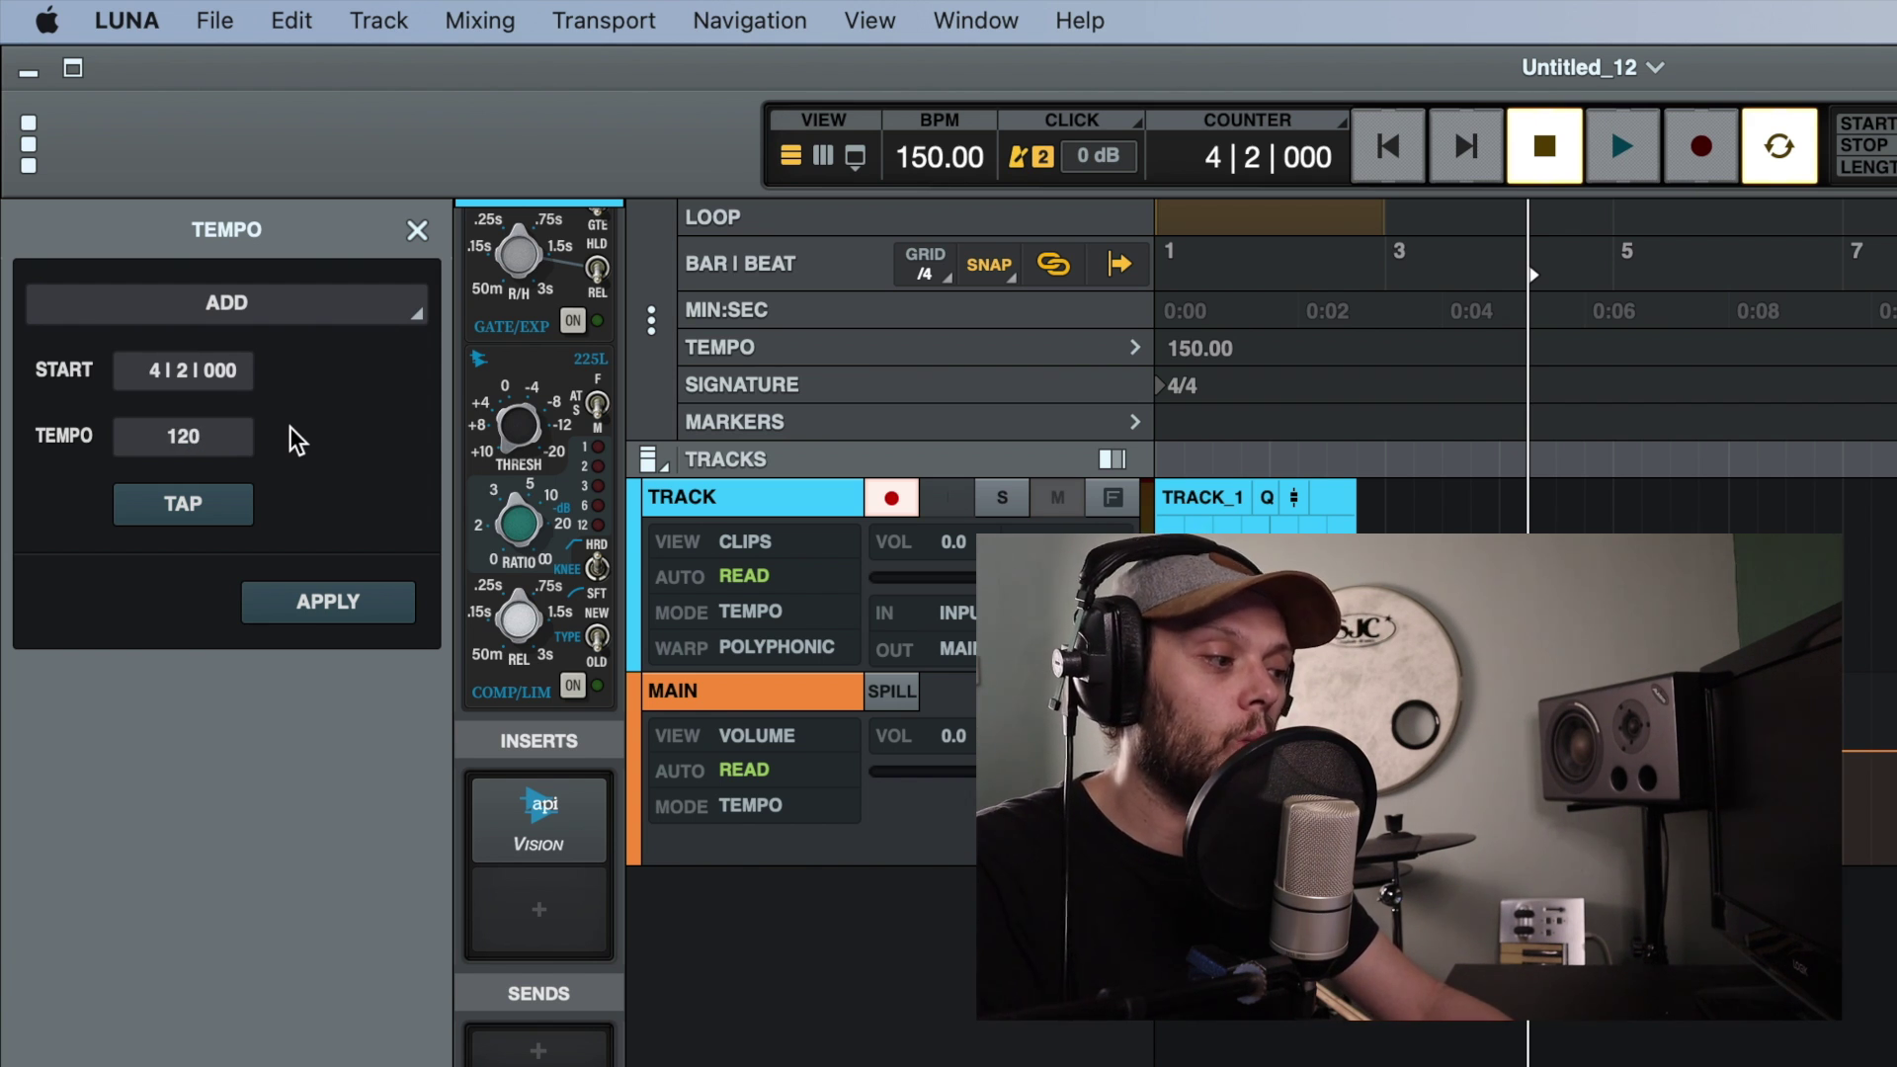
pyautogui.press('Return')
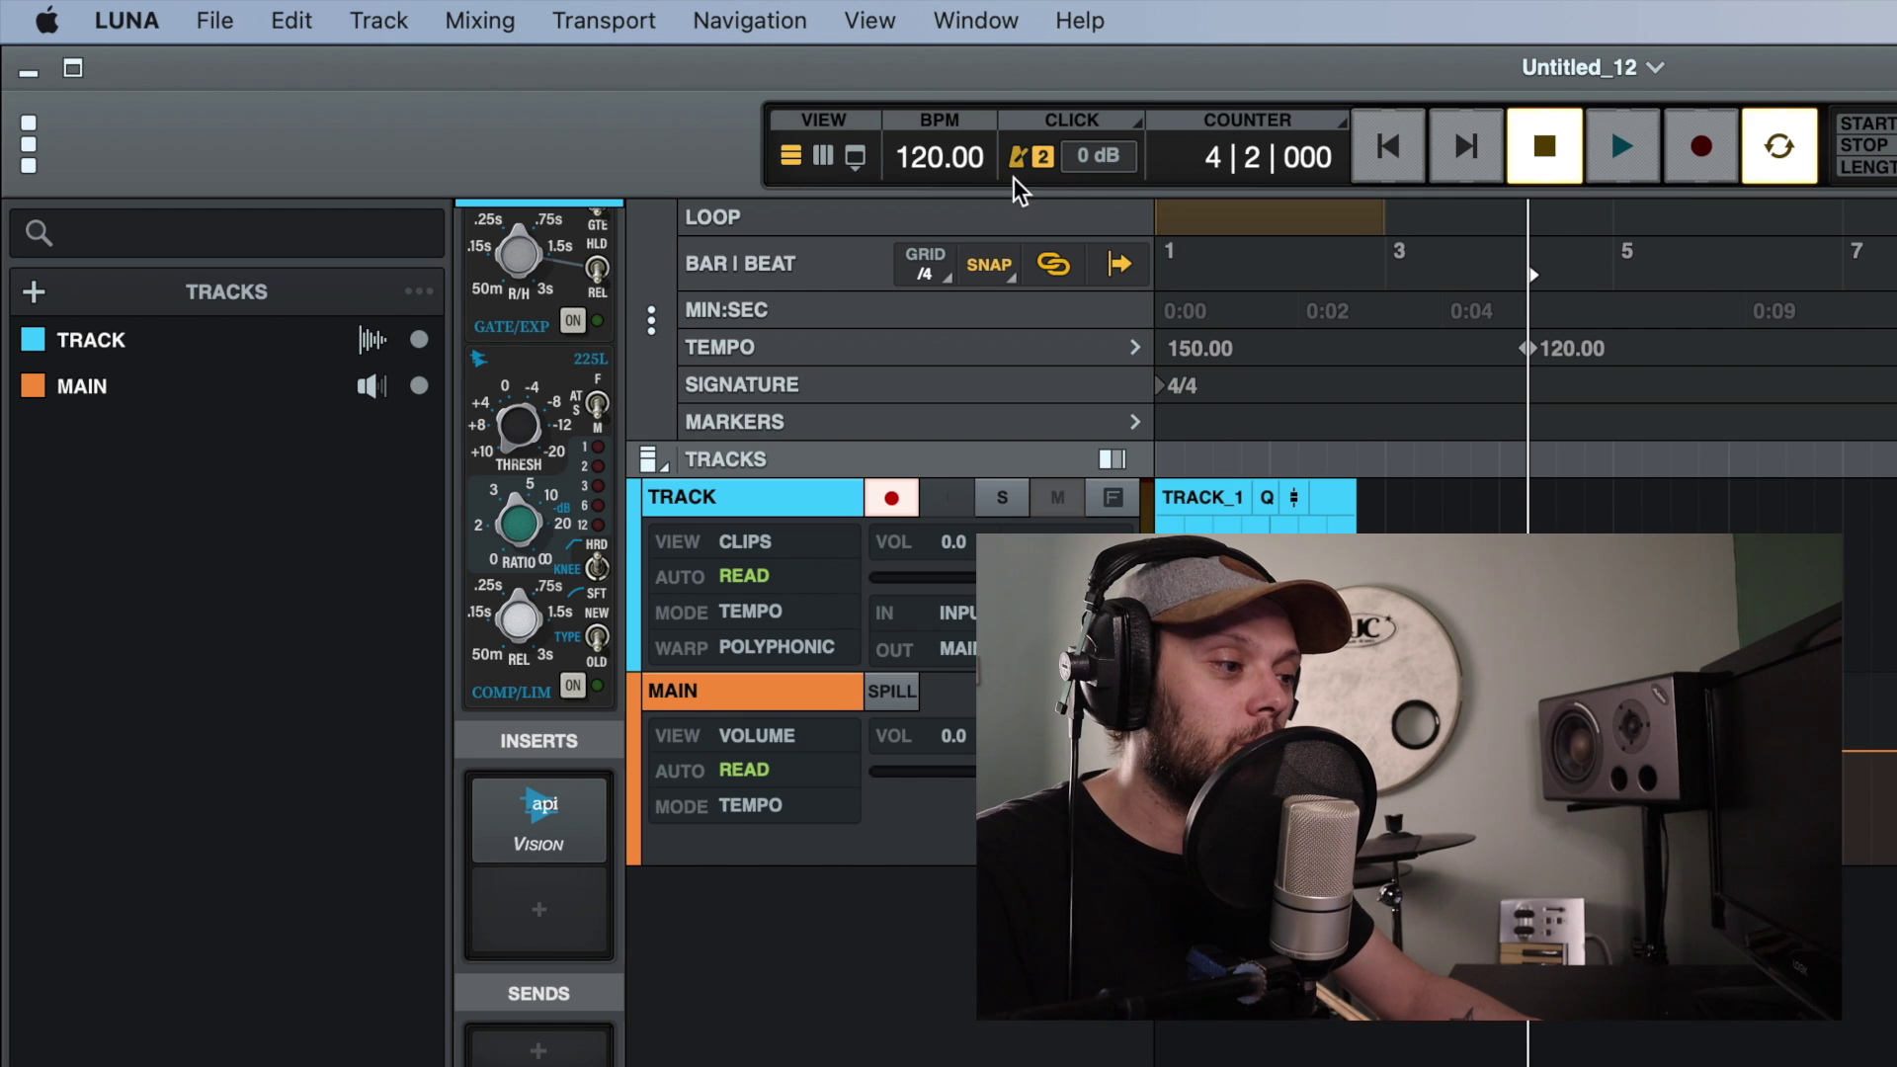
# Step: Turn on Click During PLAY in the CLICK settings
pyautogui.click(1137, 123)
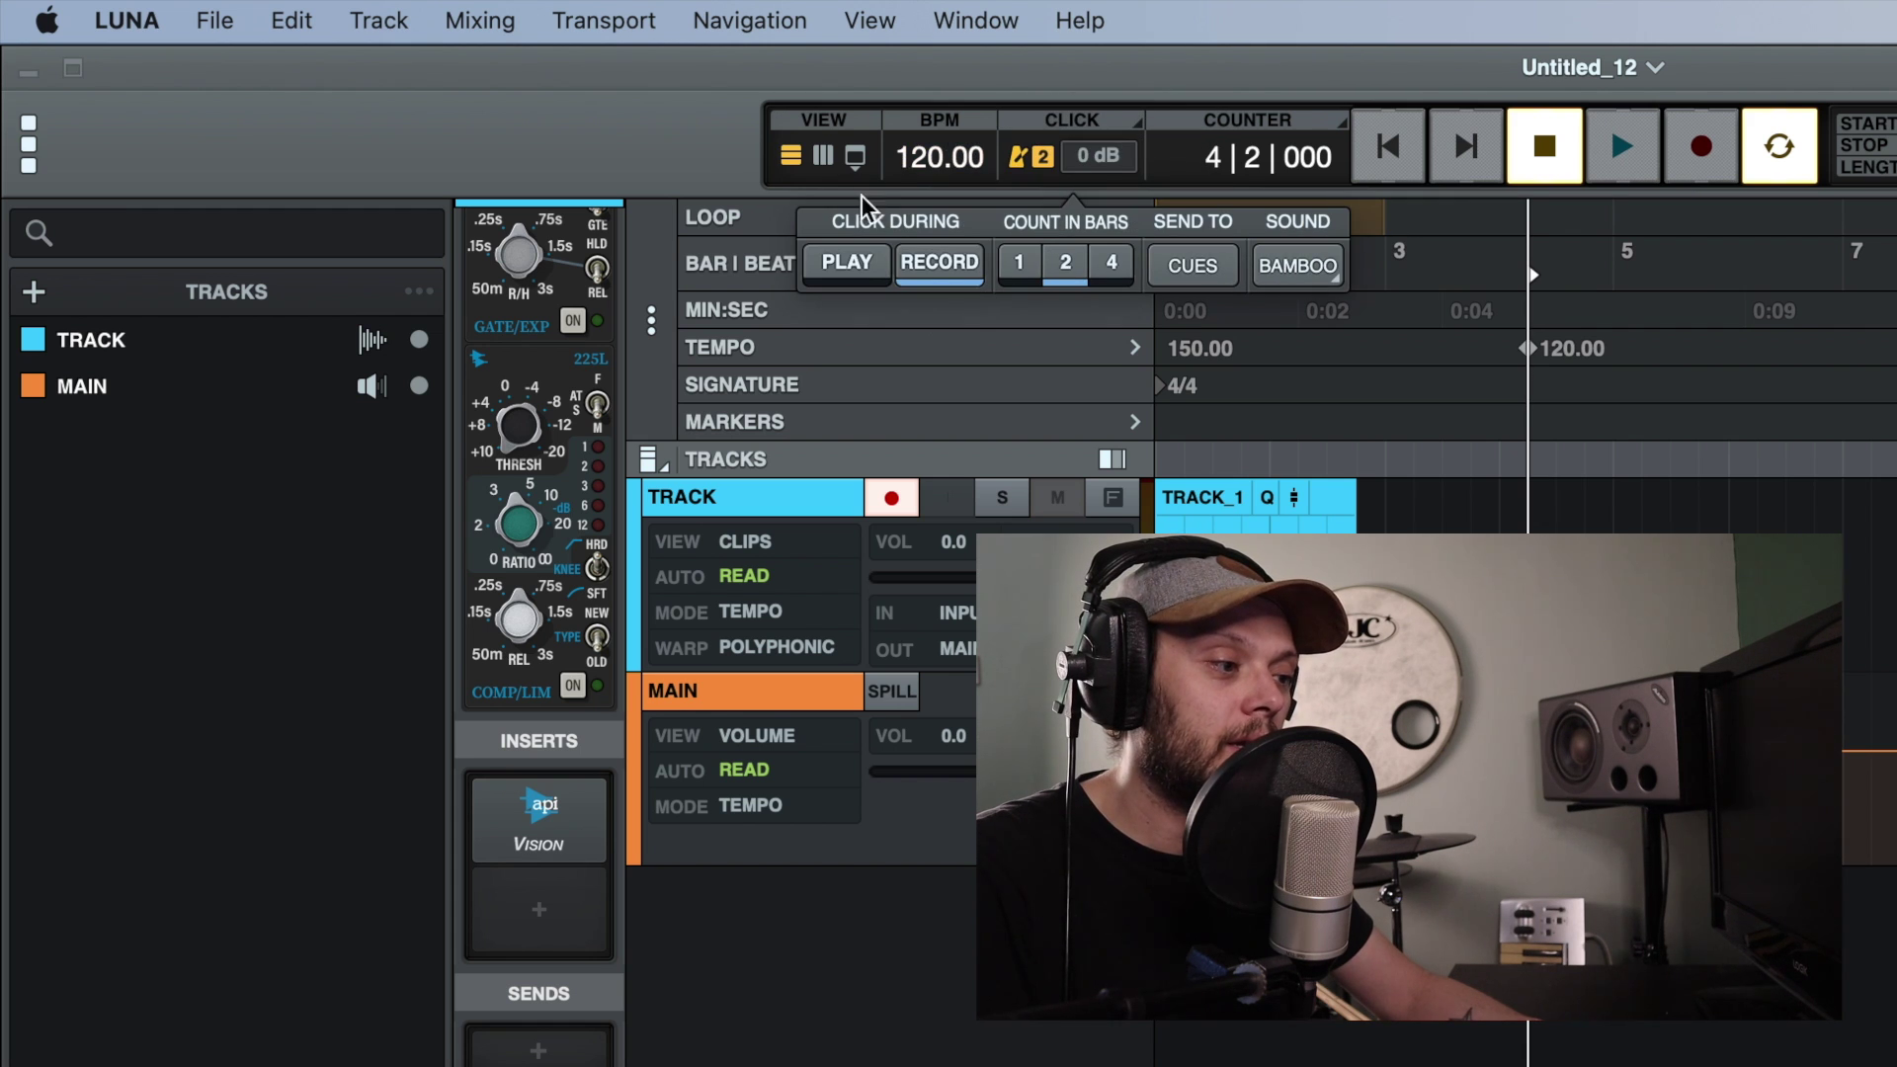
pyautogui.click(848, 264)
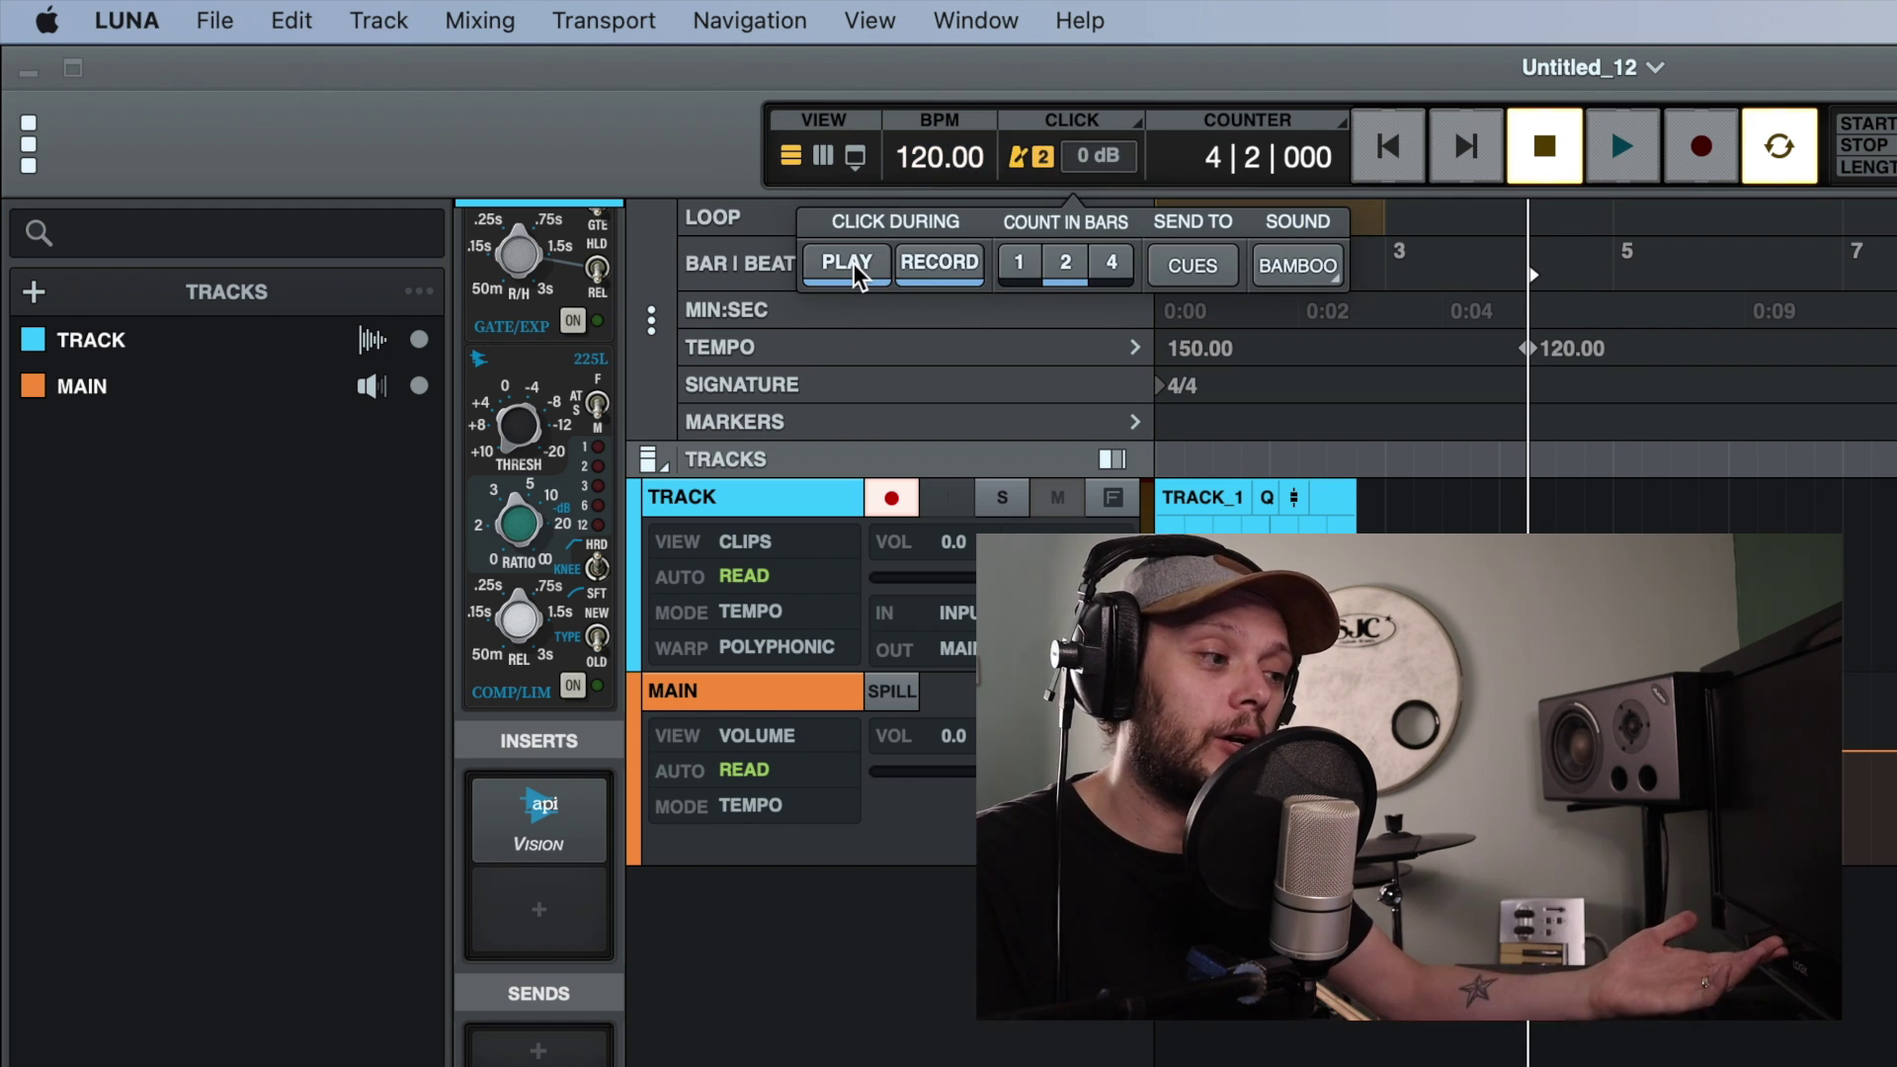
pyautogui.click(1136, 122)
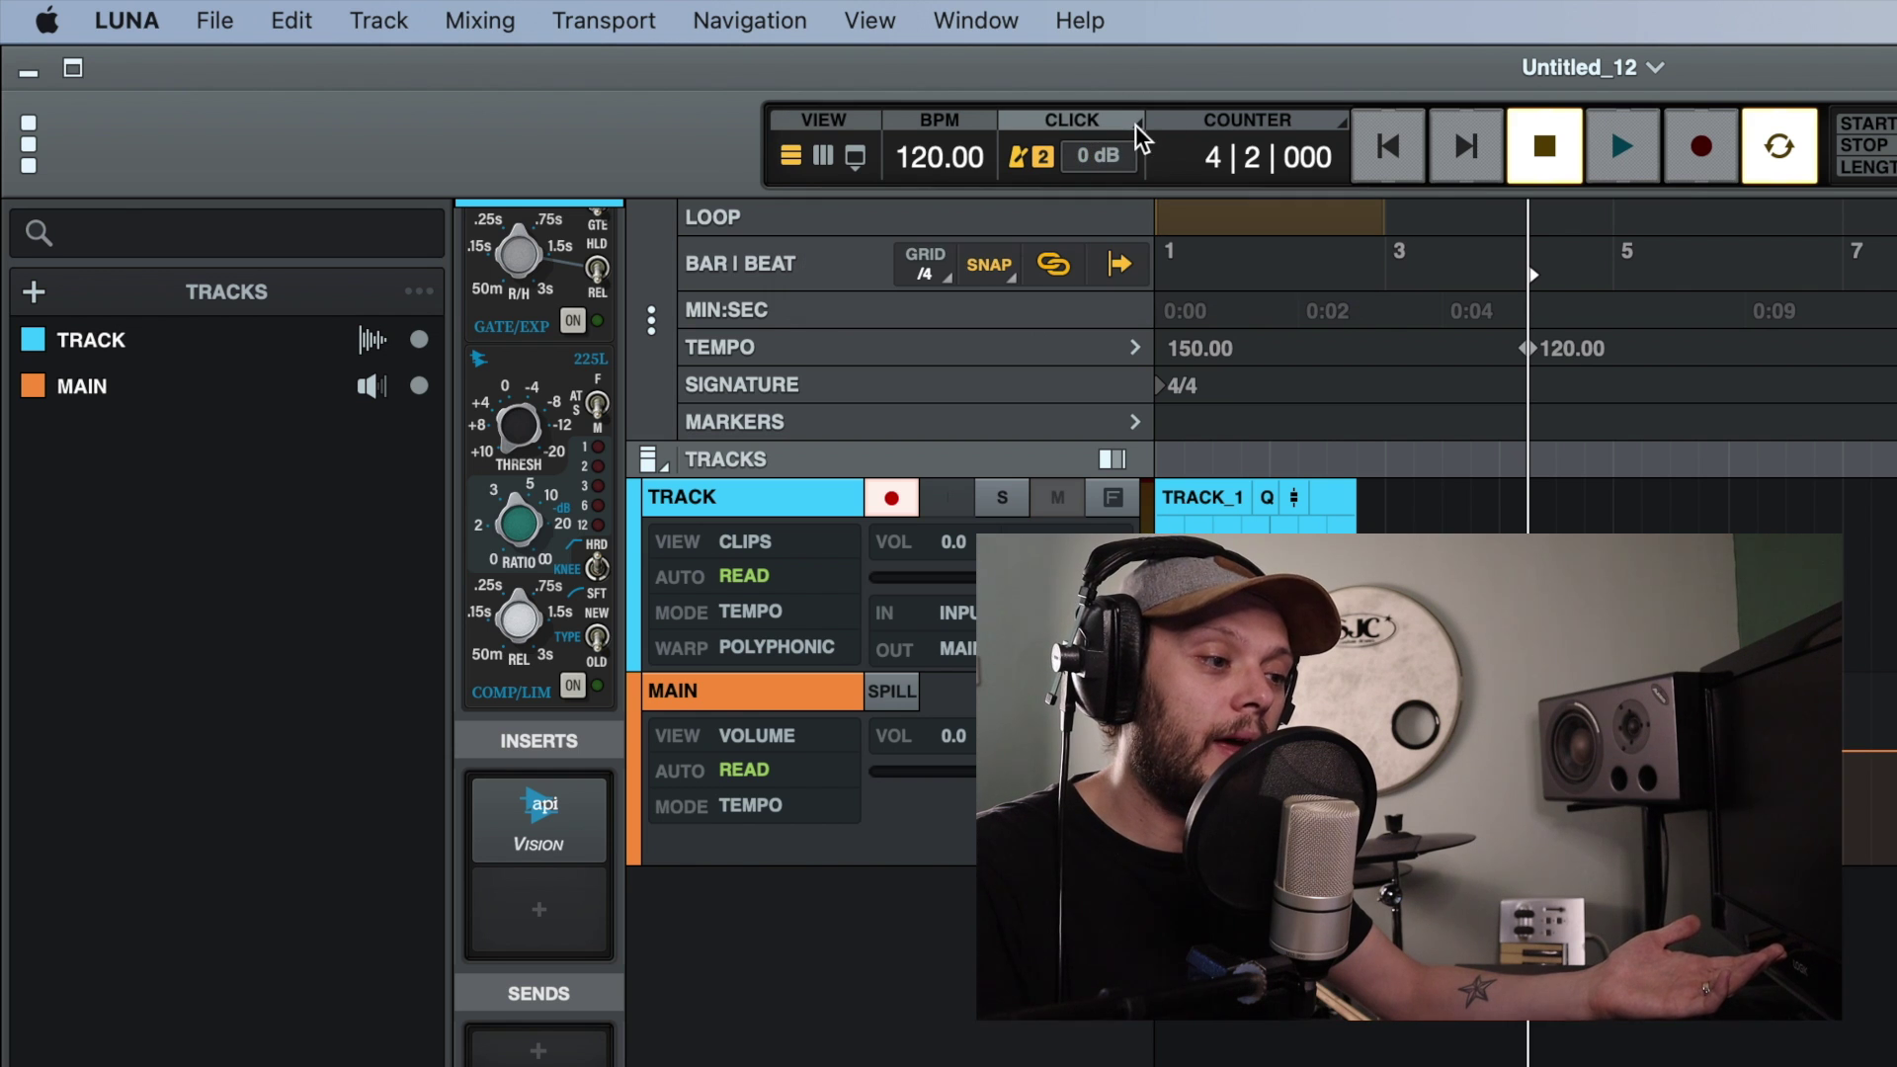
# Step: Play from bar 3, beat 2 through the drop to 120 BPM, then stop
pyautogui.click(1418, 345)
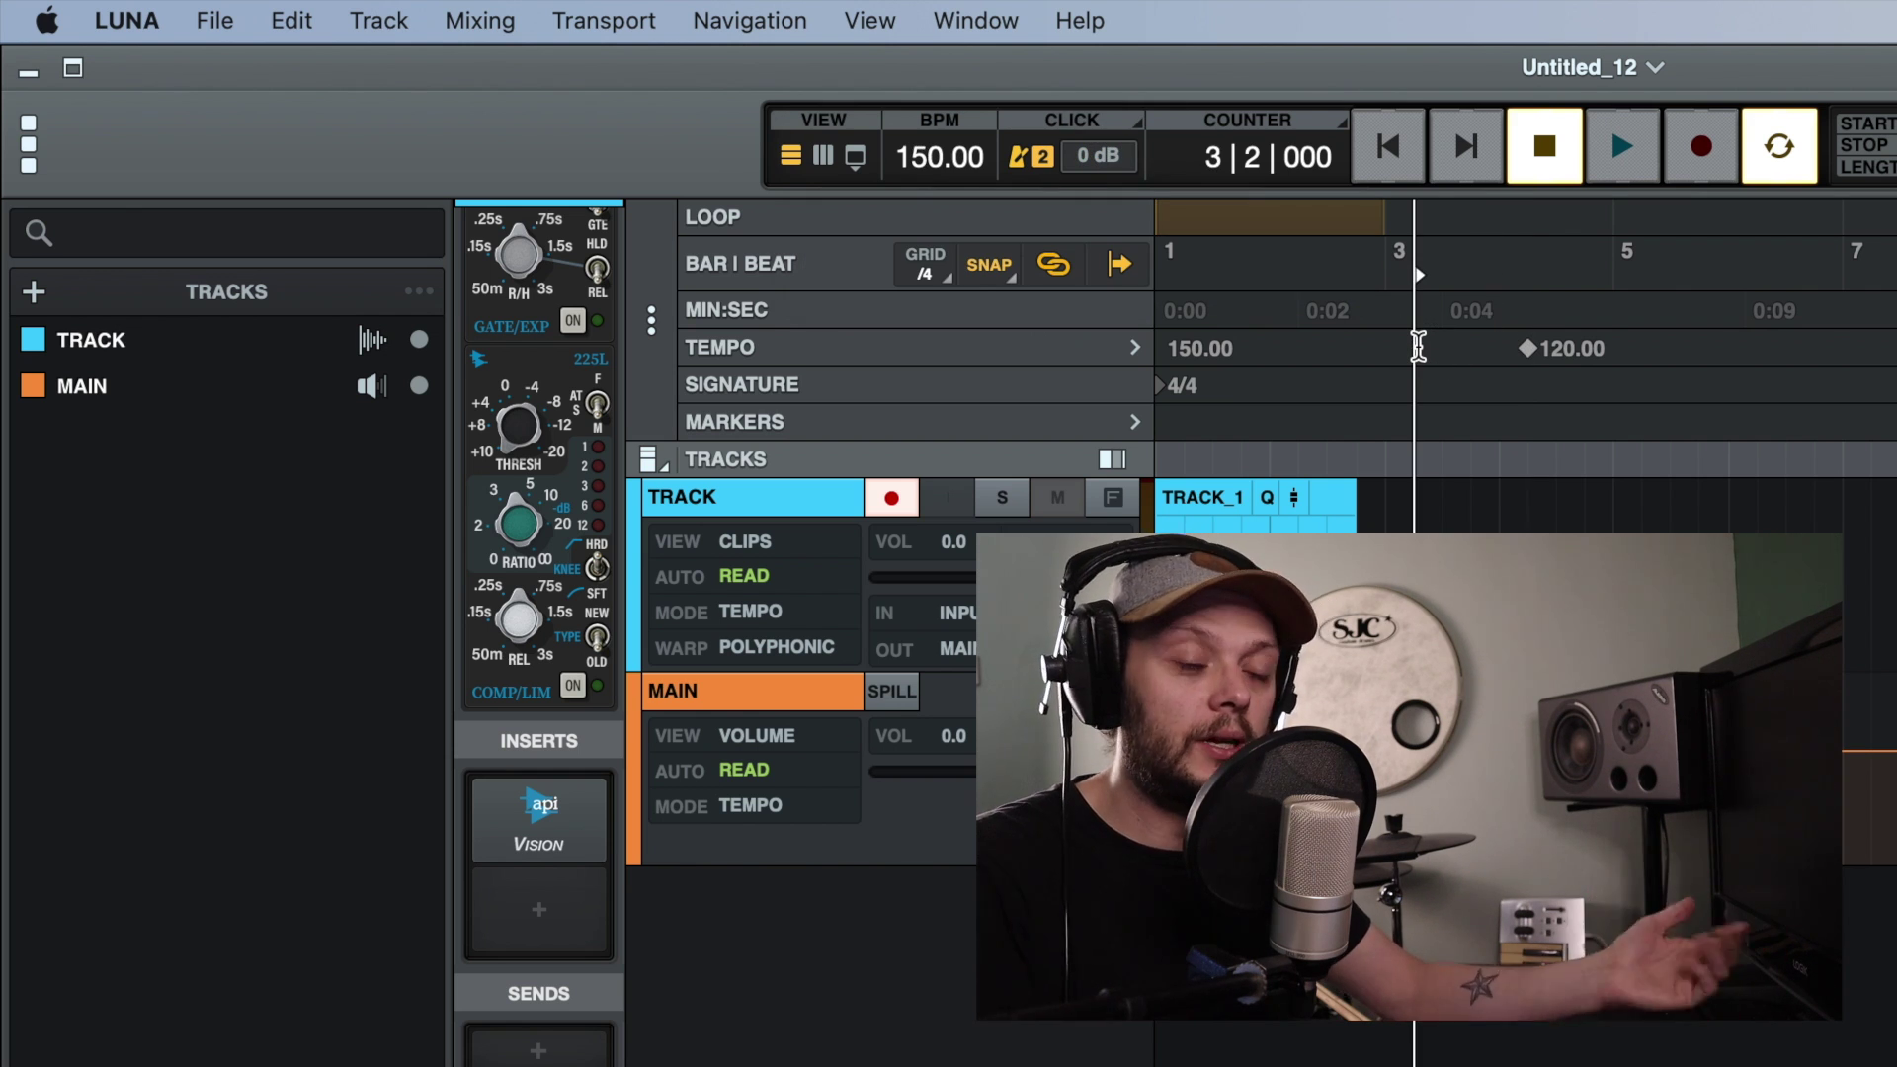
pyautogui.press('space')
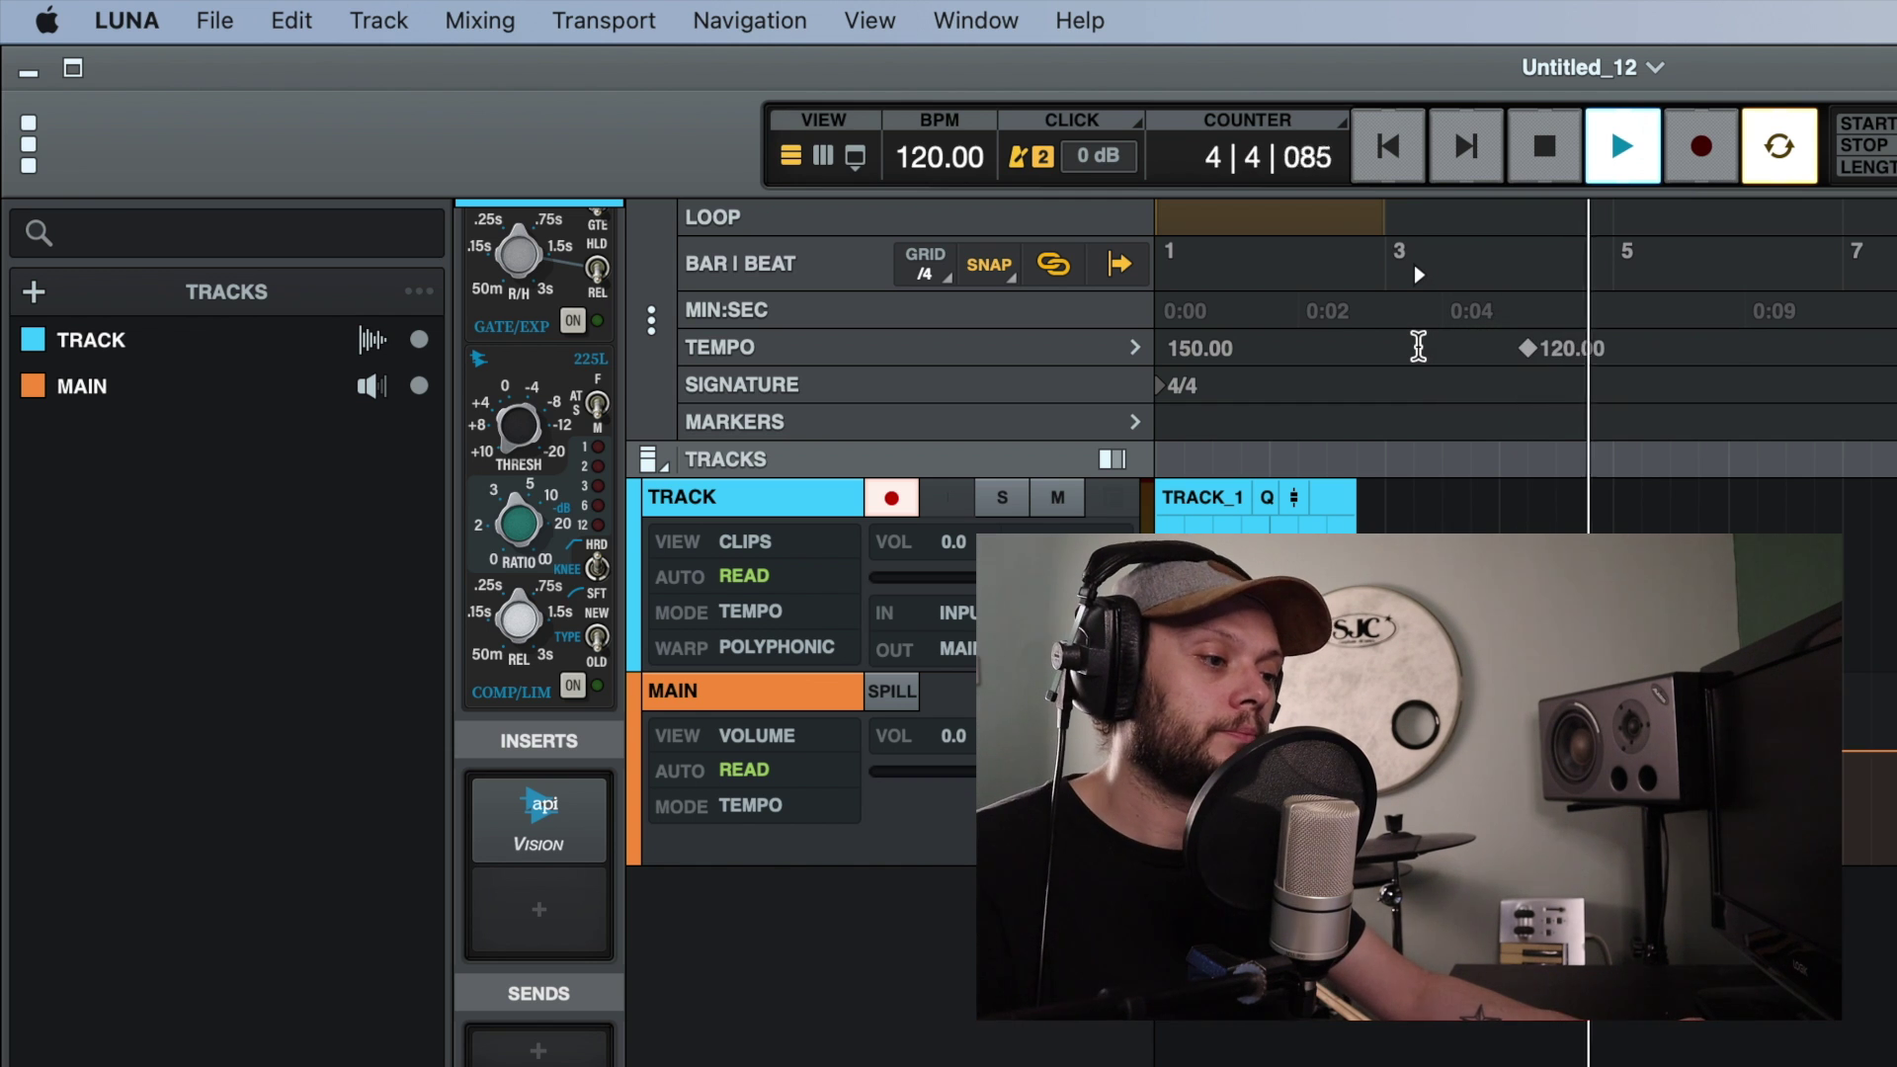
pyautogui.press('space')
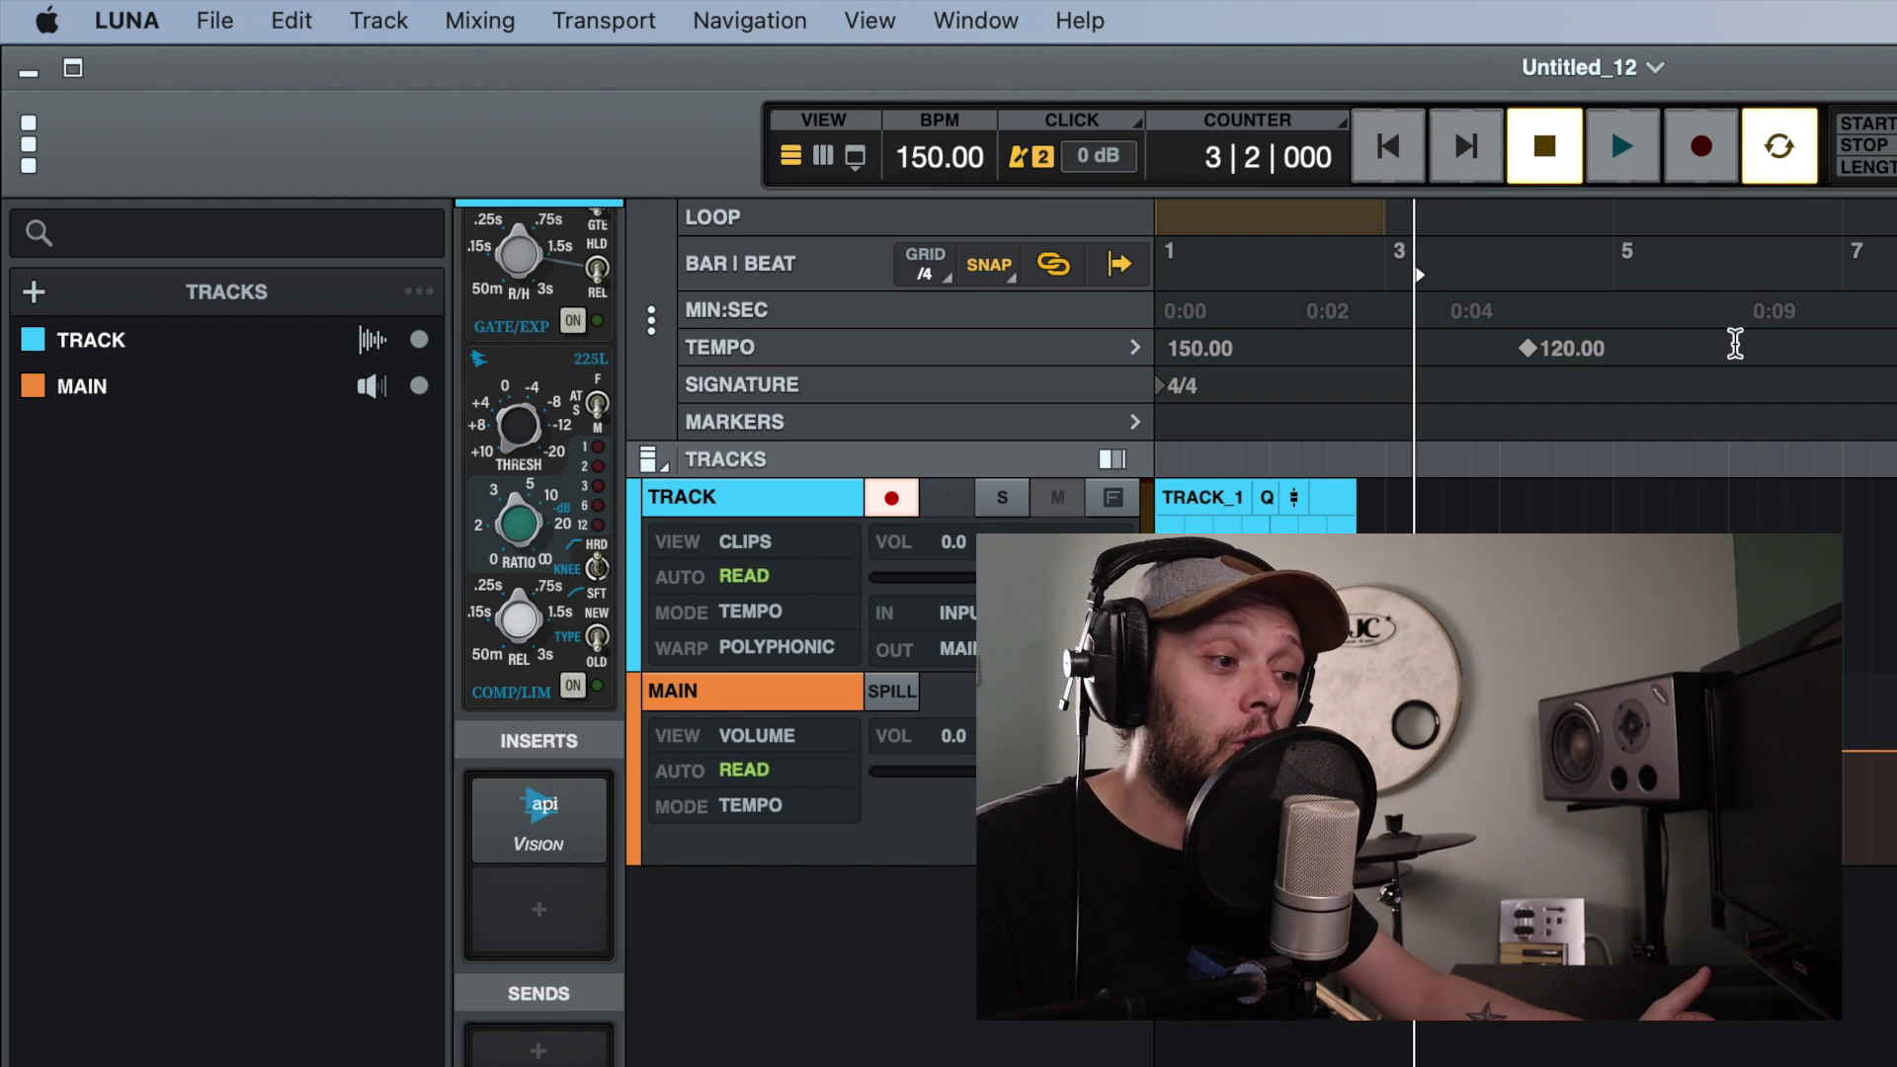
pyautogui.doubleClick(1734, 343)
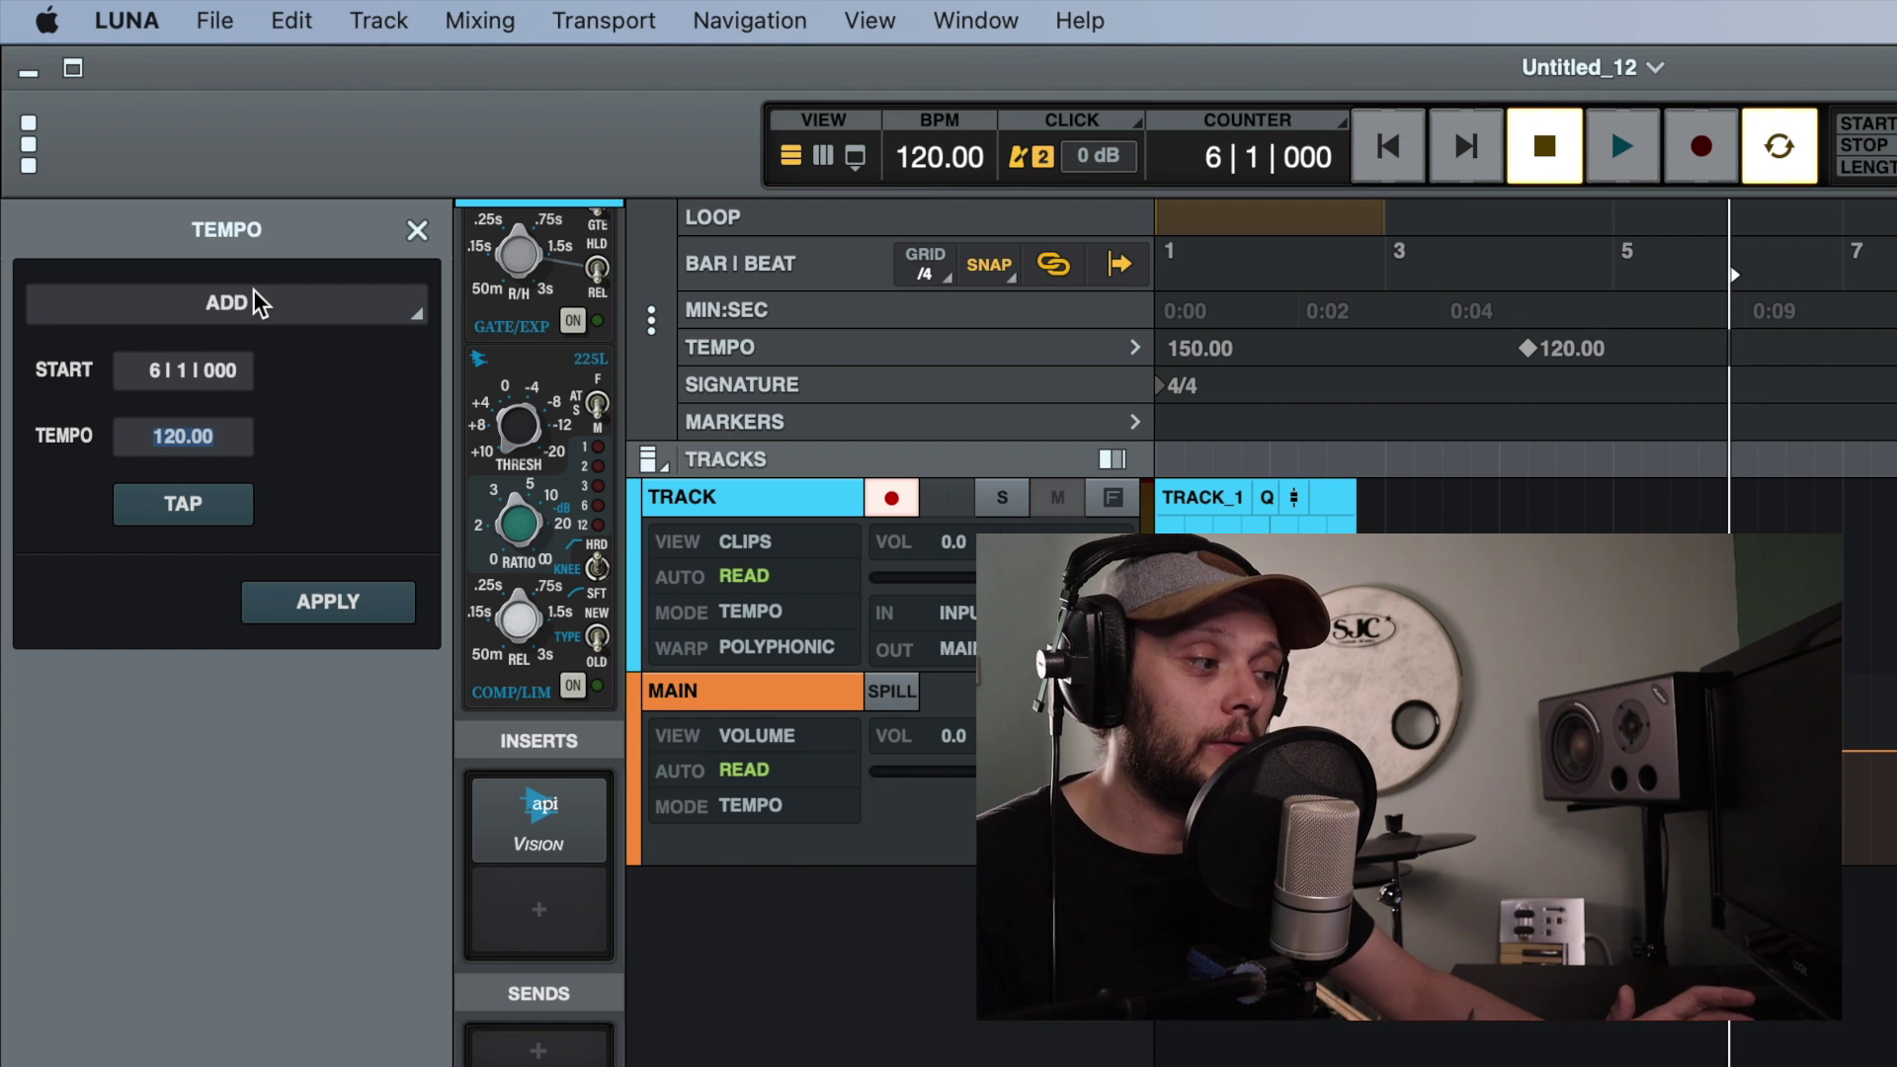
pyautogui.click(417, 230)
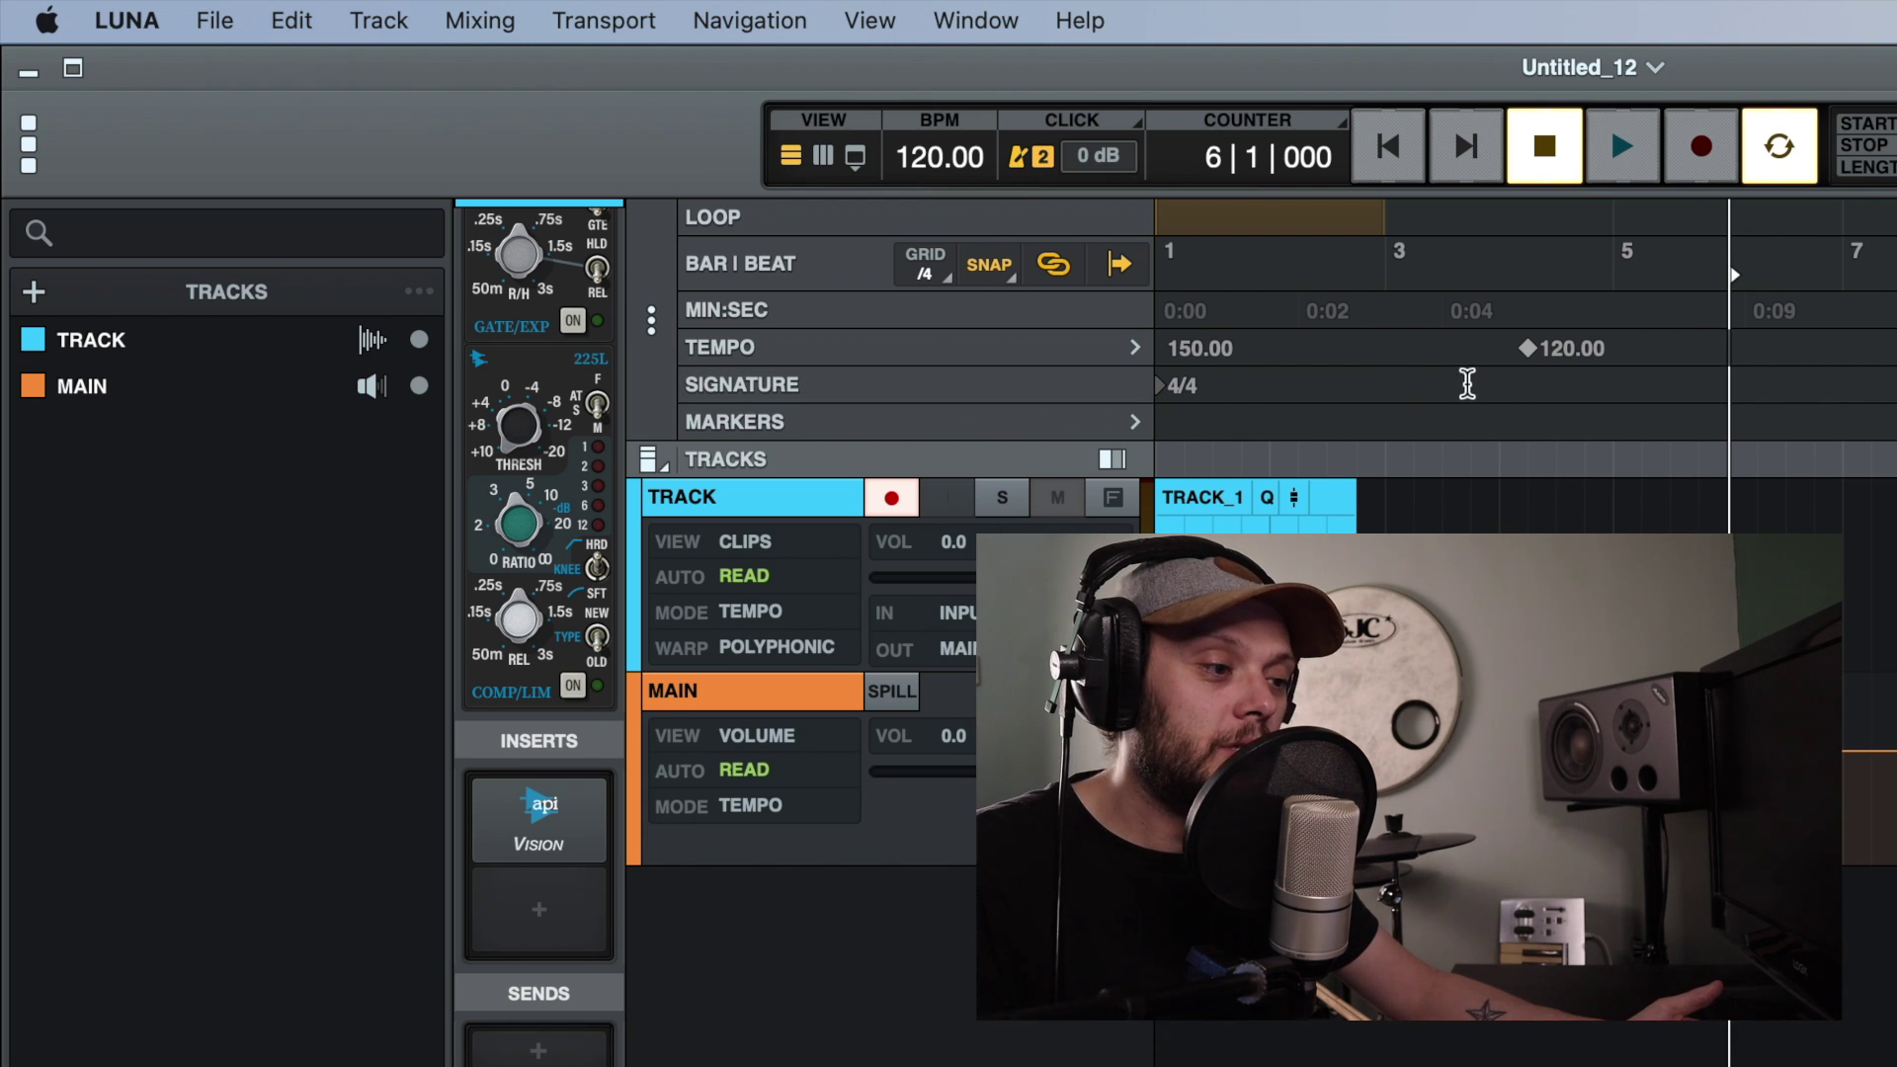
# Step: Add a 3/4 time signature change at bar 3, beat 3 and move it to bar 7
pyautogui.click(1427, 383)
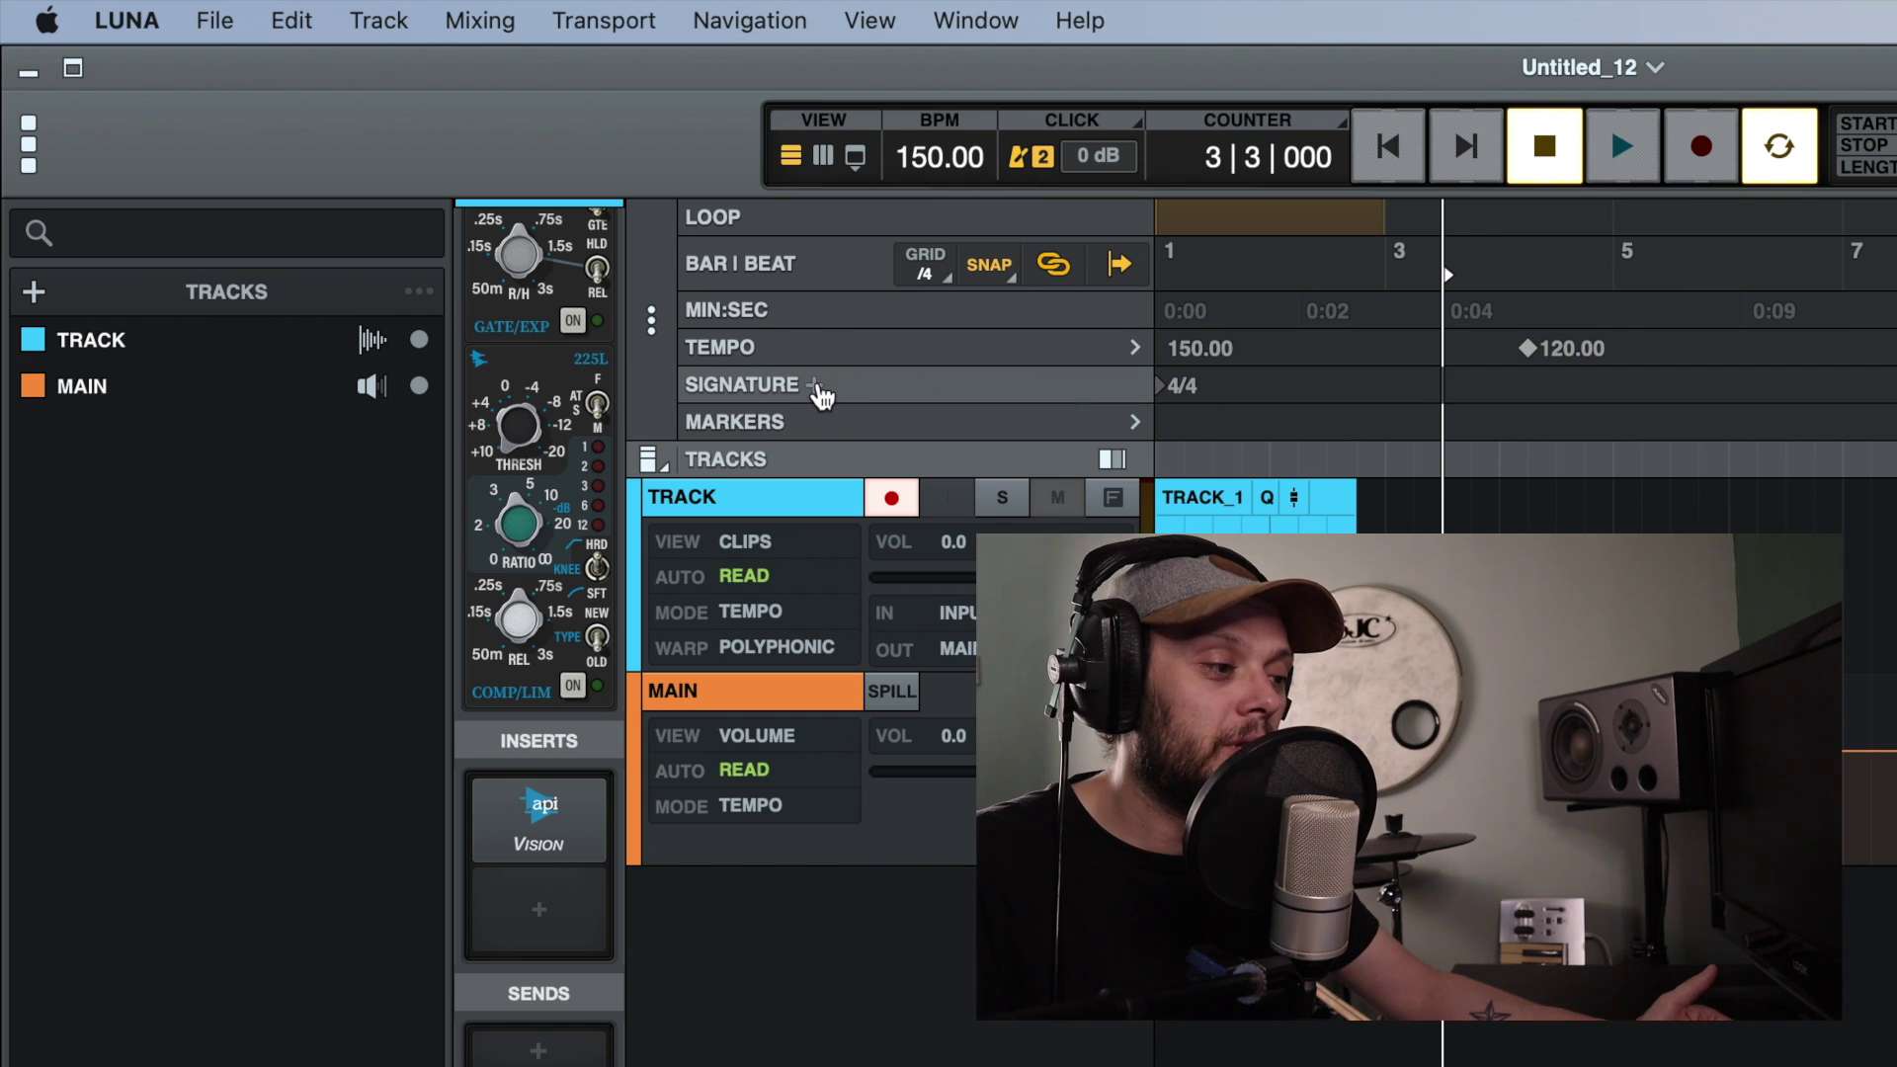
pyautogui.doubleClick(1429, 384)
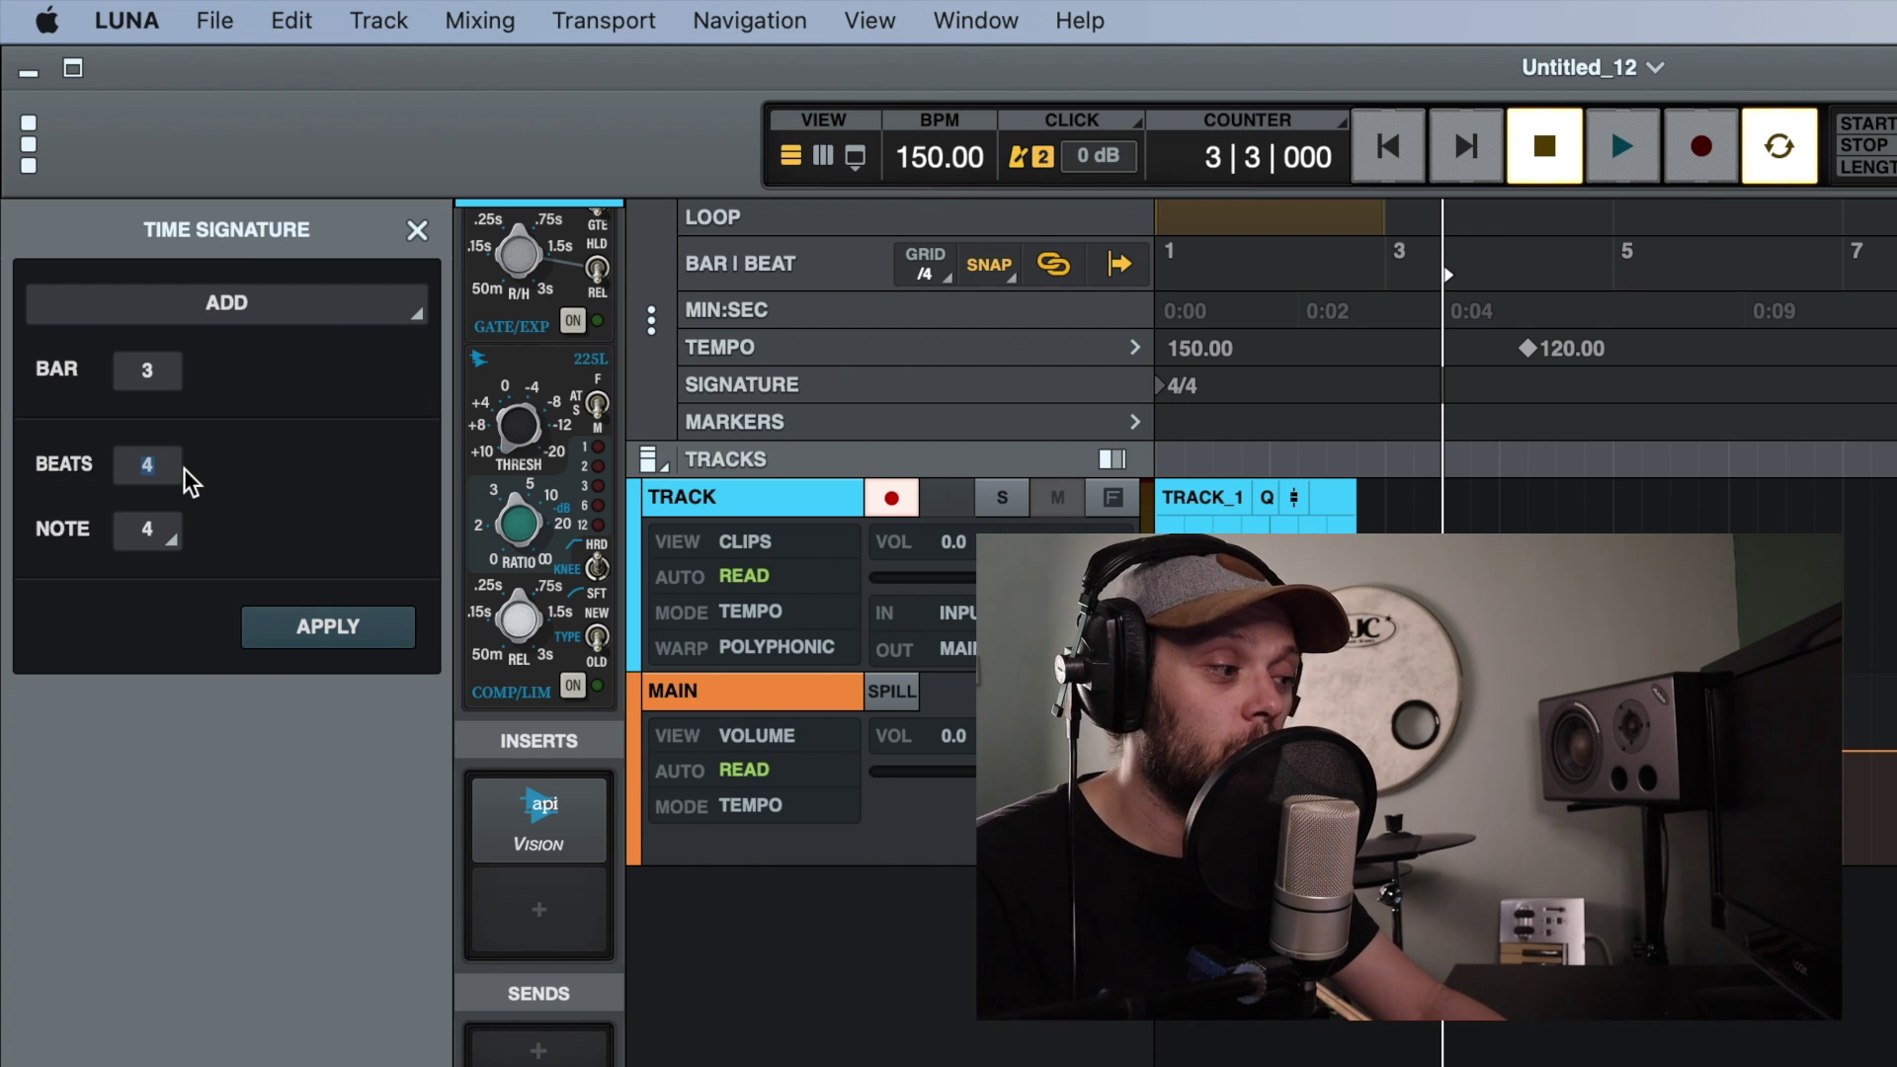
pyautogui.write('3')
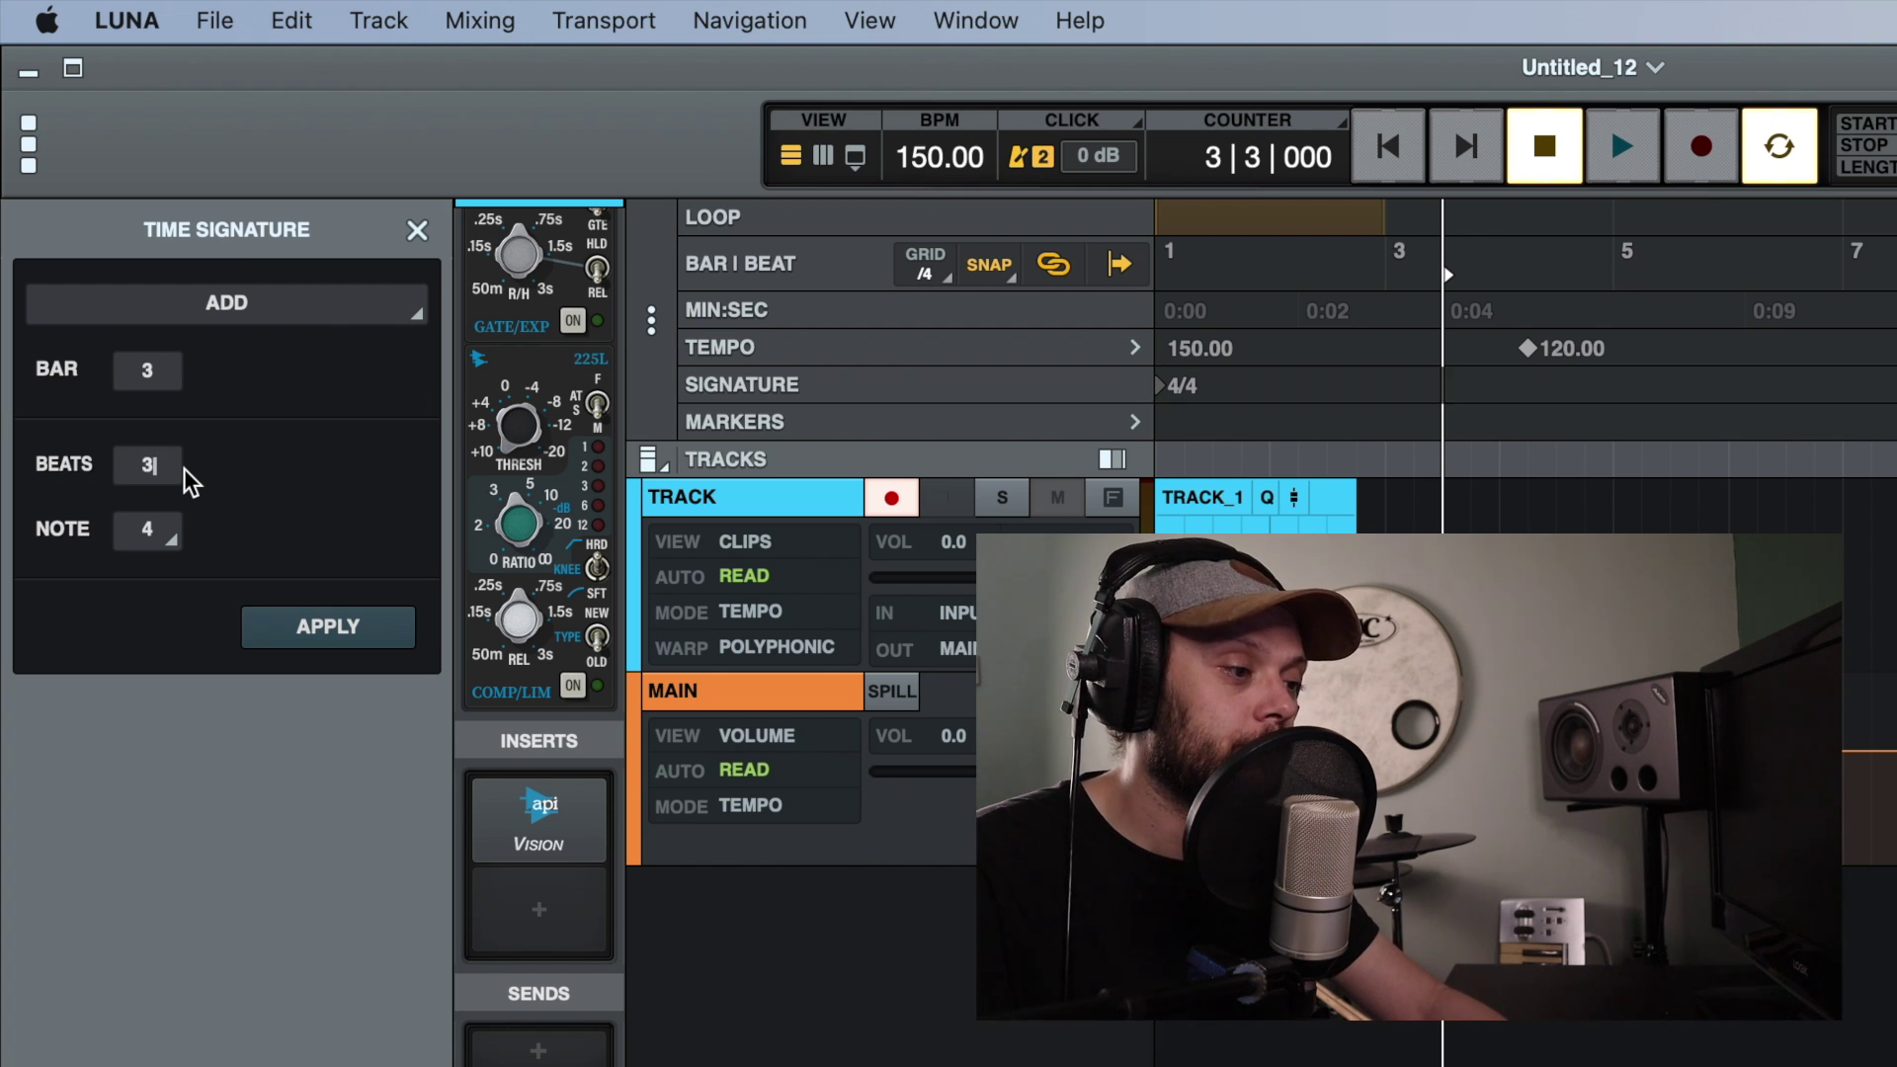
pyautogui.click(330, 640)
pyautogui.press('Return')
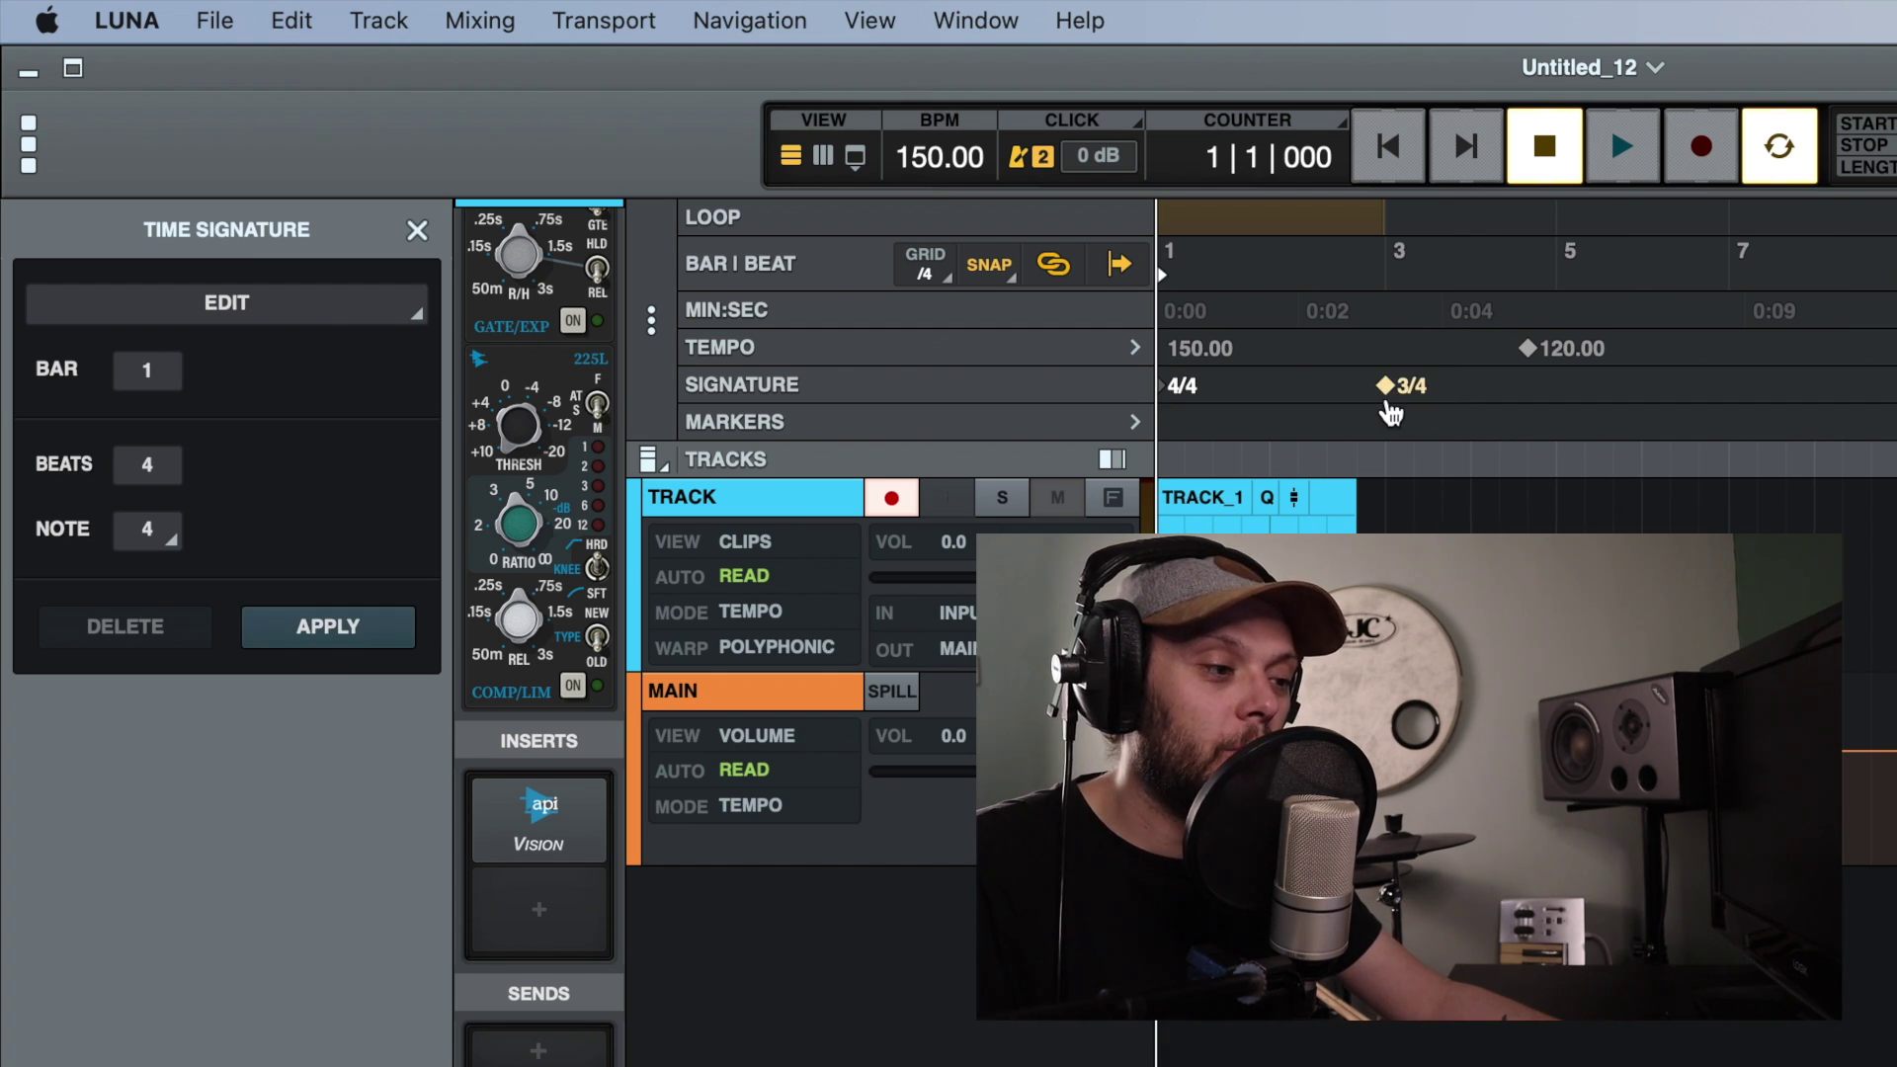
pyautogui.moveTo(1393, 405); pyautogui.dragTo(1747, 385)
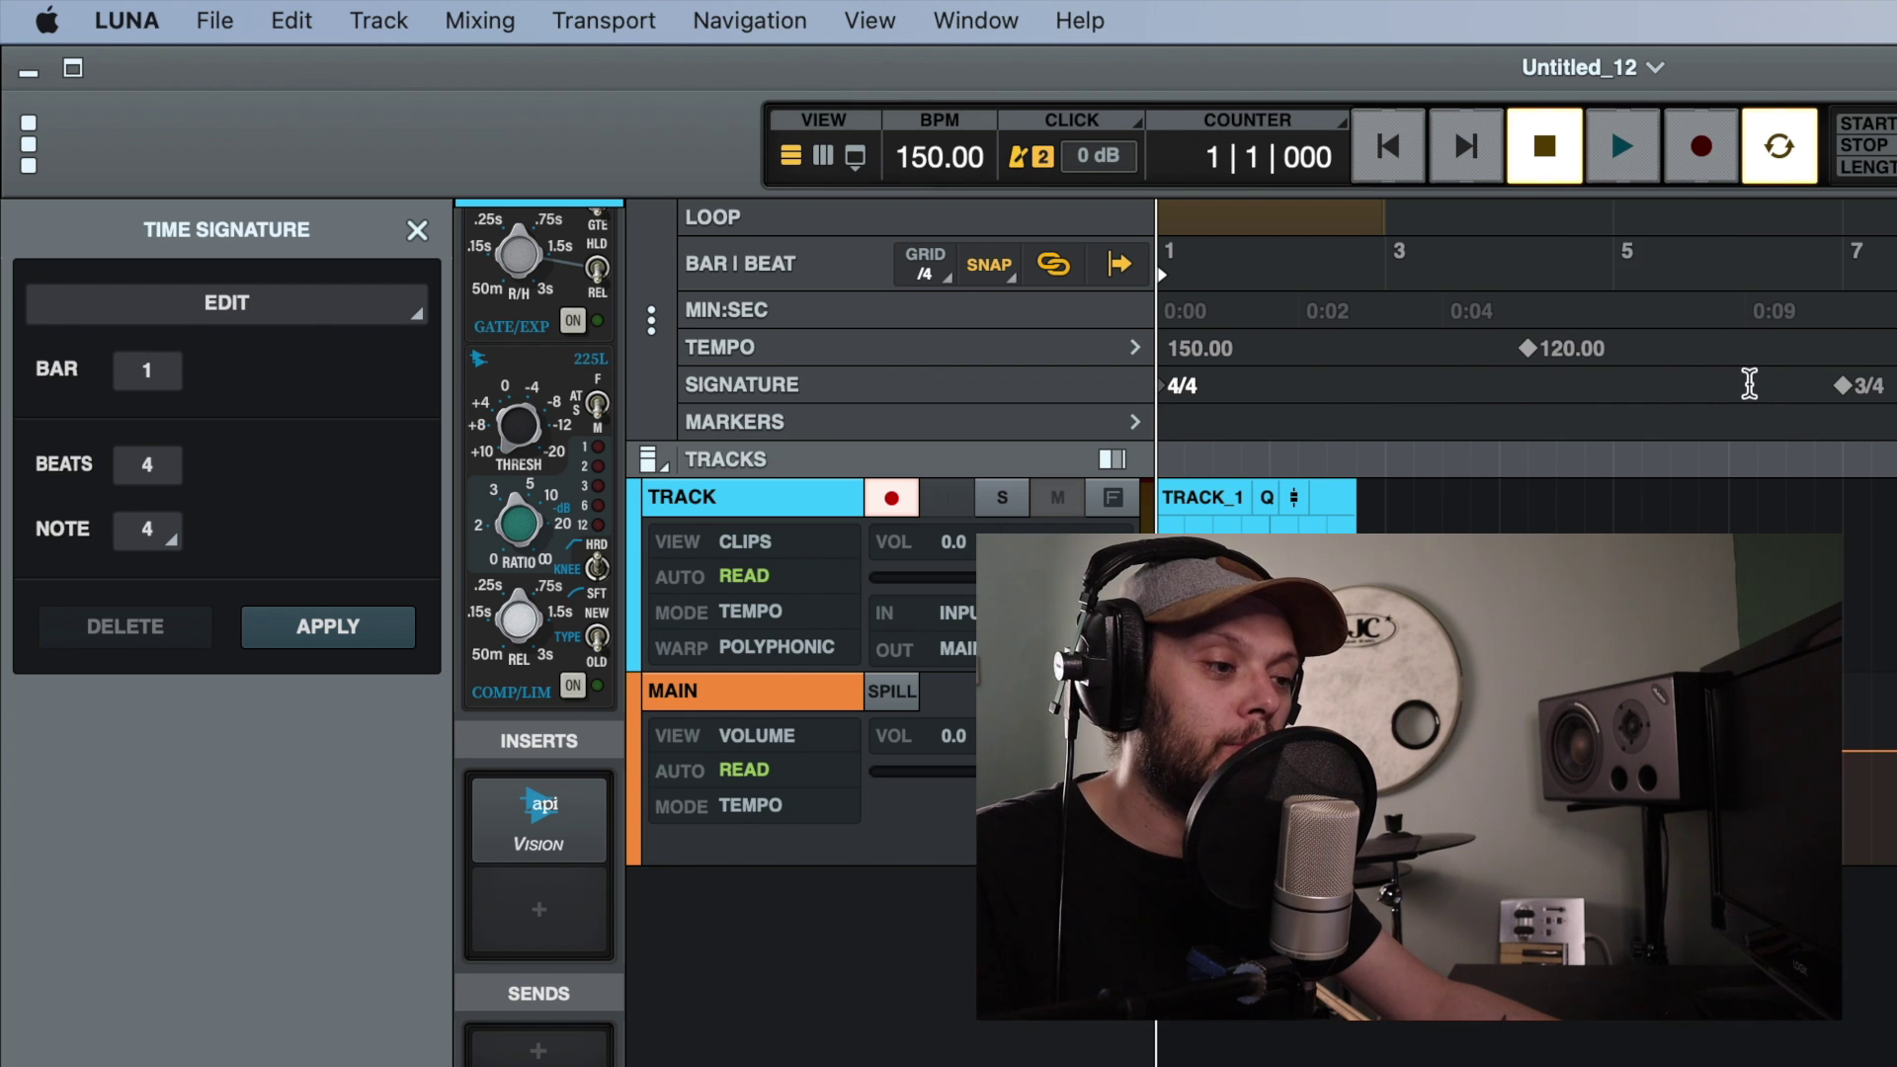
pyautogui.click(1749, 383)
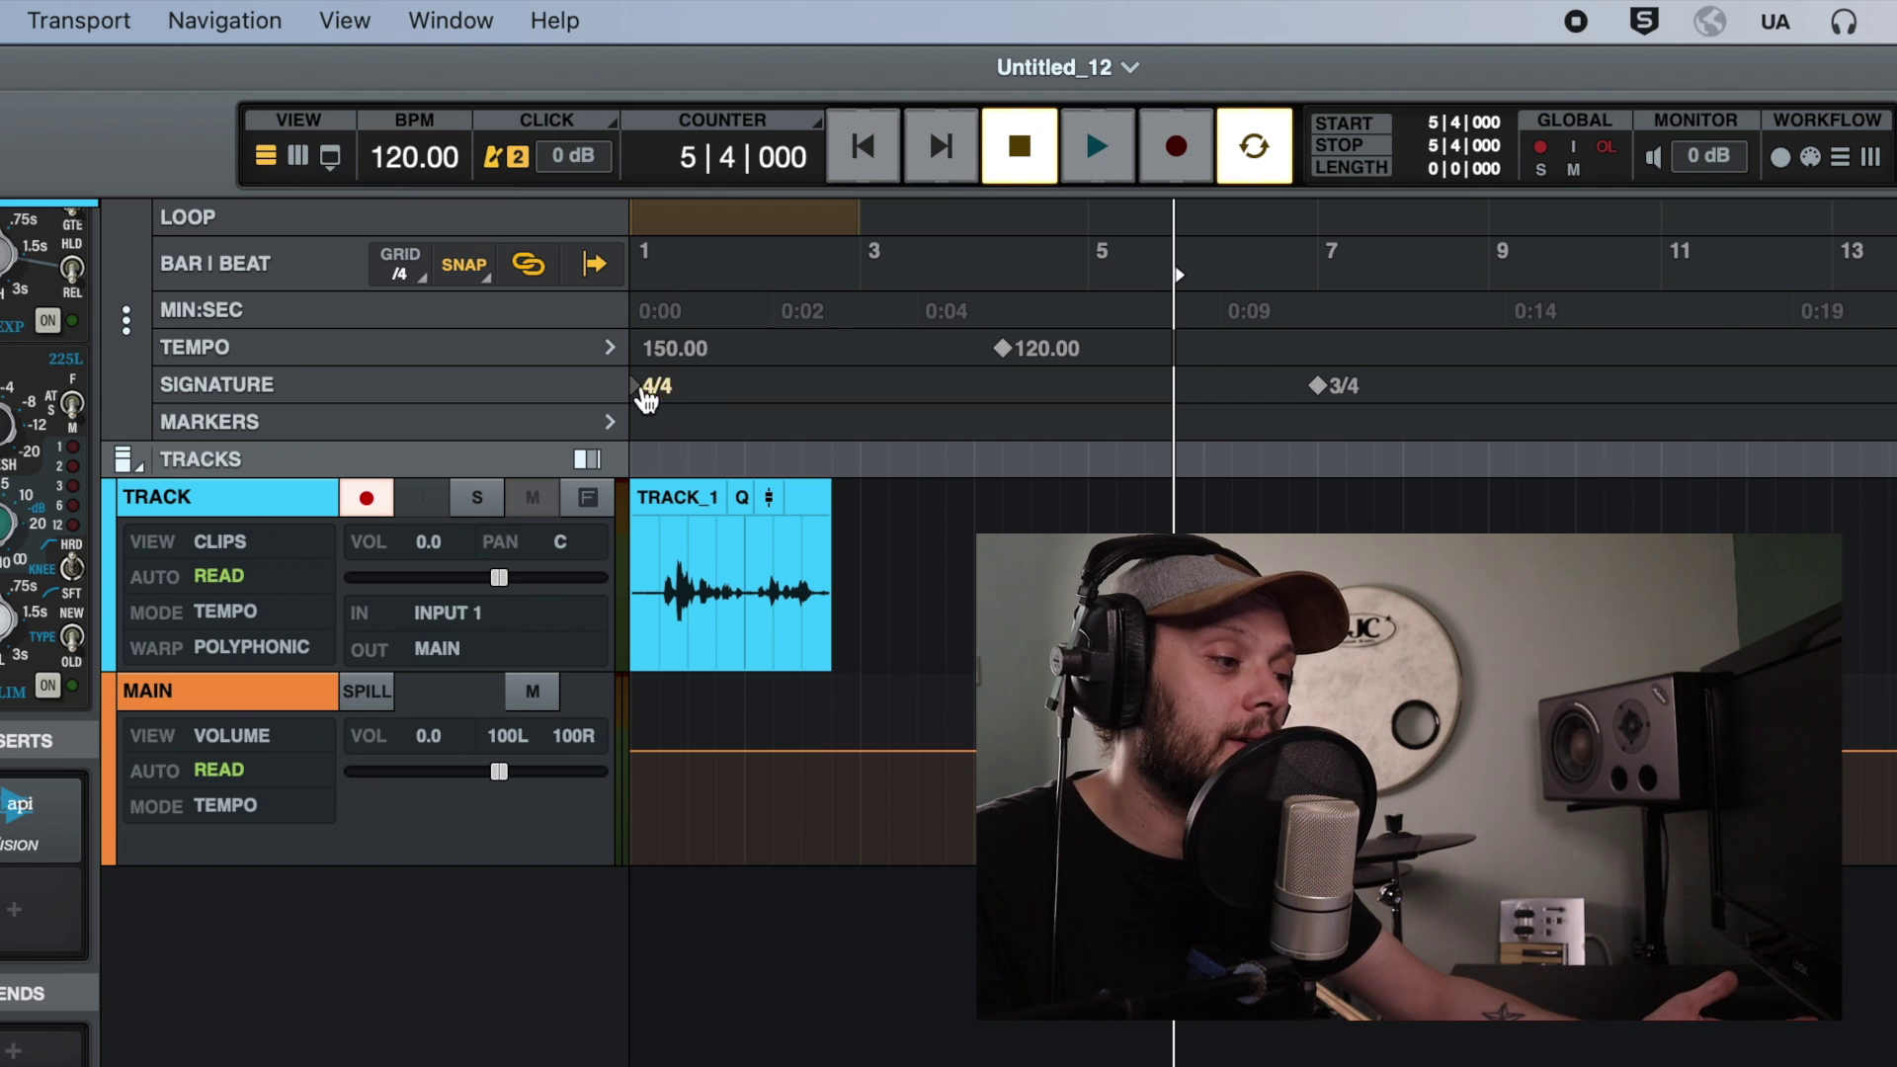
# Step: Expand the tempo lane and, on a 1/16 grid, draw a ramp from 120 to 138 BPM before bar 7
pyautogui.click(611, 349)
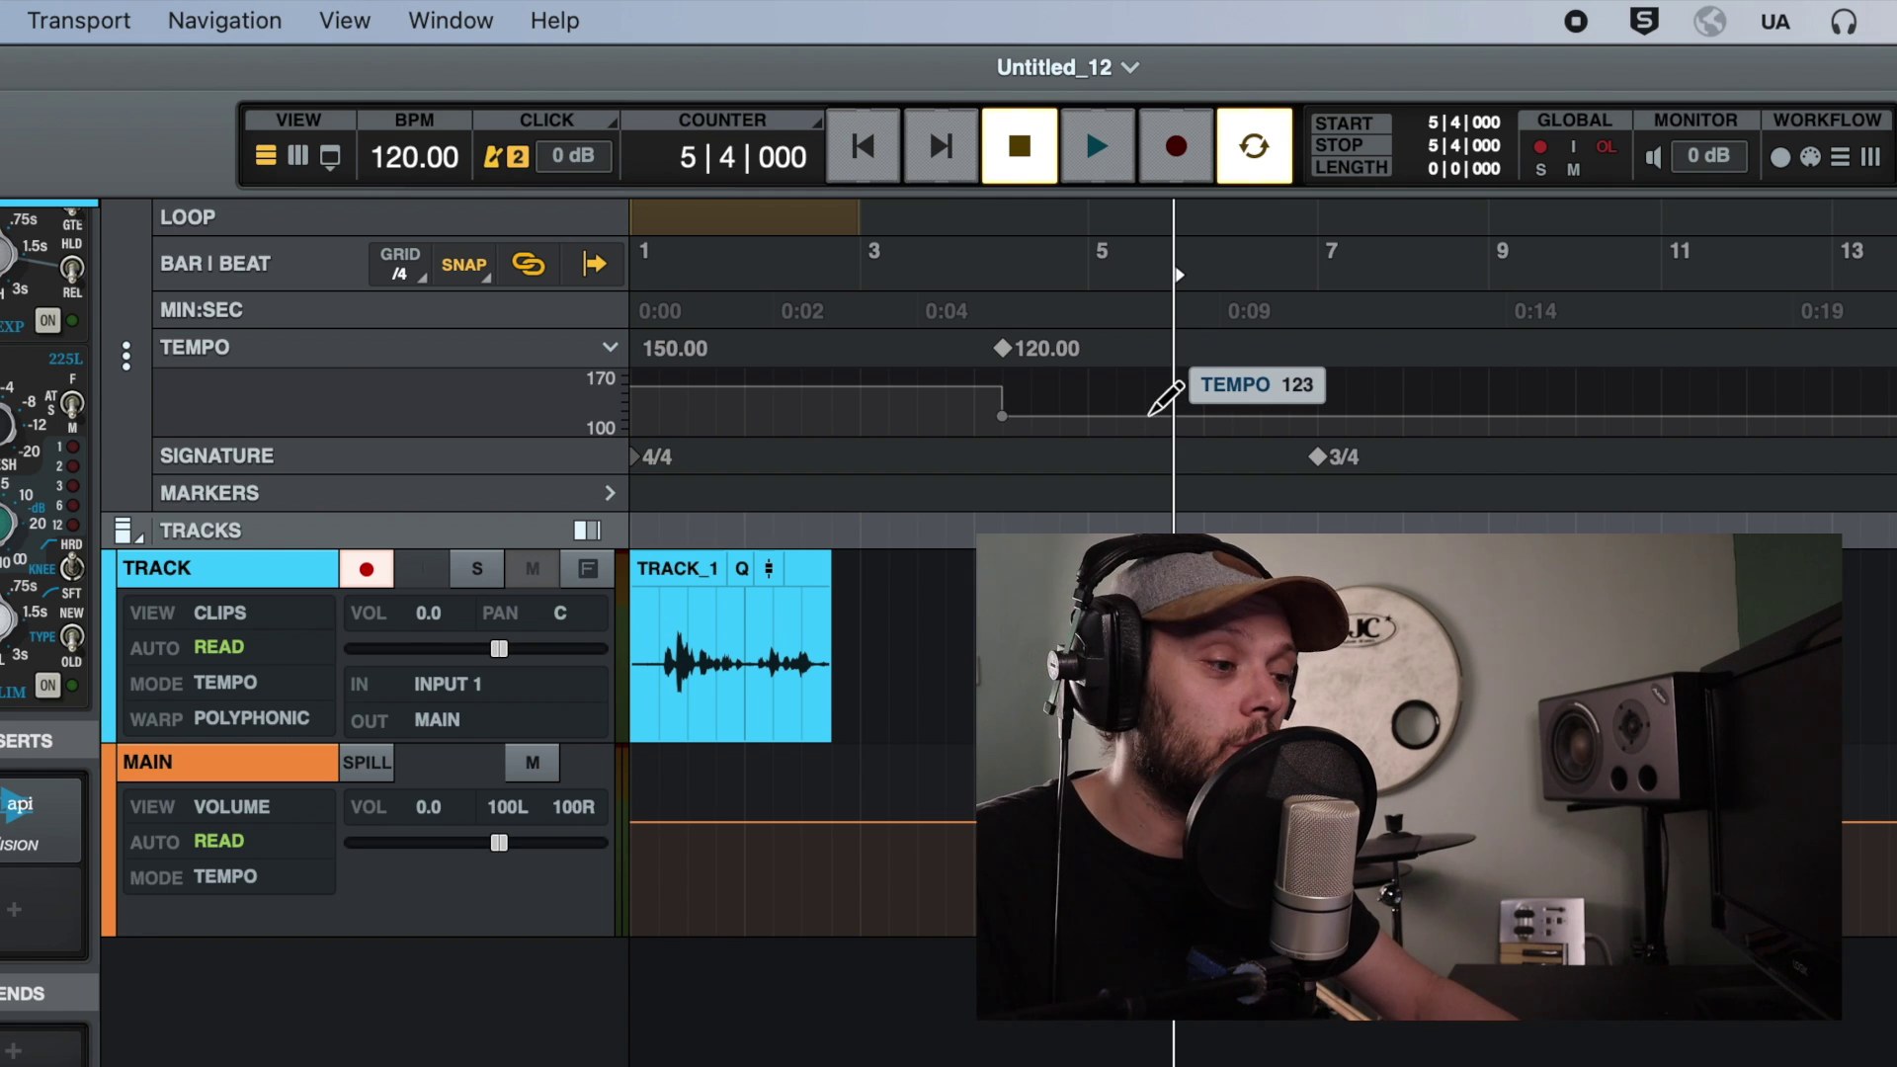
pyautogui.moveTo(1154, 407)
pyautogui.mouseDown()
pyautogui.moveTo(1231, 369)
pyautogui.moveTo(1287, 398)
pyautogui.mouseUp()
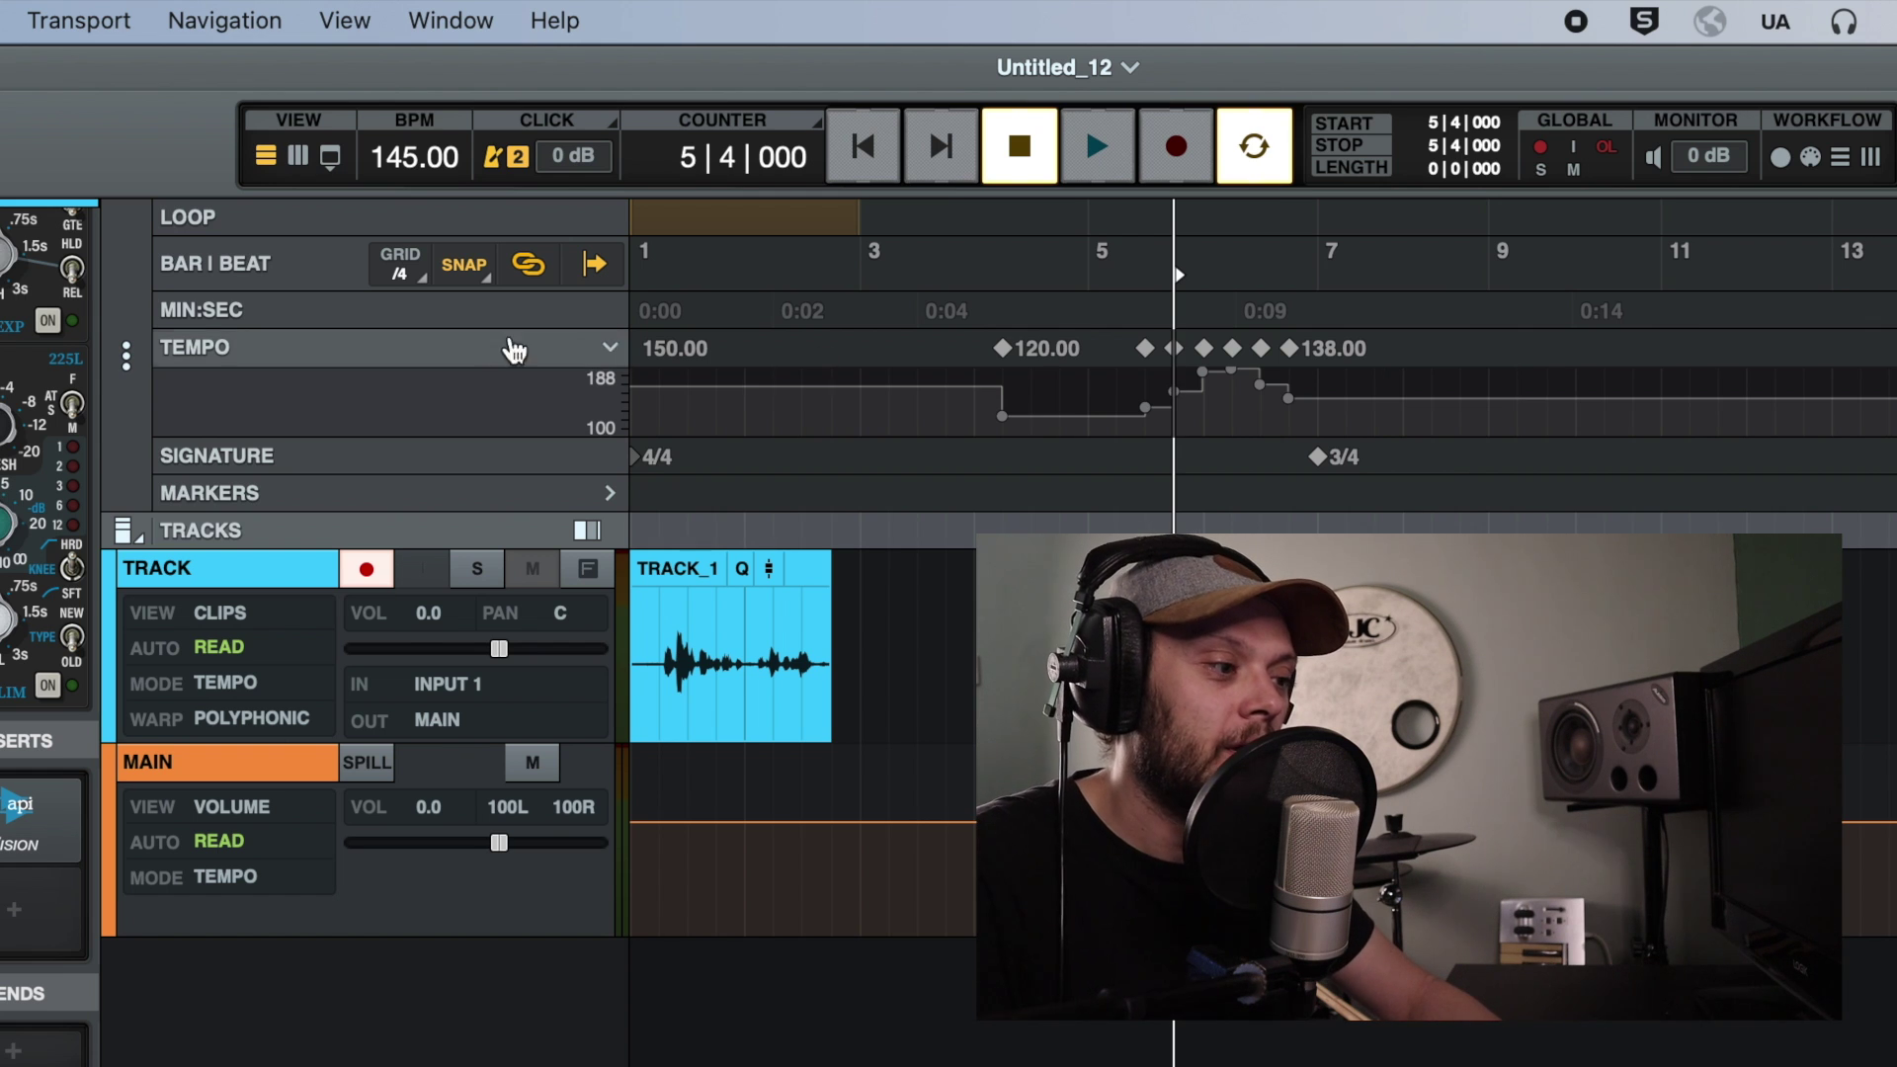
pyautogui.click(403, 283)
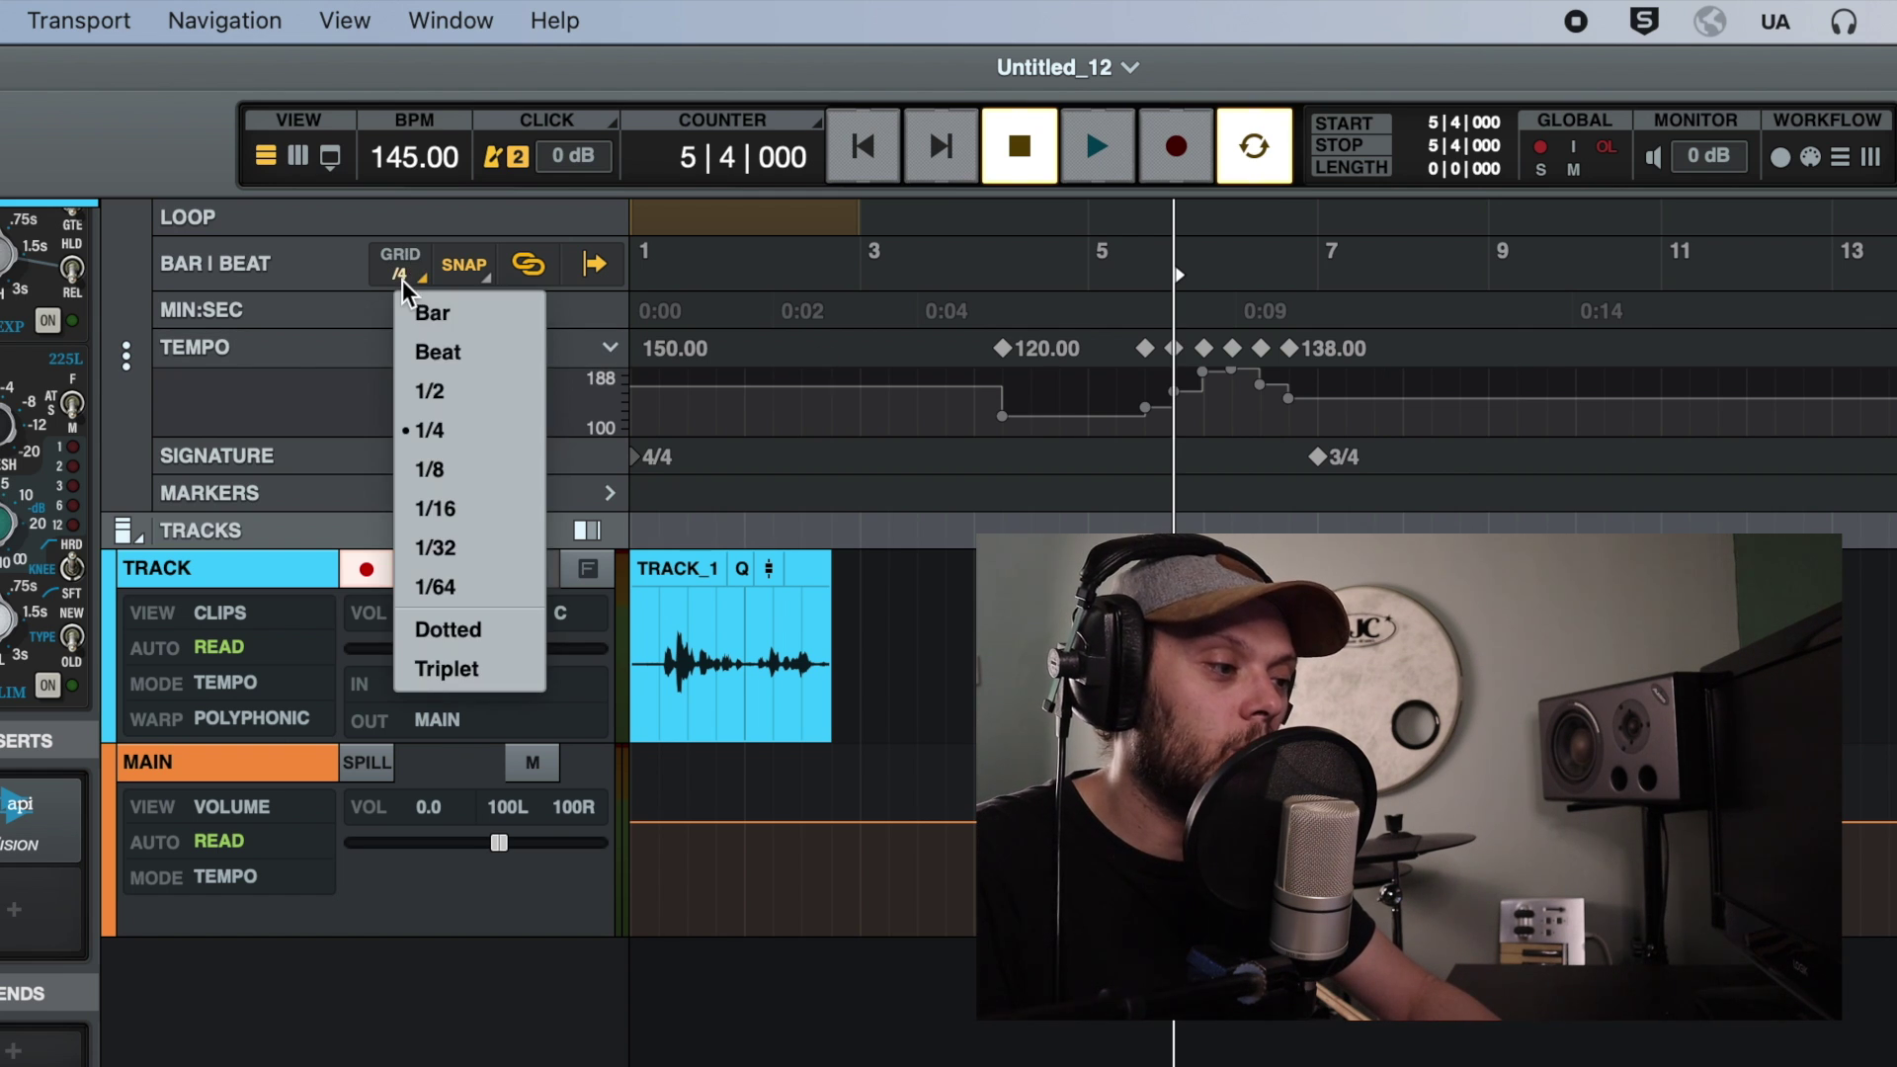
pyautogui.click(464, 521)
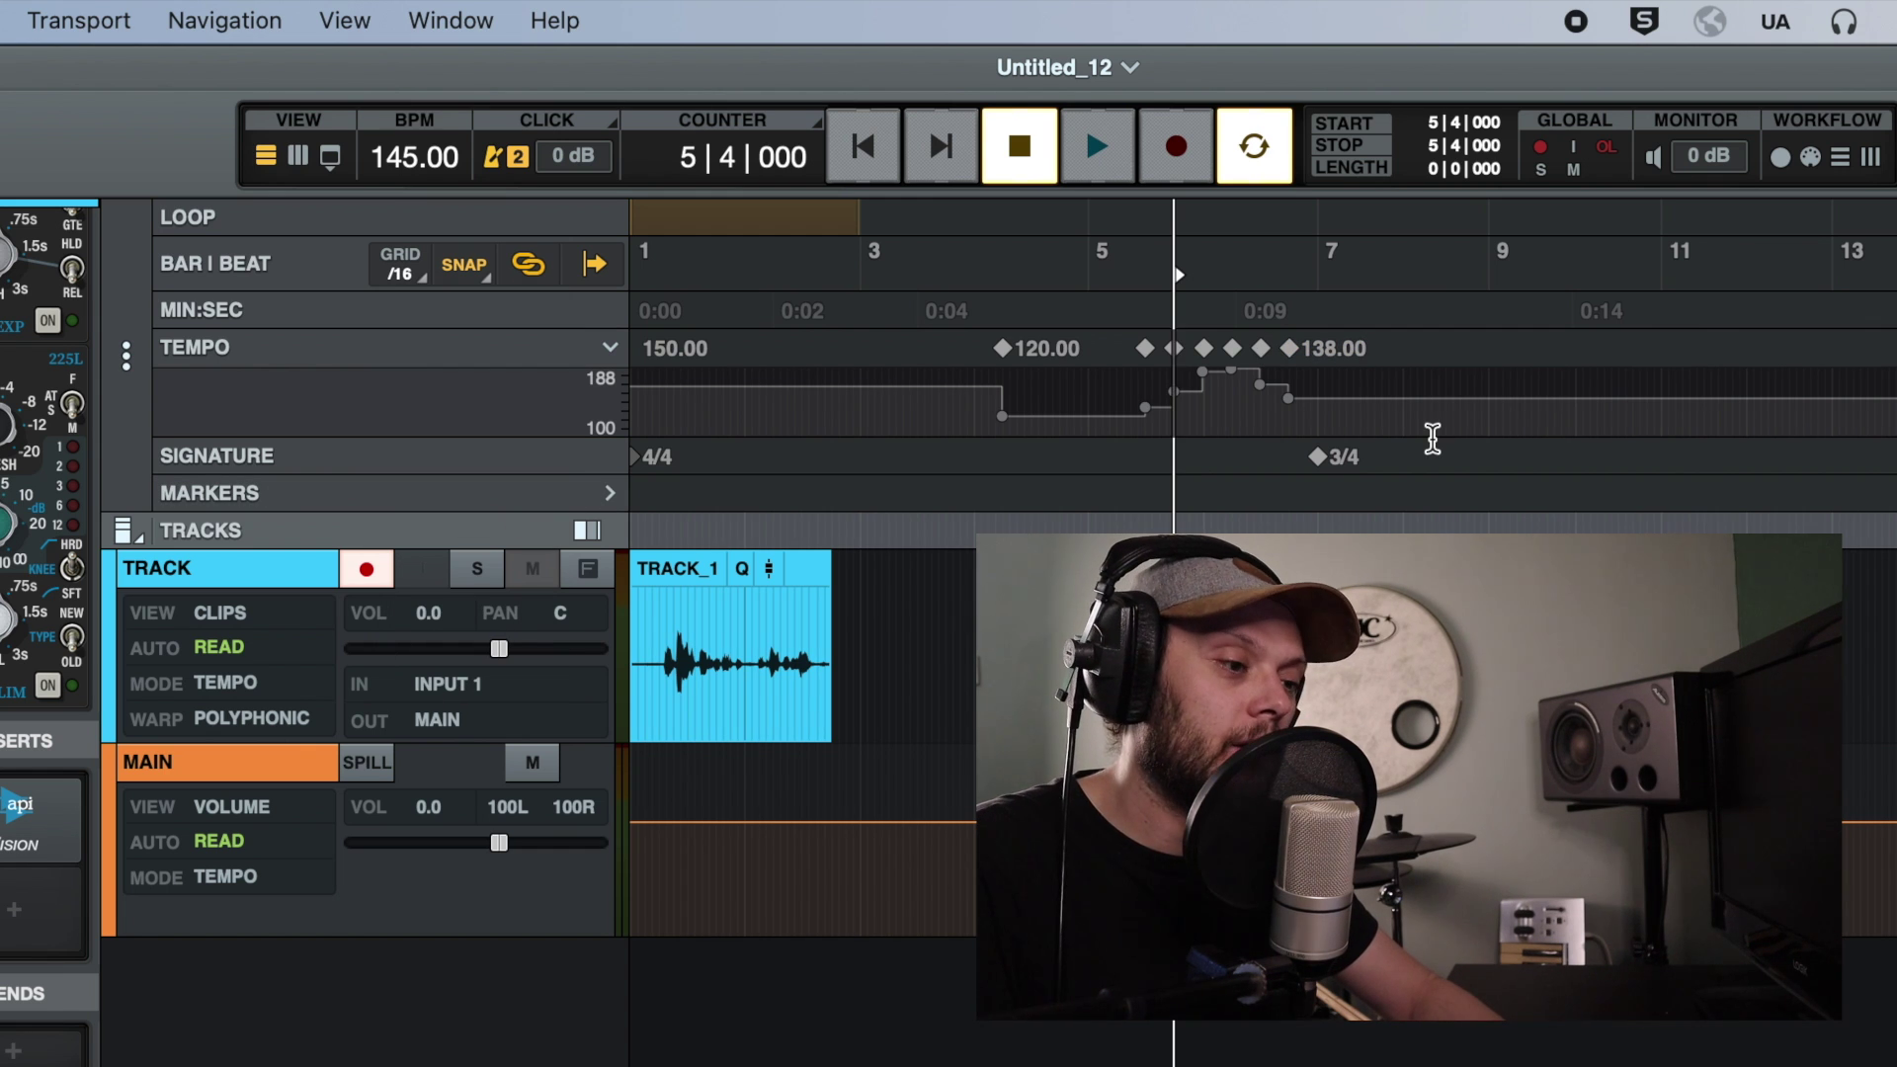
pyautogui.moveTo(1260, 406)
pyautogui.mouseDown()
pyautogui.moveTo(1145, 413)
pyautogui.moveTo(1280, 374)
pyautogui.mouseUp()
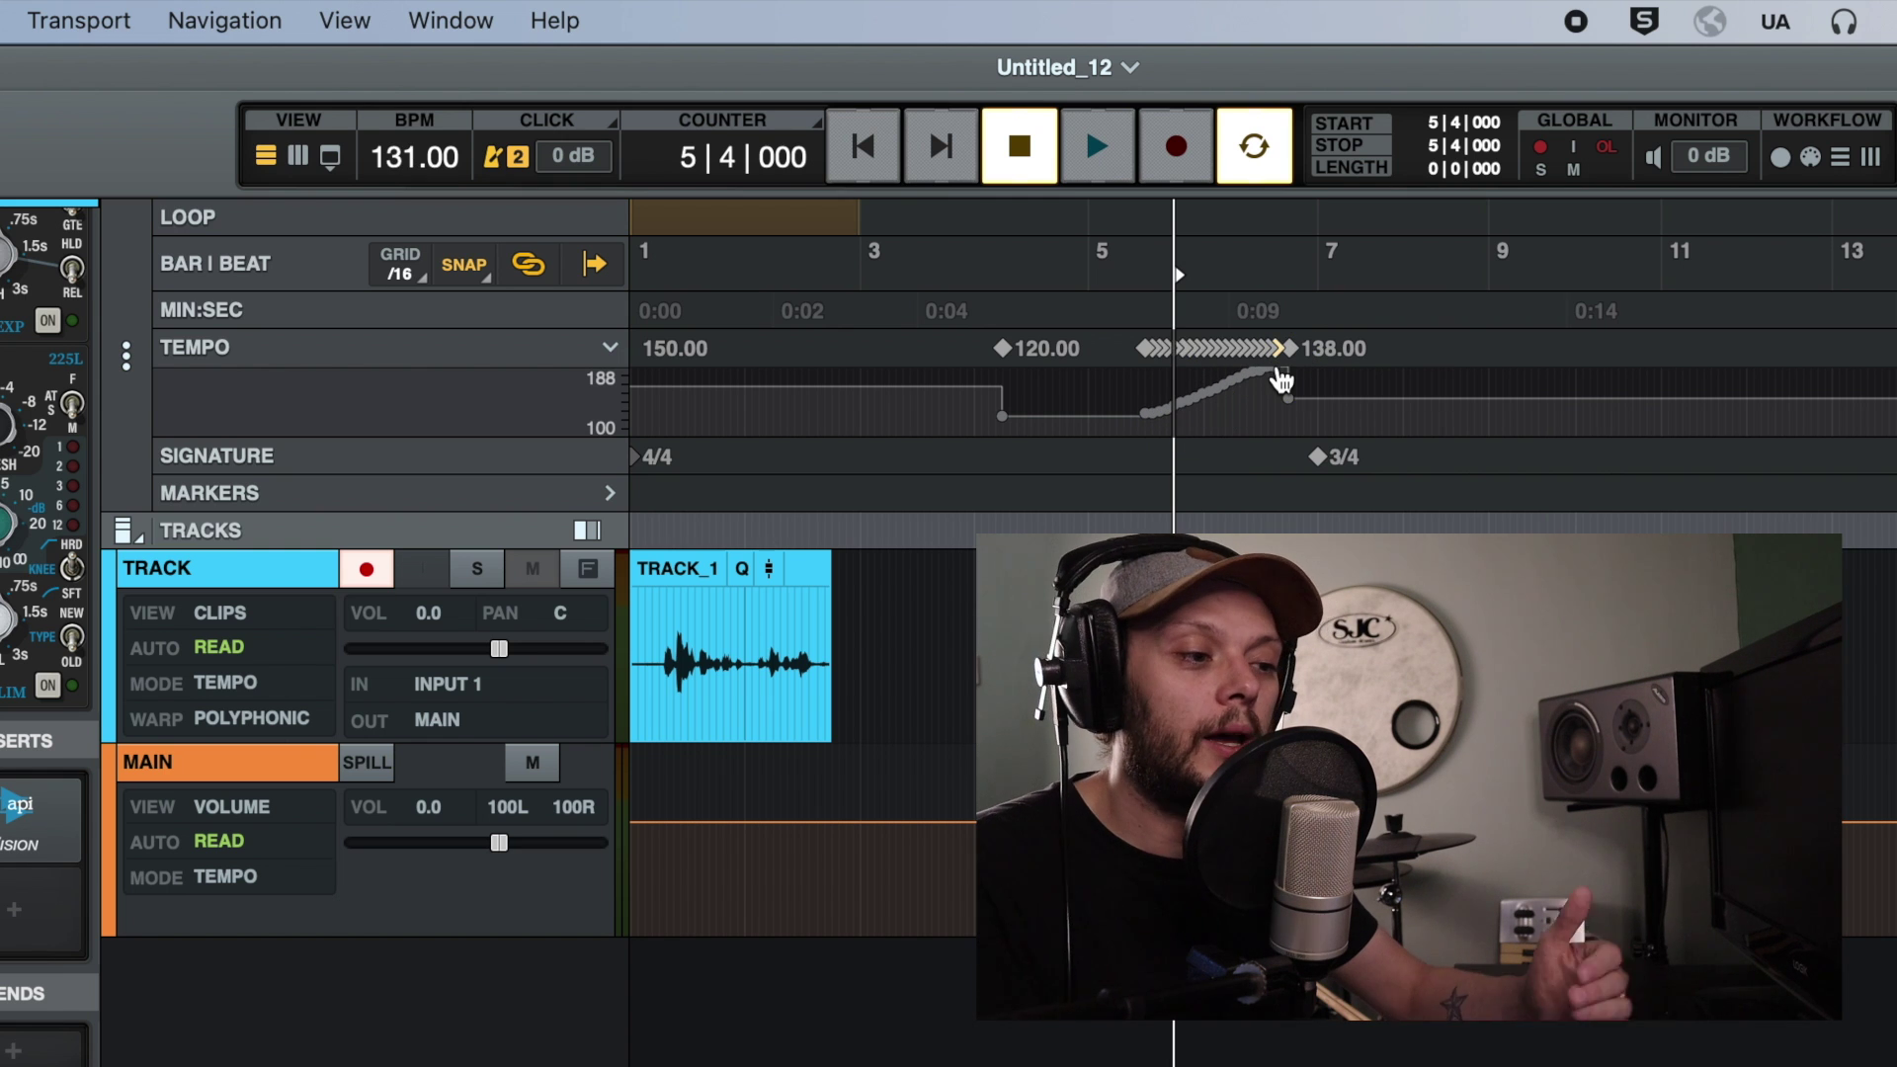